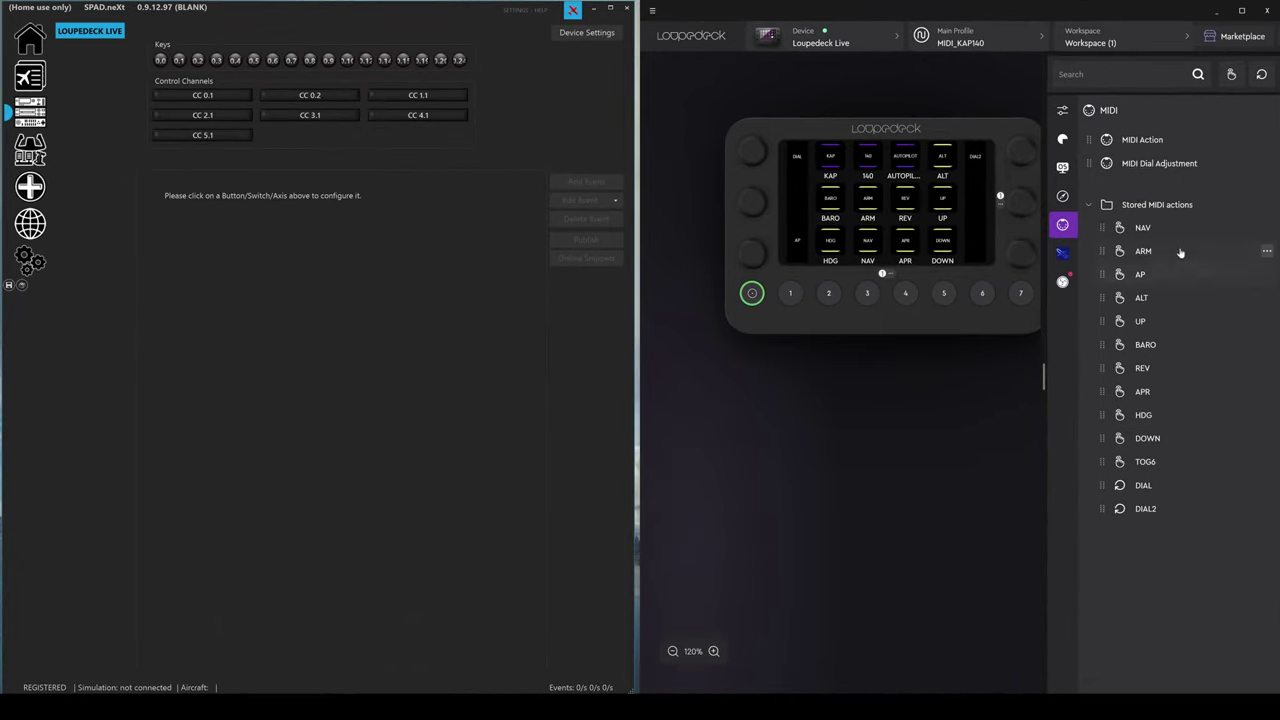
Review the NAV, ARM and AP stored MIDI actions, checking the AP action's C0 note settings
click(1165, 228)
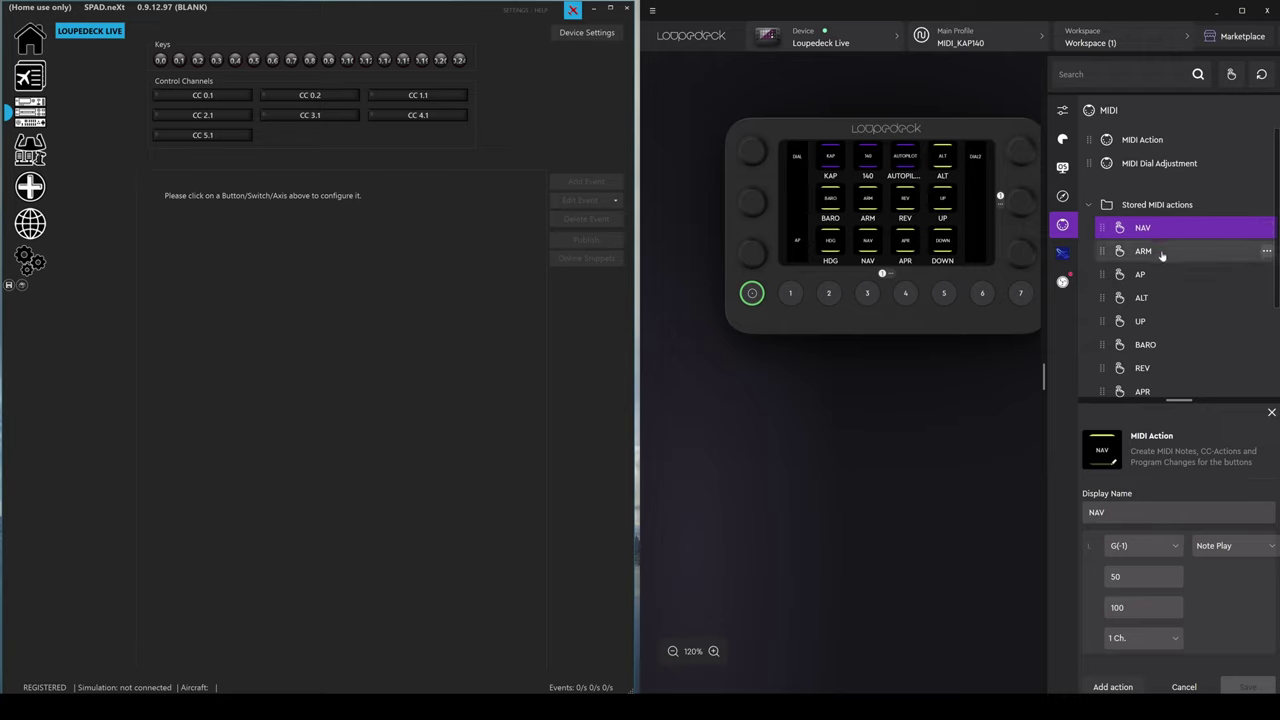
click(1162, 252)
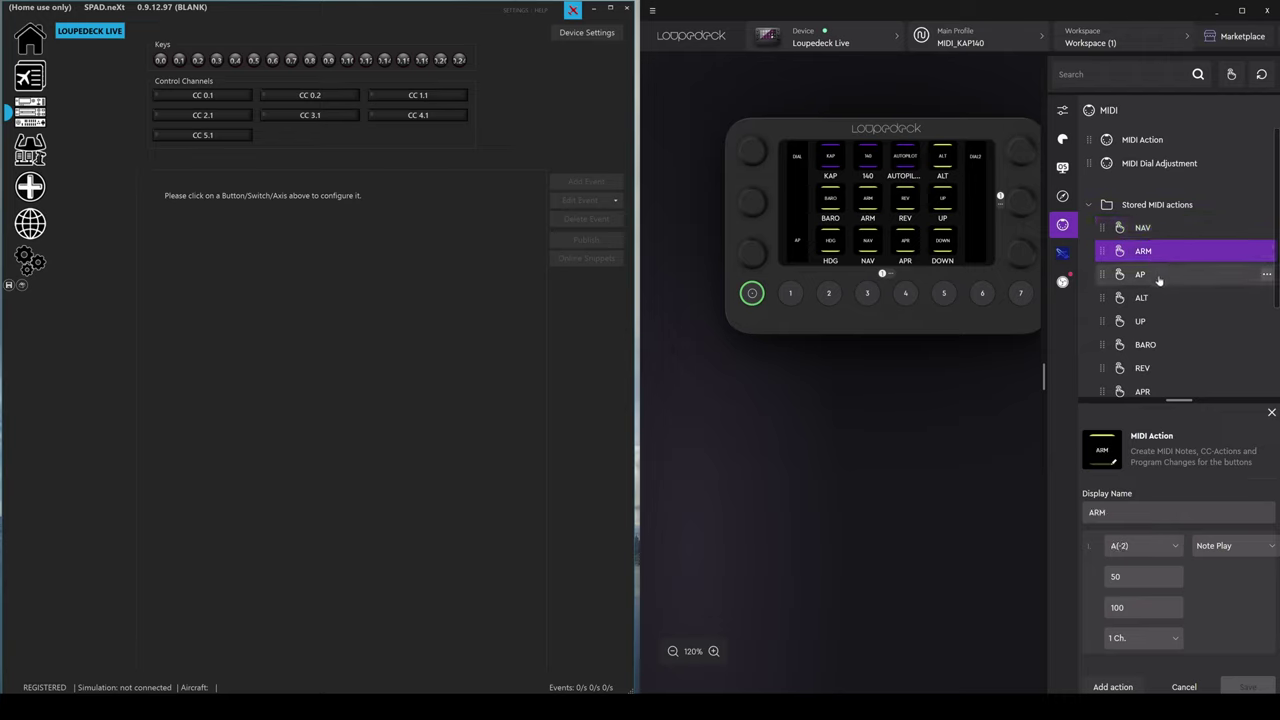
click(1158, 279)
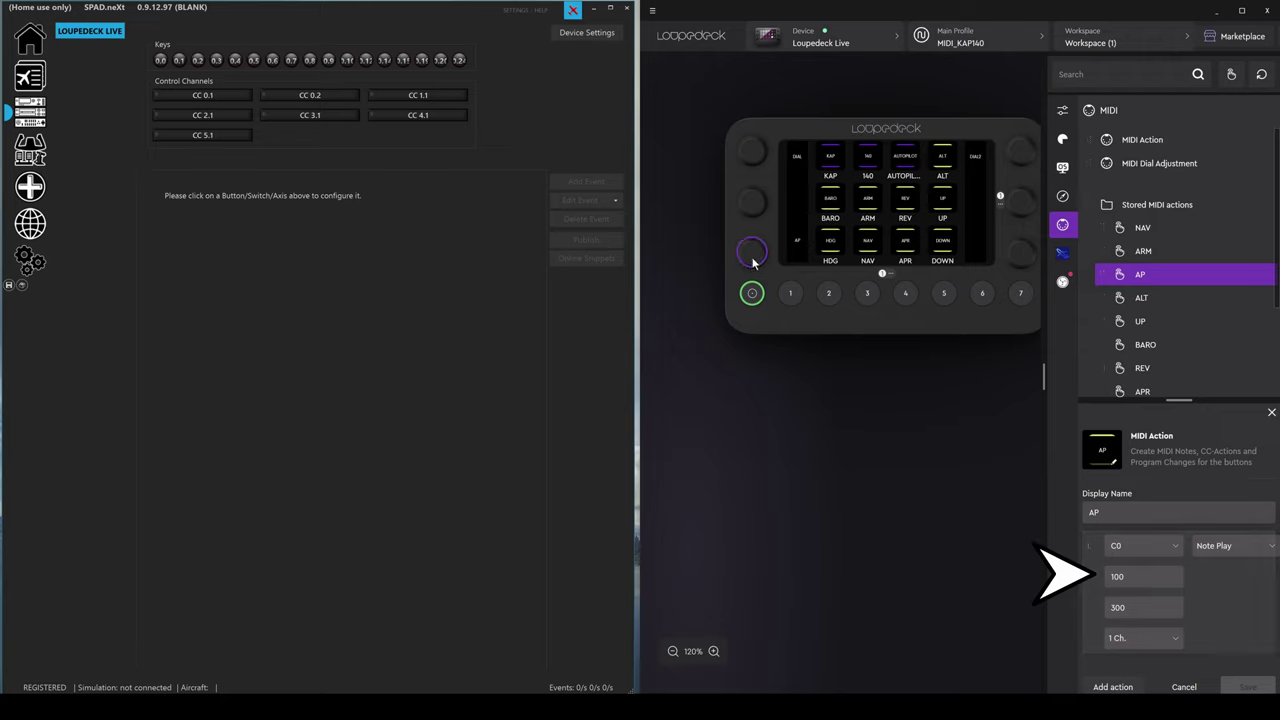
mouse_move(754, 262)
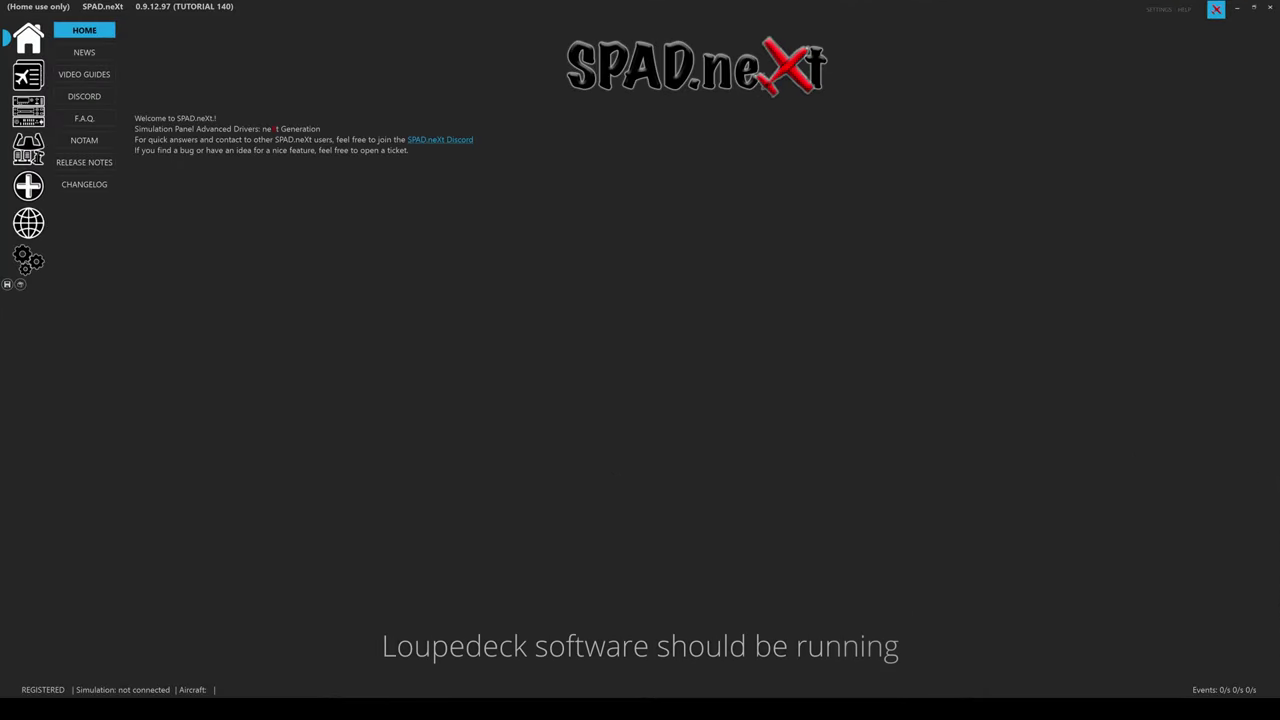
Go from the Loupedeck Live device page to My Profiles, listing EMPTY, KAP140 and TUTORIAL 140
click(30, 113)
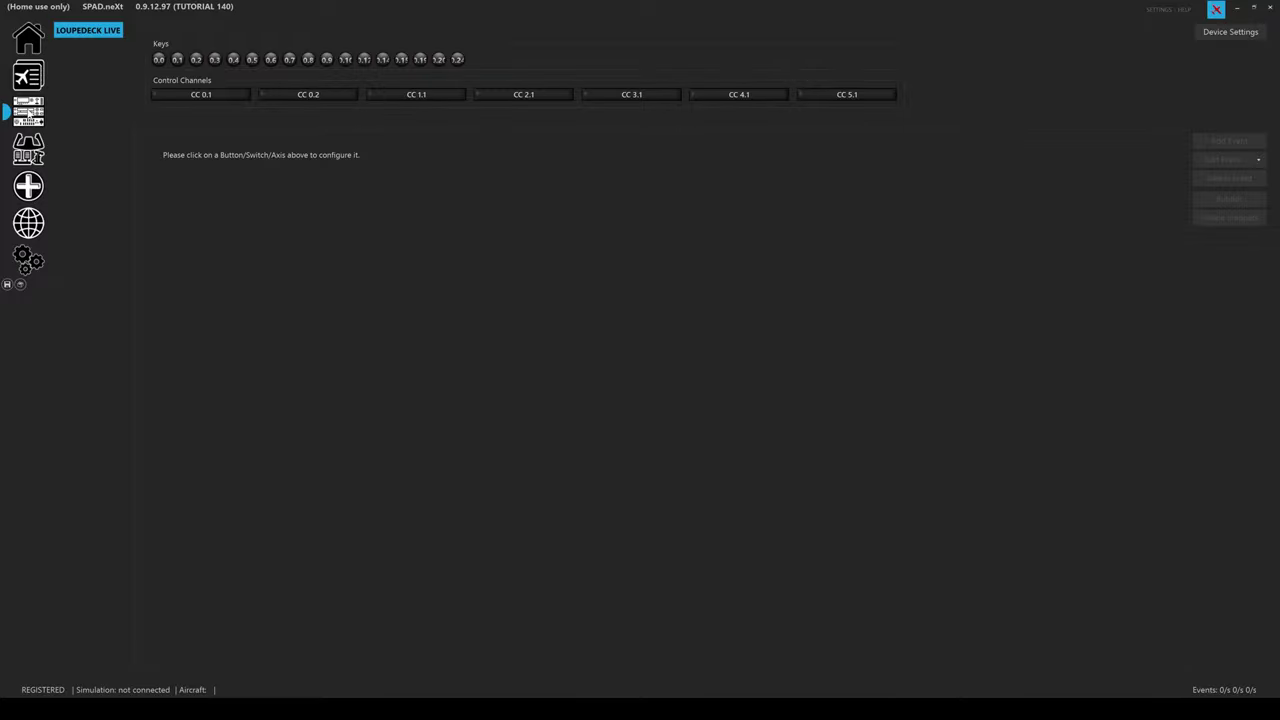
click(29, 80)
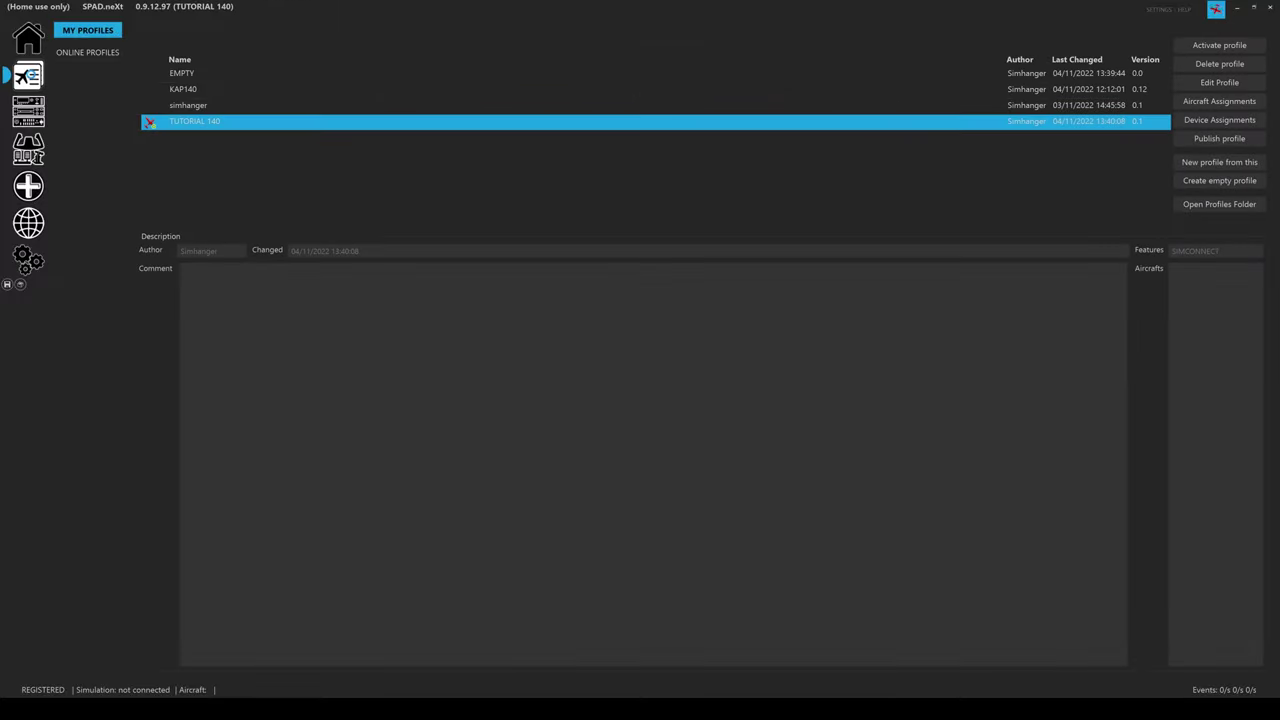
click(1205, 178)
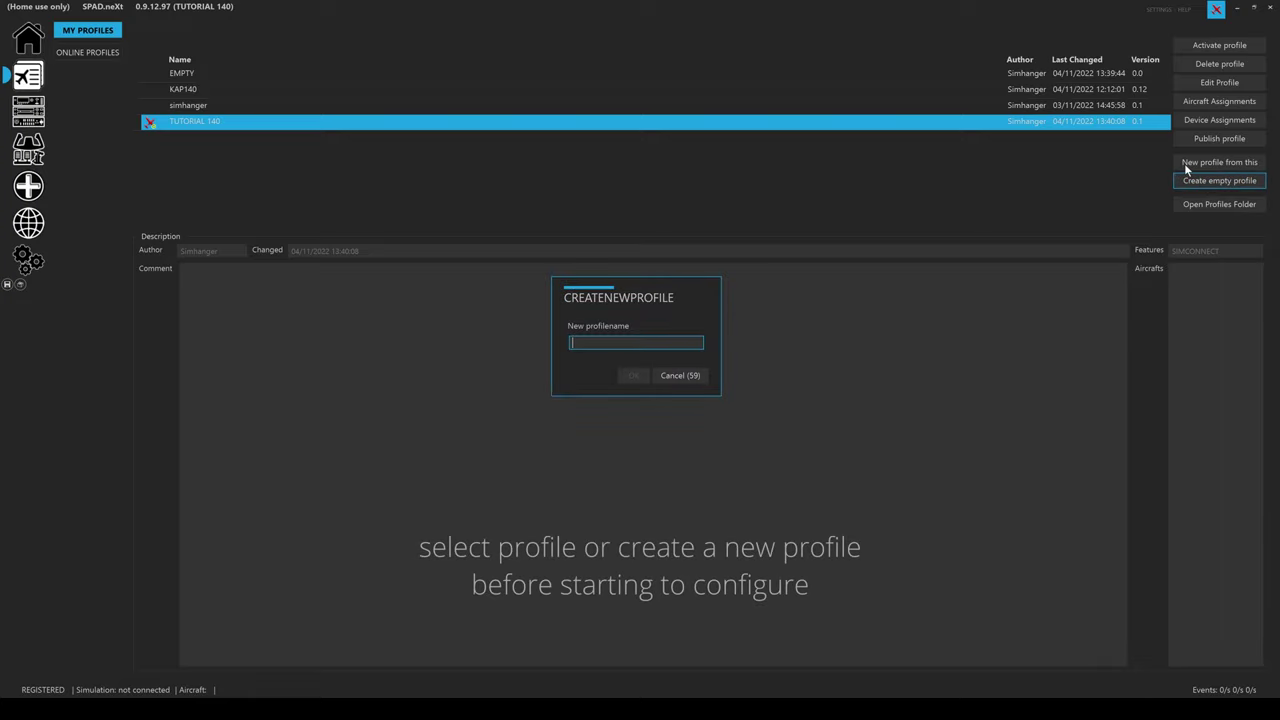
text(KAP140)
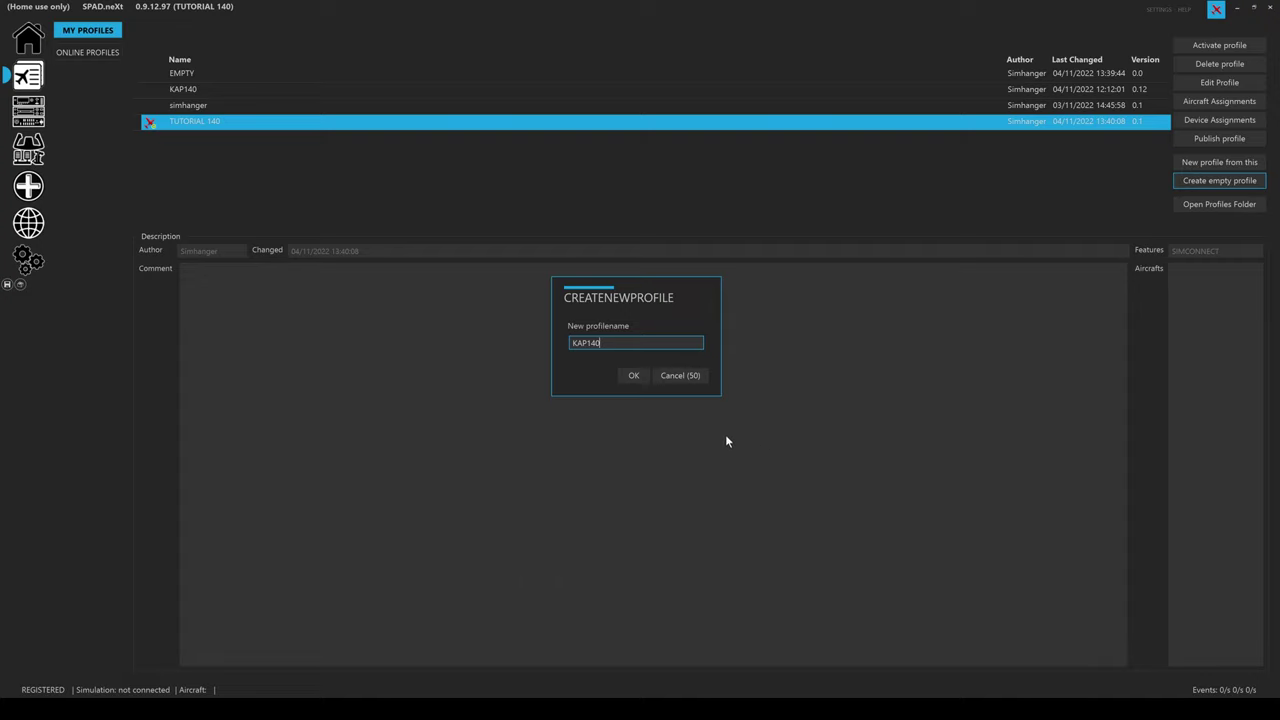
click(682, 380)
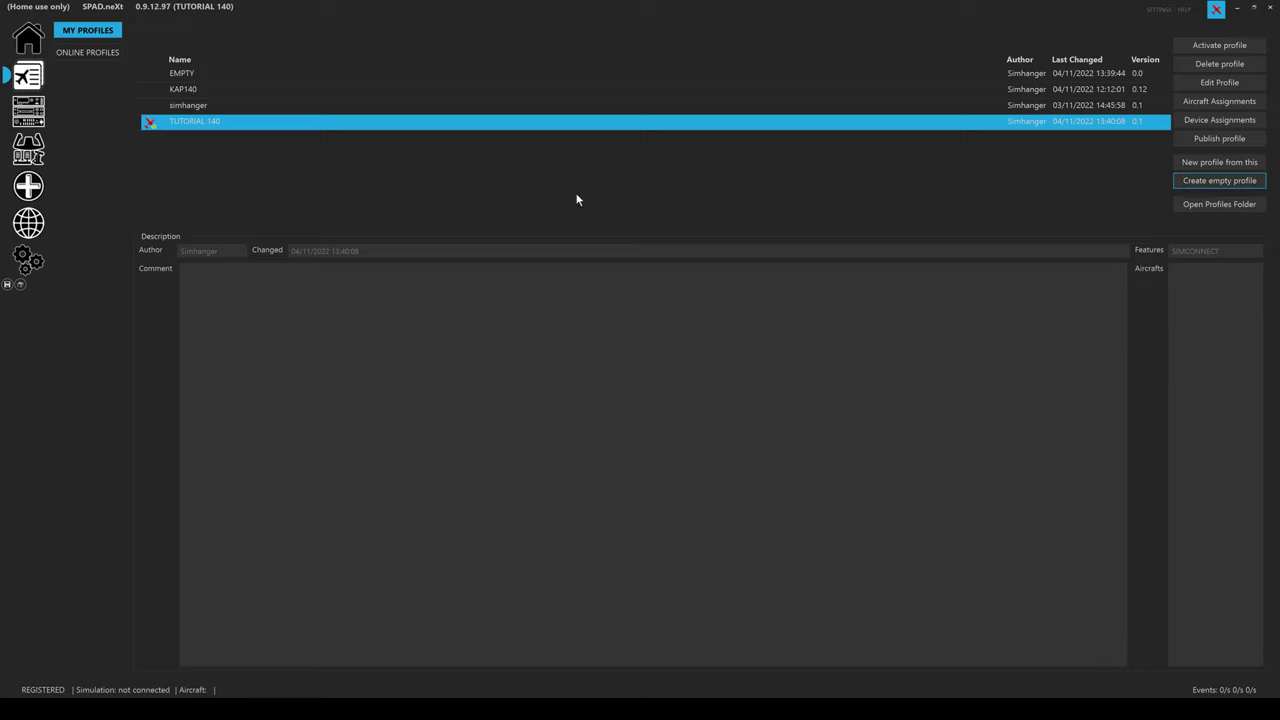
Select key BUTTON_0_24 on the Loupedeck Live device page to show its empty events list
click(30, 115)
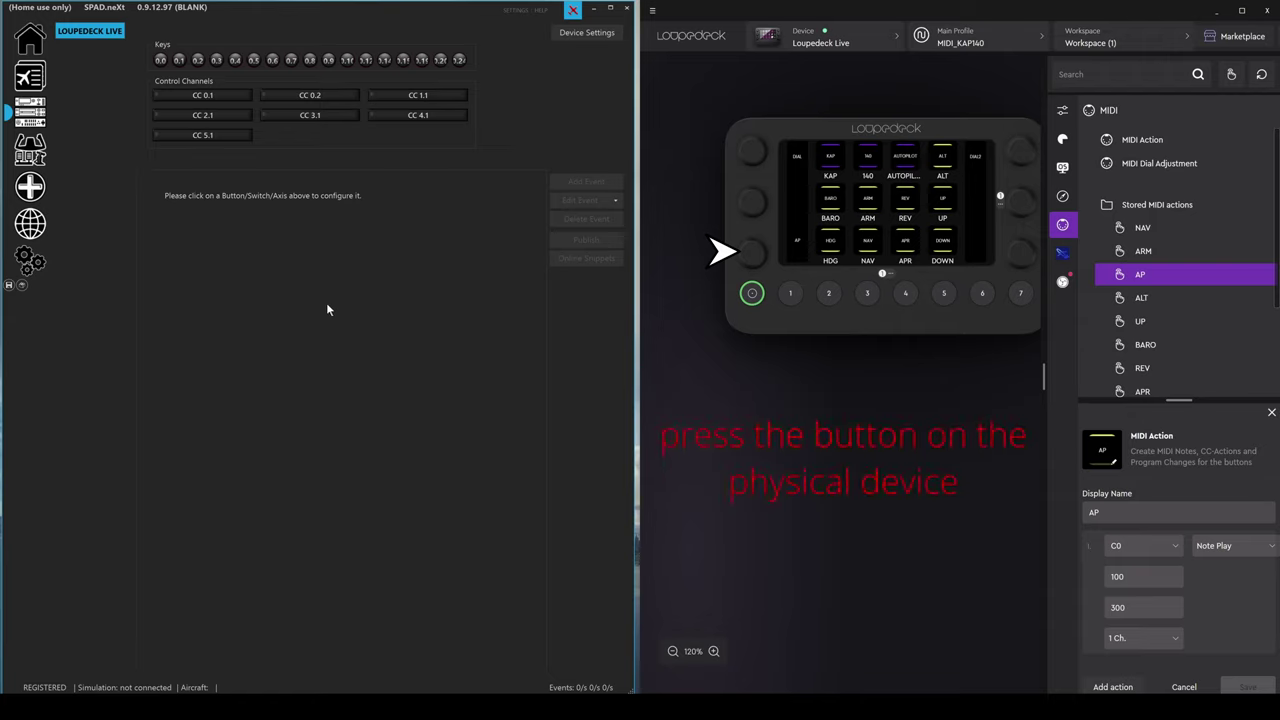
click(458, 61)
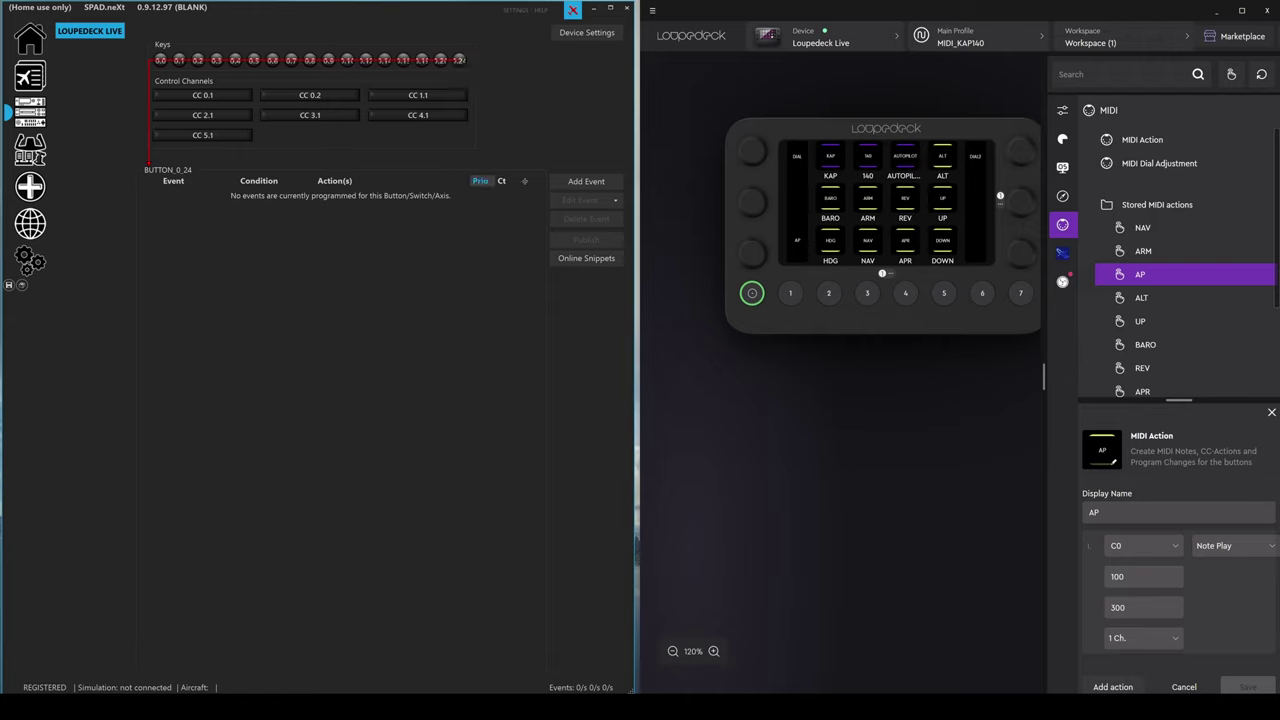
Add a Button pressed event to BUTTON_0_24 with a Send Simulation-Event action
click(585, 182)
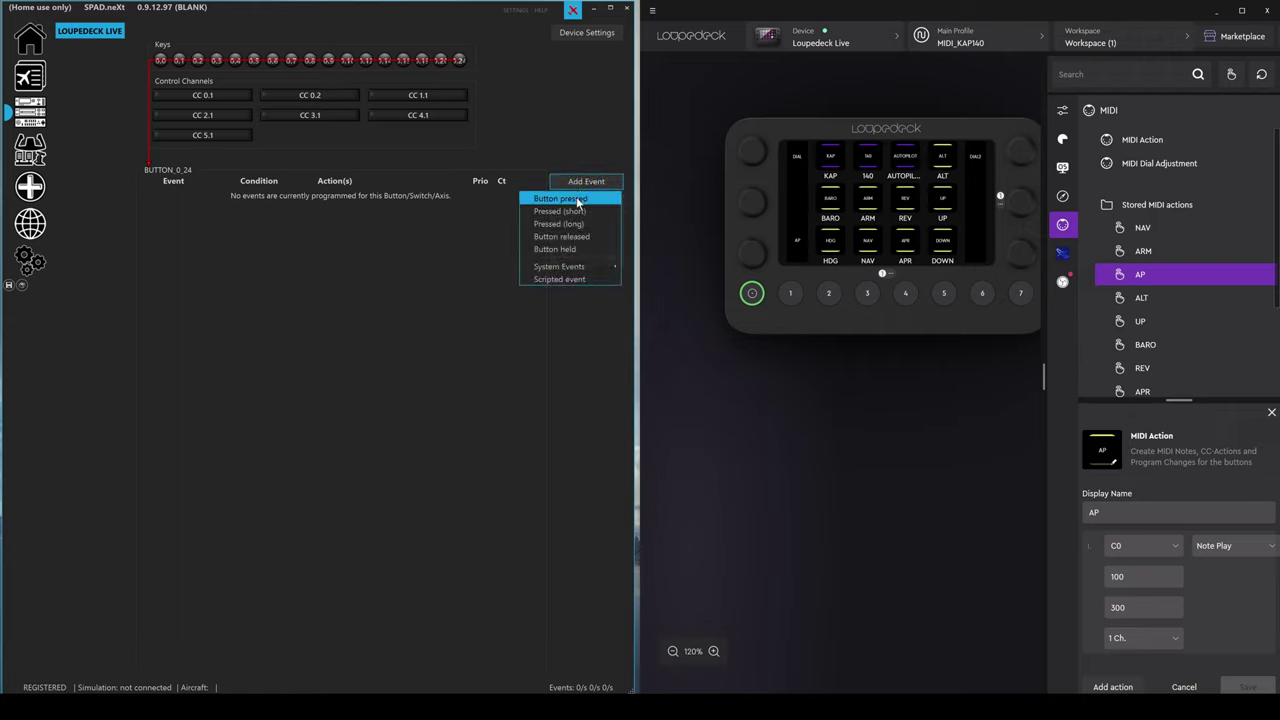
click(578, 200)
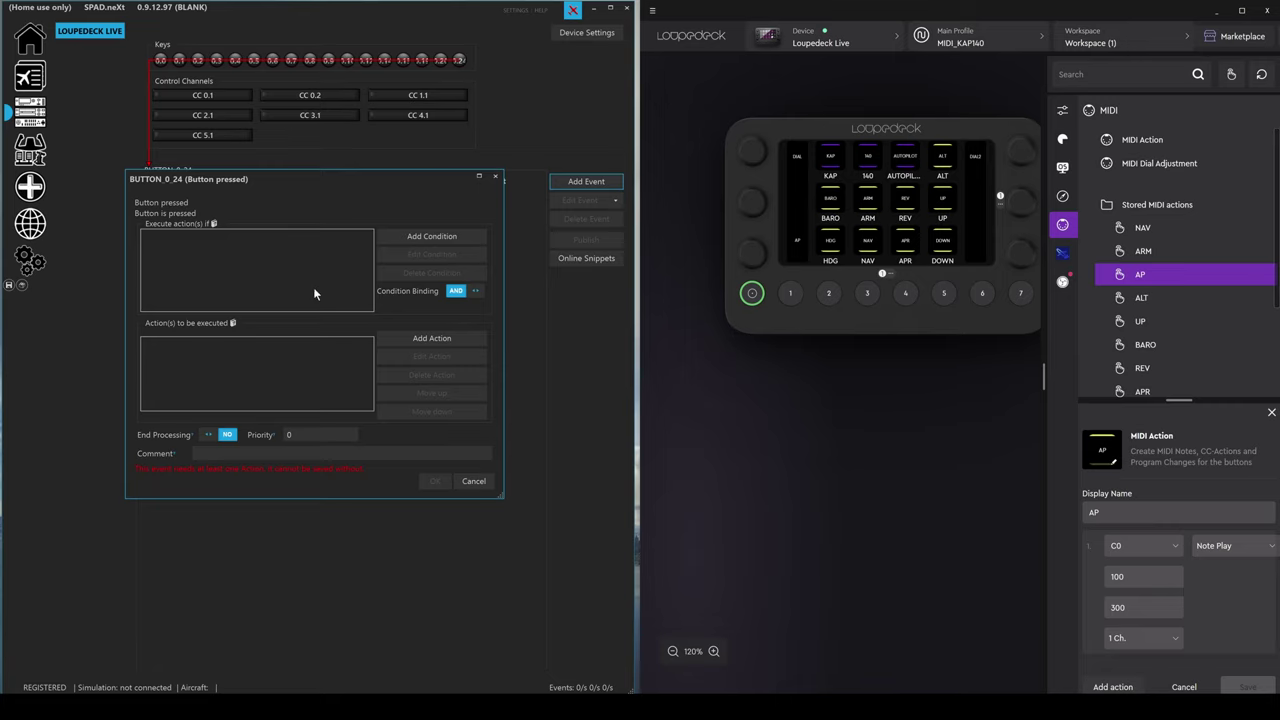
click(432, 339)
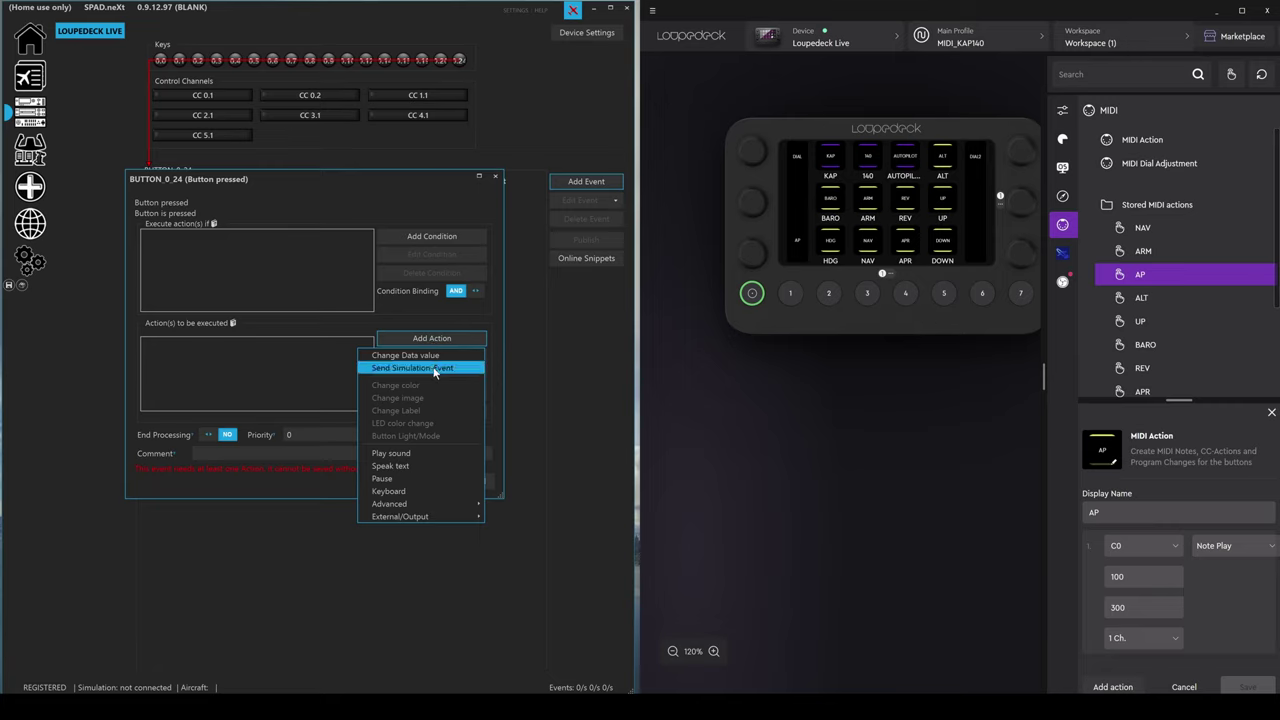
click(434, 369)
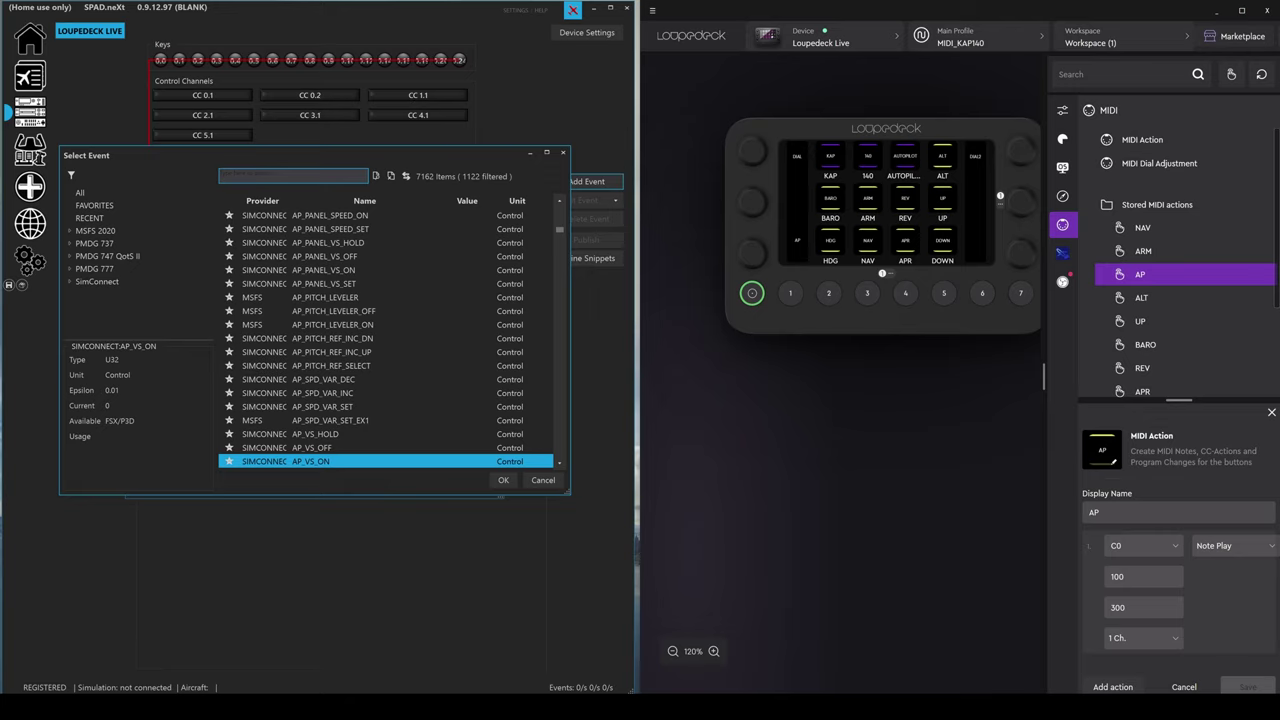
Search 'kap140' and assign KAP140_Push_AP to BUTTON_0_24's button-pressed event, confirming all dialogs
text(kap1)
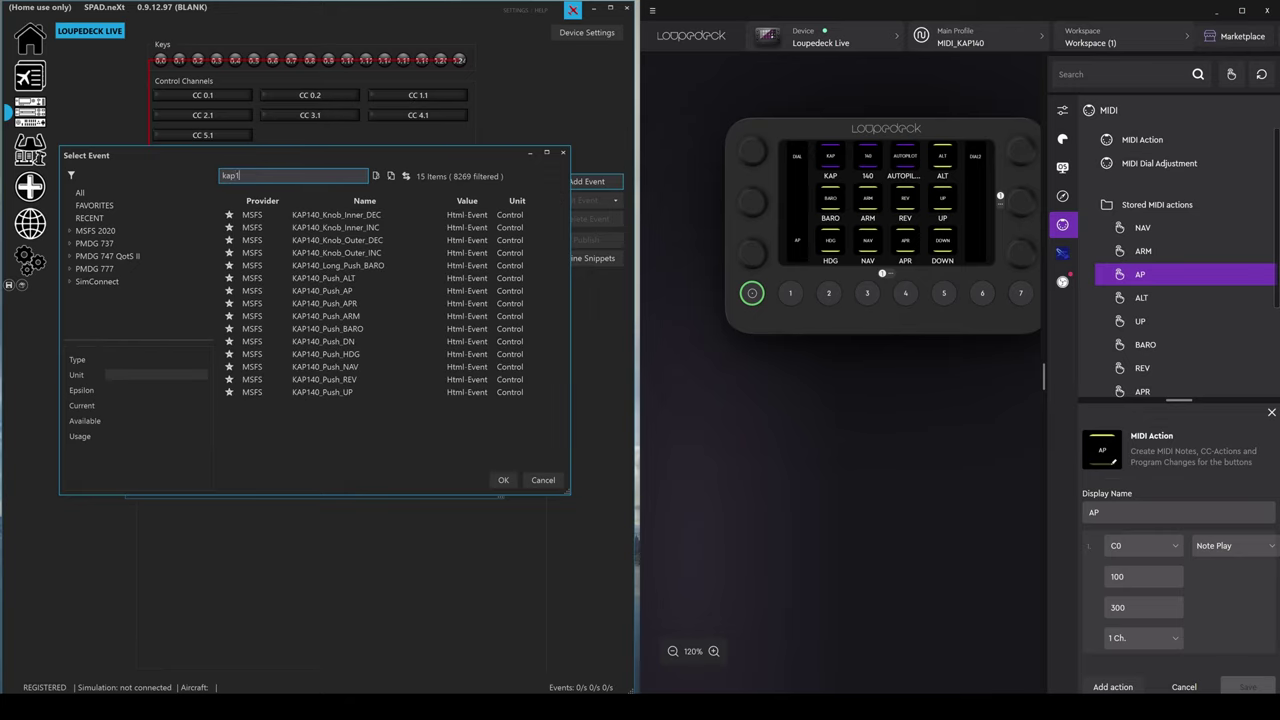
text(40)
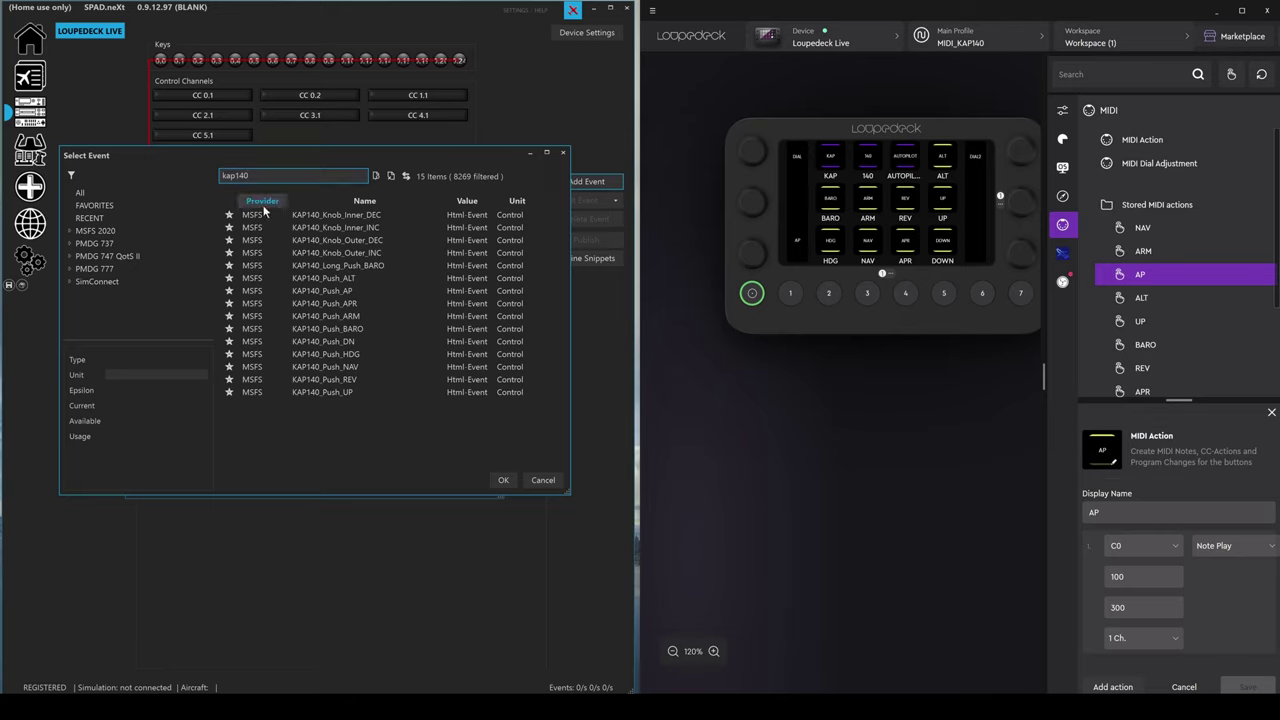
click(329, 289)
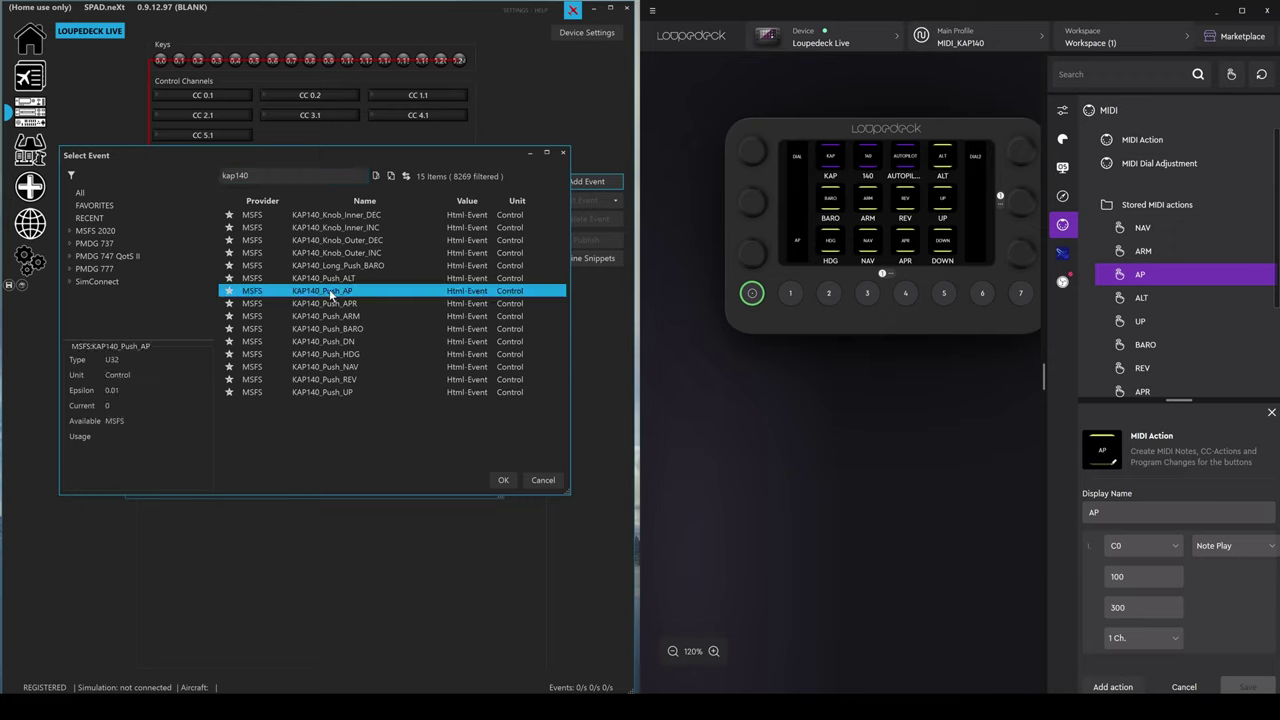
click(503, 481)
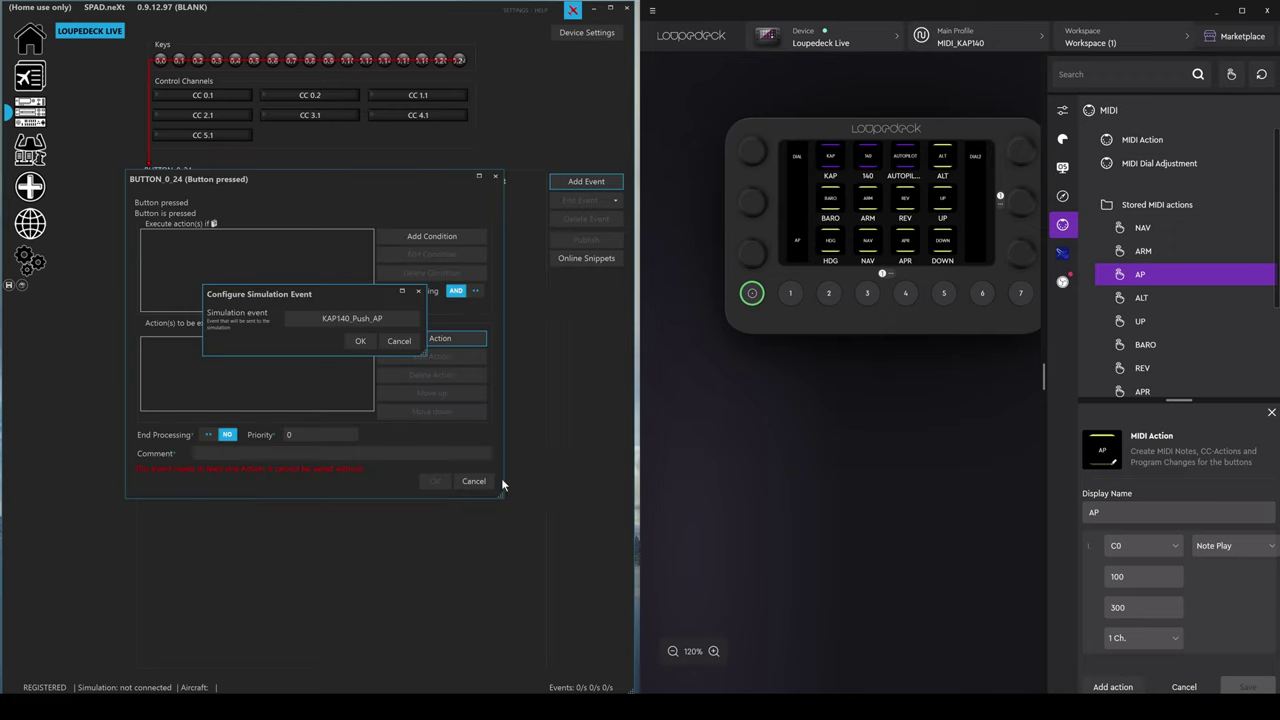
click(359, 342)
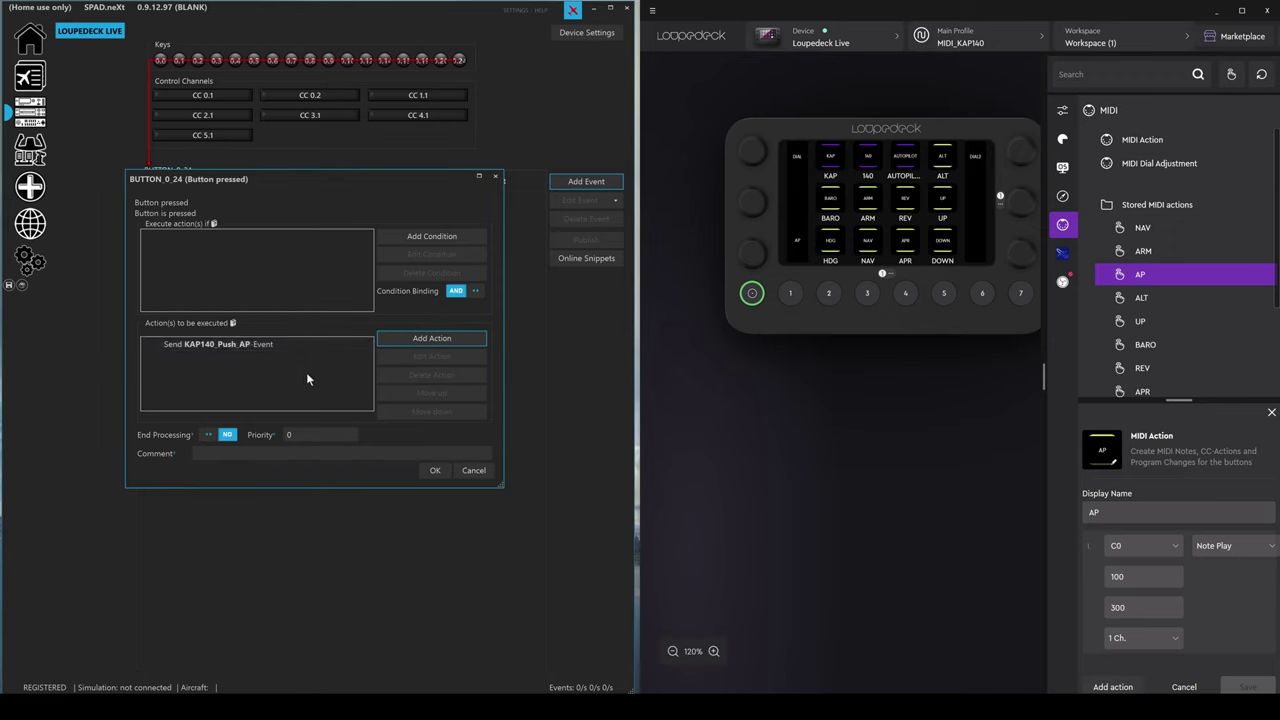
click(432, 472)
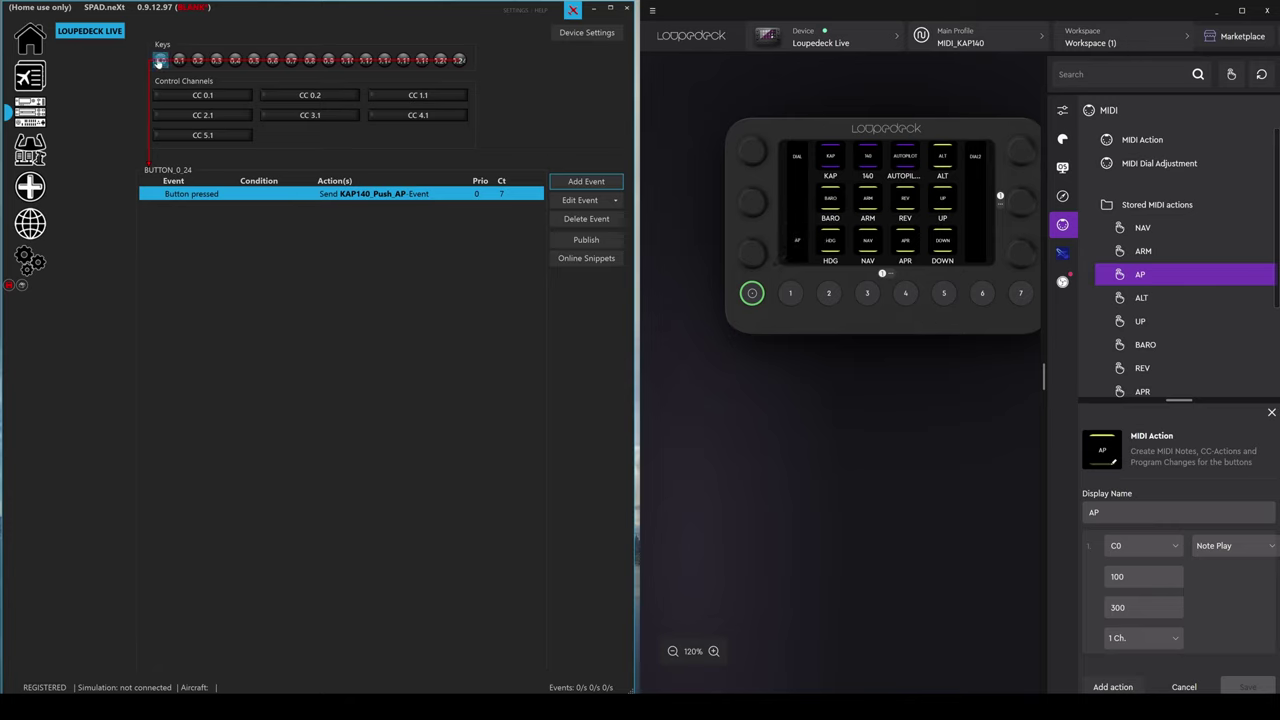
Give BUTTON_0_0 a Button pressed event whose Send Simulation-Event action is KAP140_Push_HDG
click(159, 60)
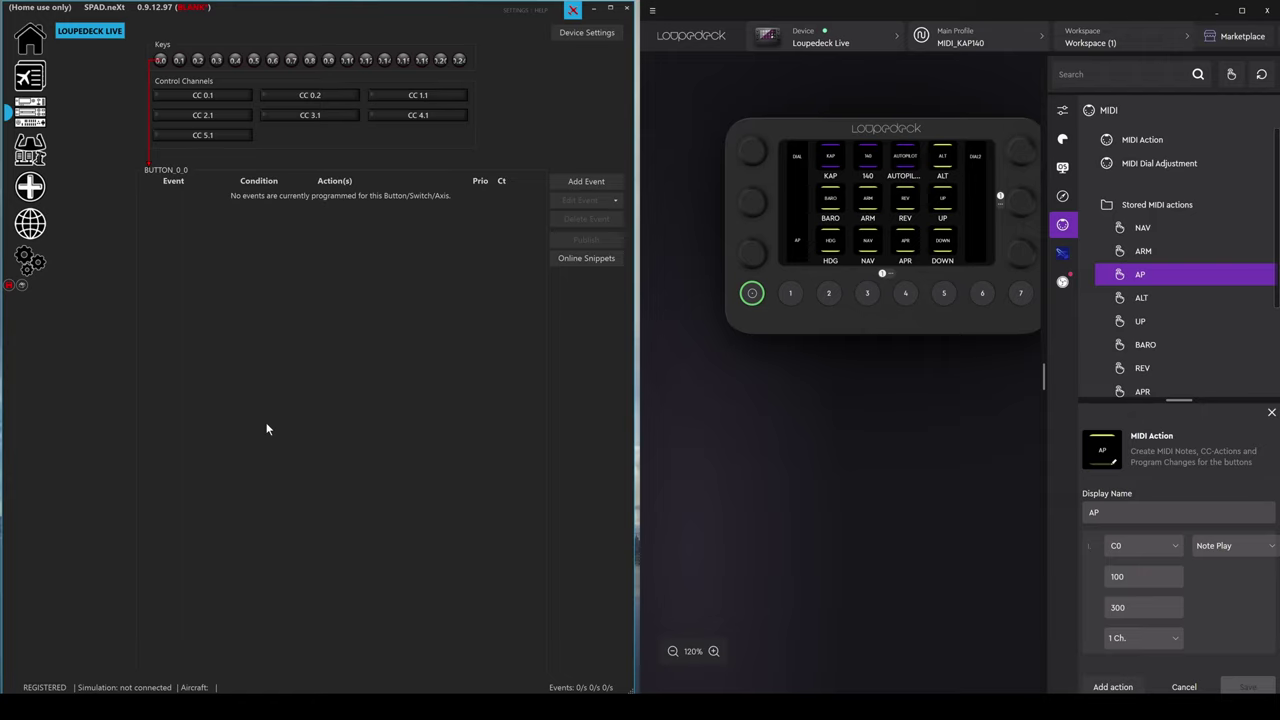
click(575, 181)
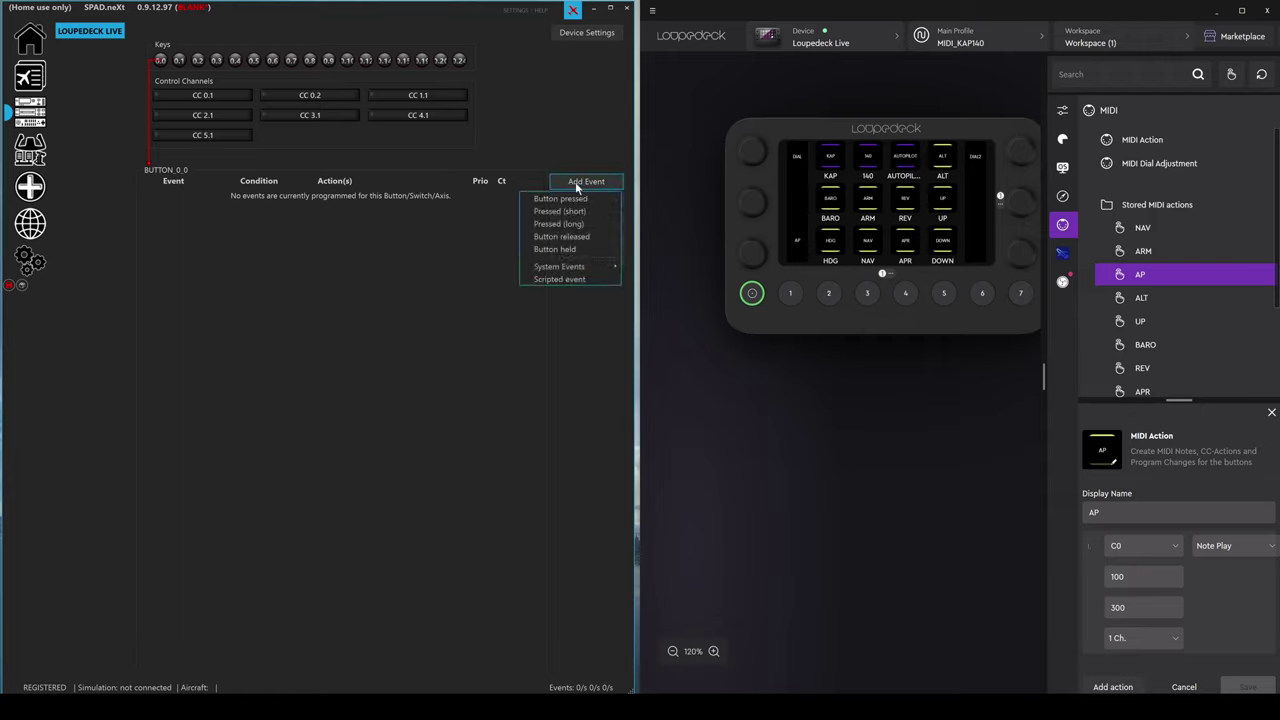
click(575, 199)
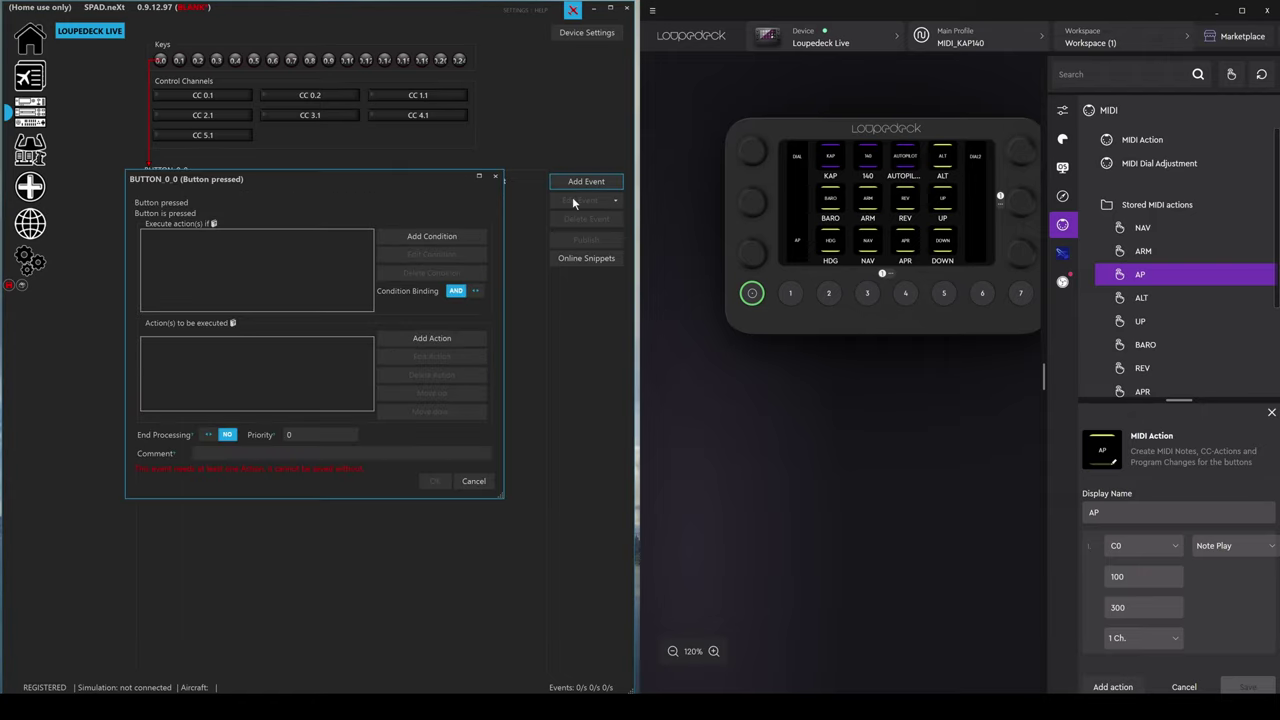
click(457, 338)
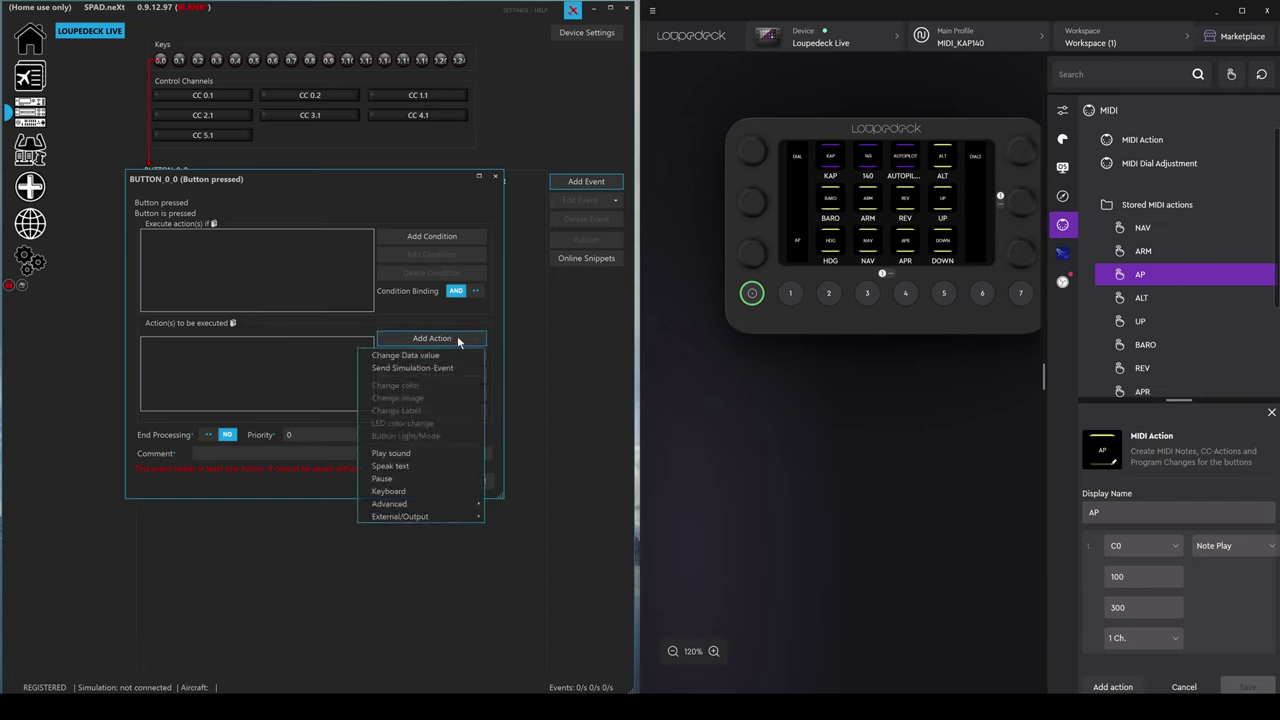
click(432, 366)
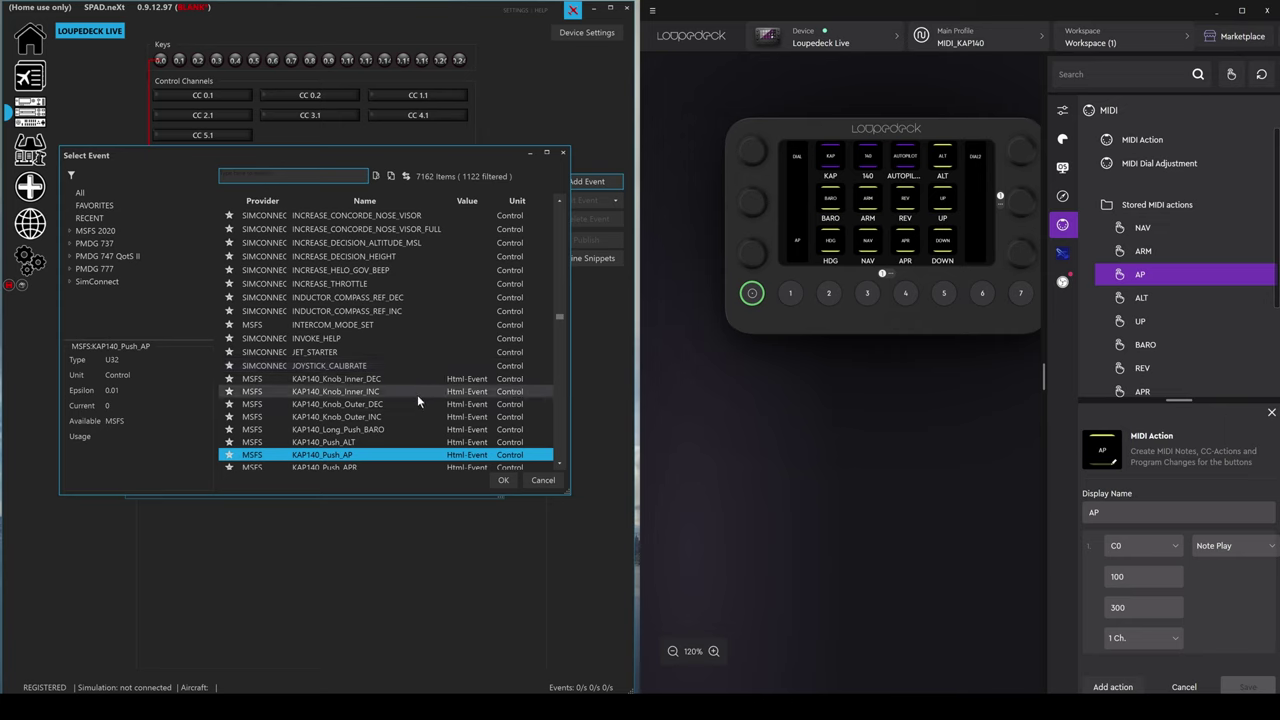
scroll(417, 394, down, 3)
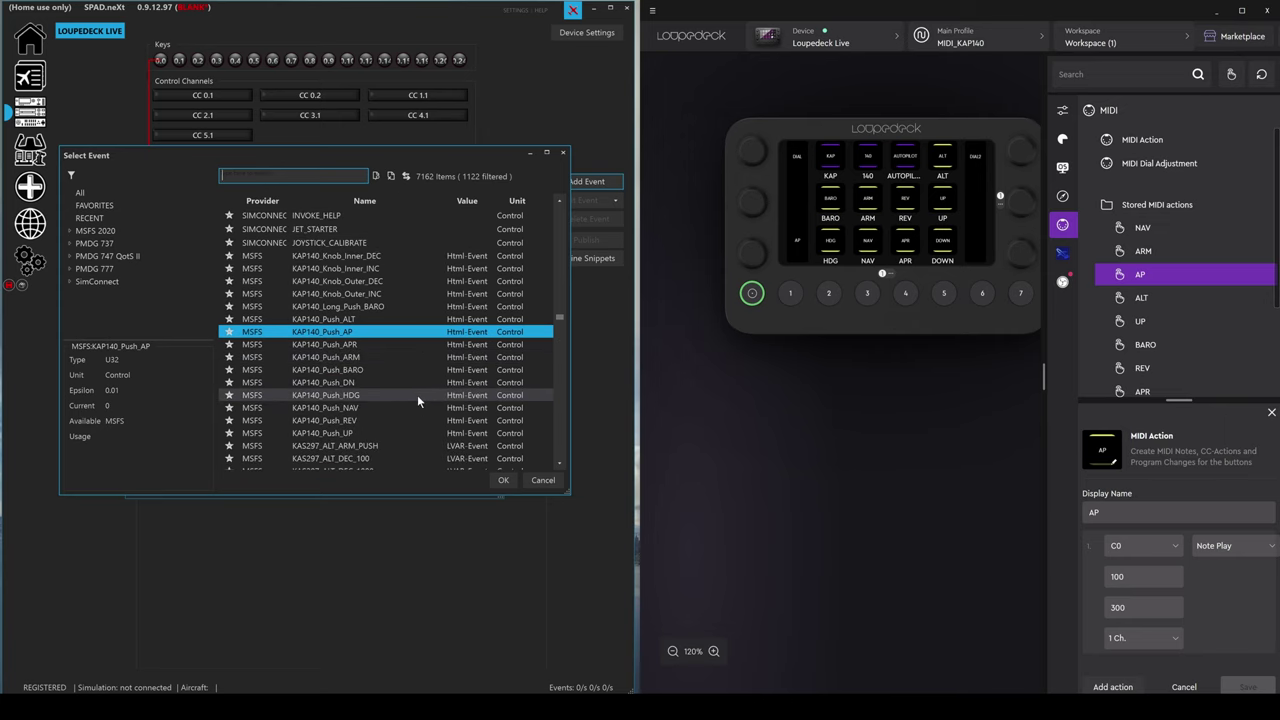
click(336, 396)
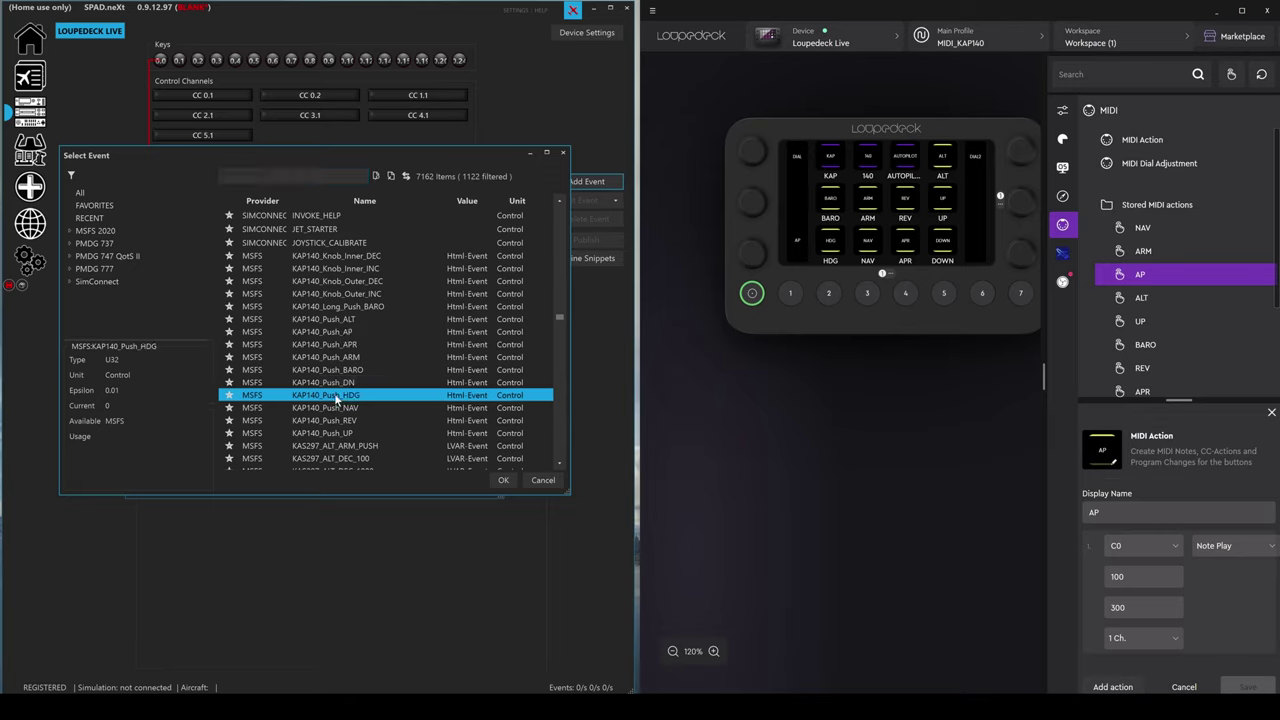
click(503, 481)
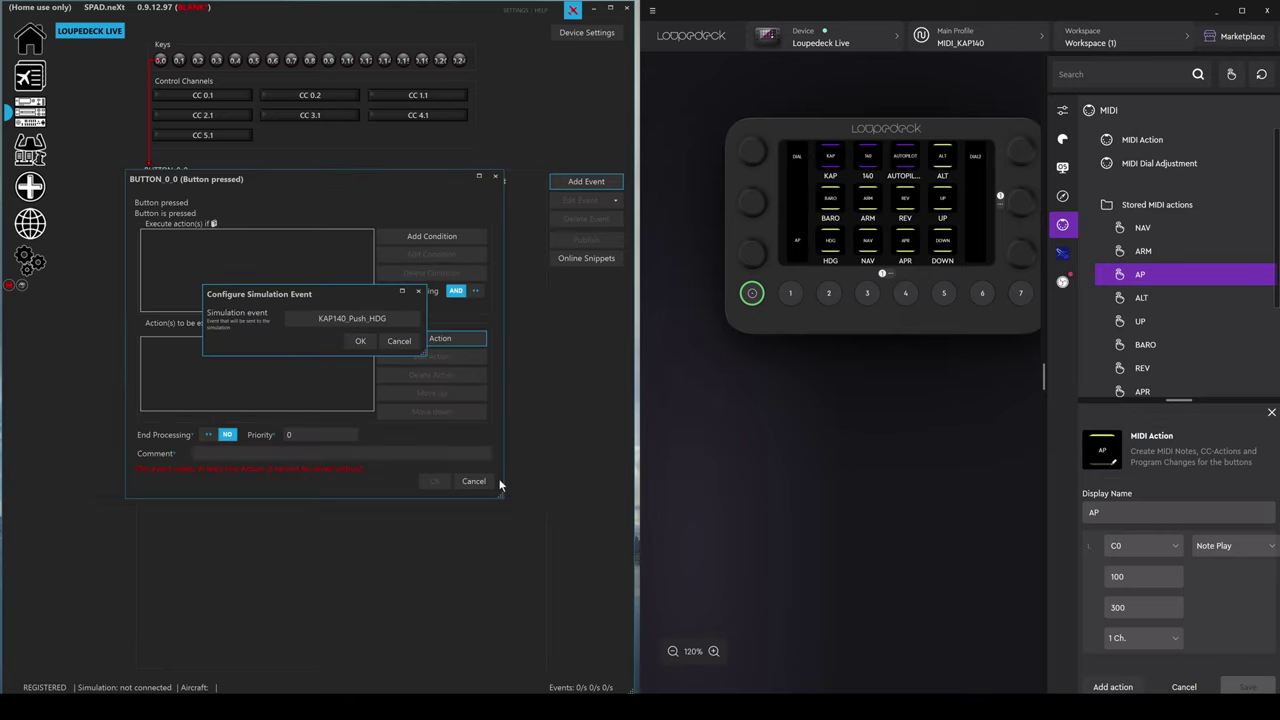
click(360, 342)
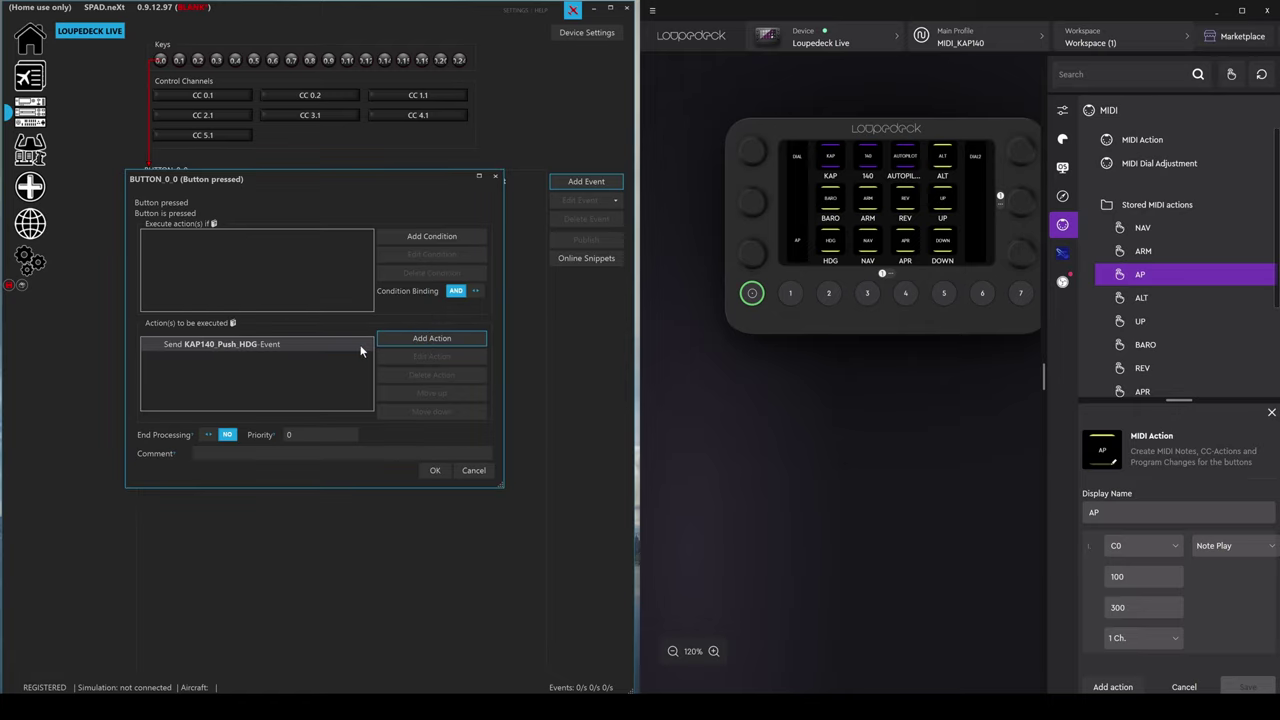
click(436, 471)
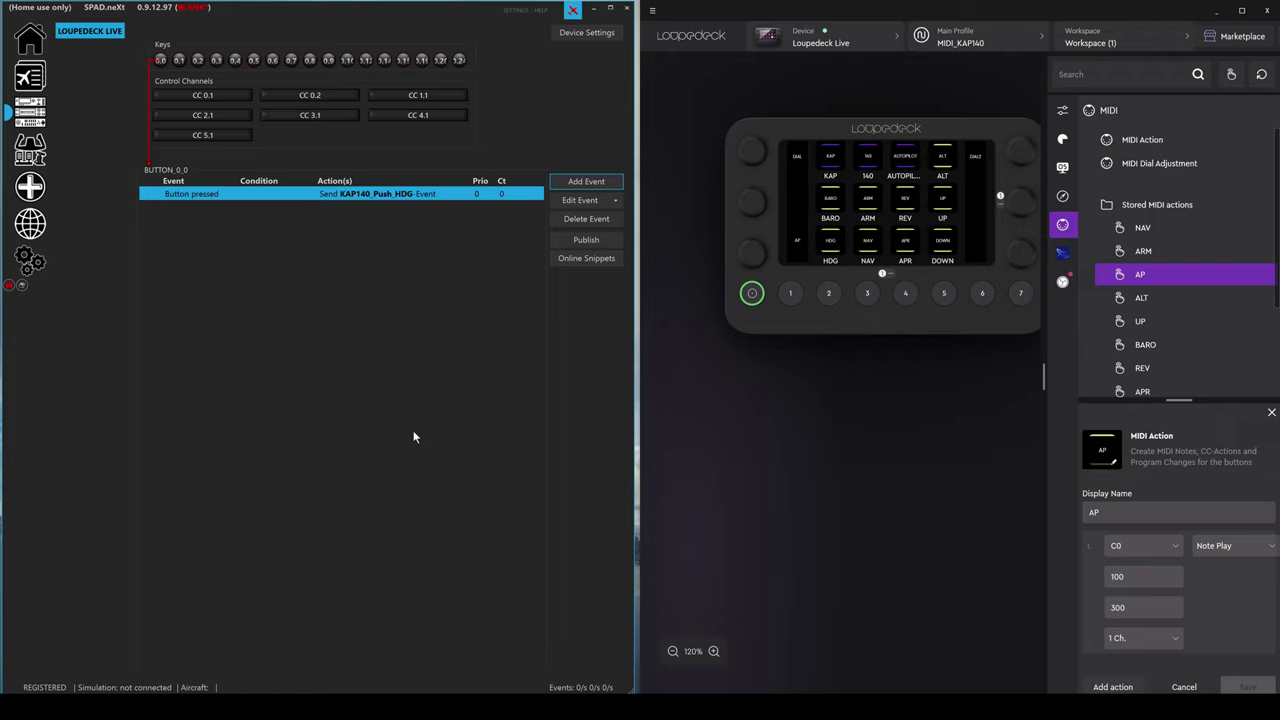
Give BUTTON_0_19 a Button pressed event whose Send Simulation-Event action is KAP140_Push_NAV
click(421, 60)
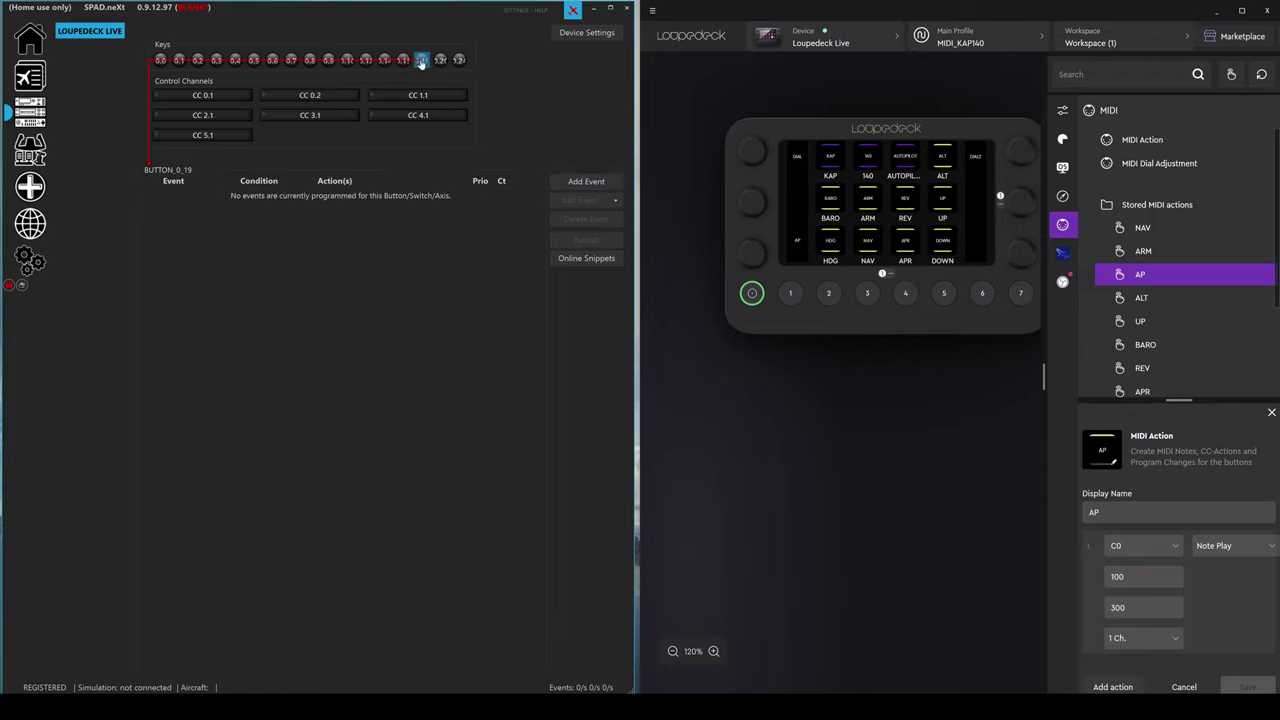
click(583, 183)
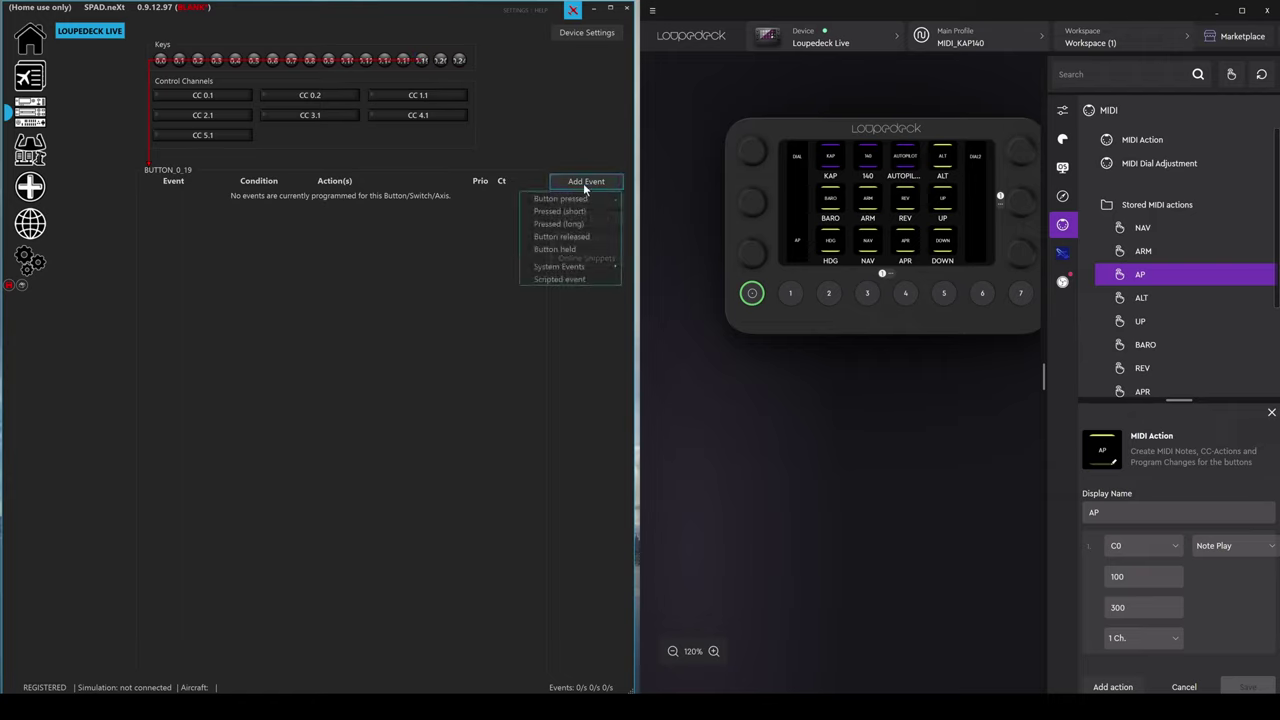
click(566, 198)
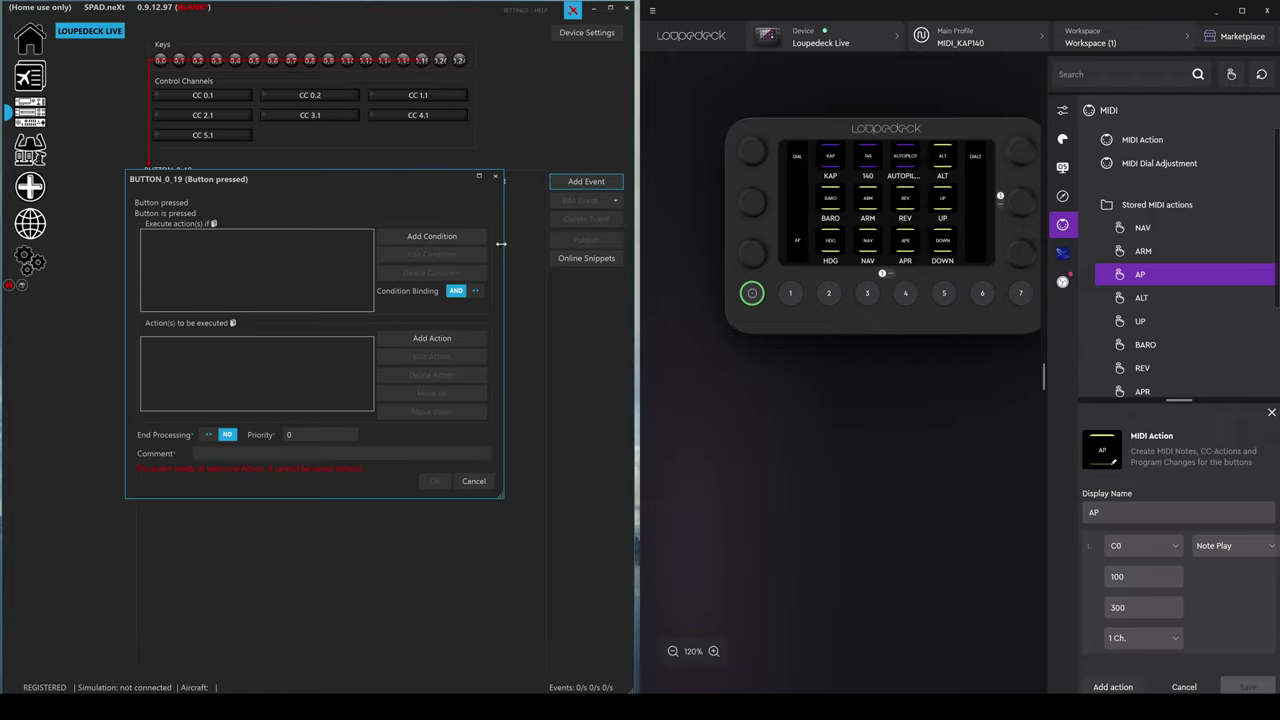
click(456, 340)
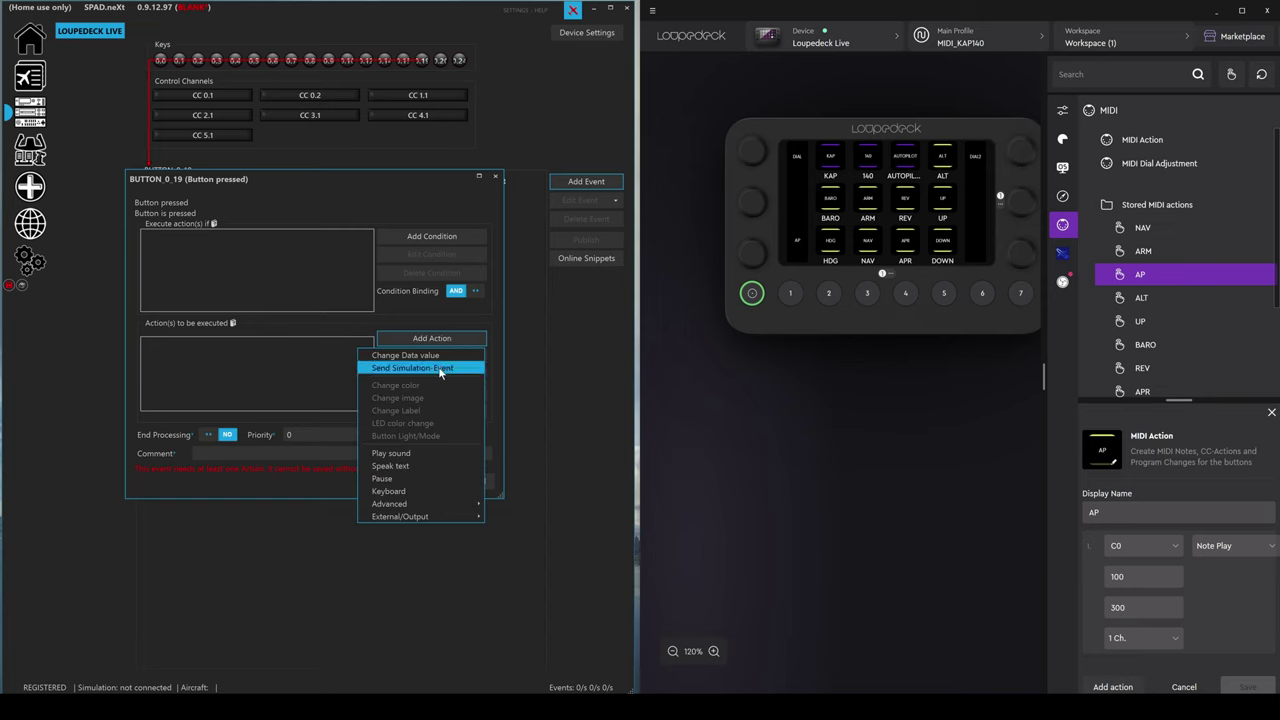
click(438, 368)
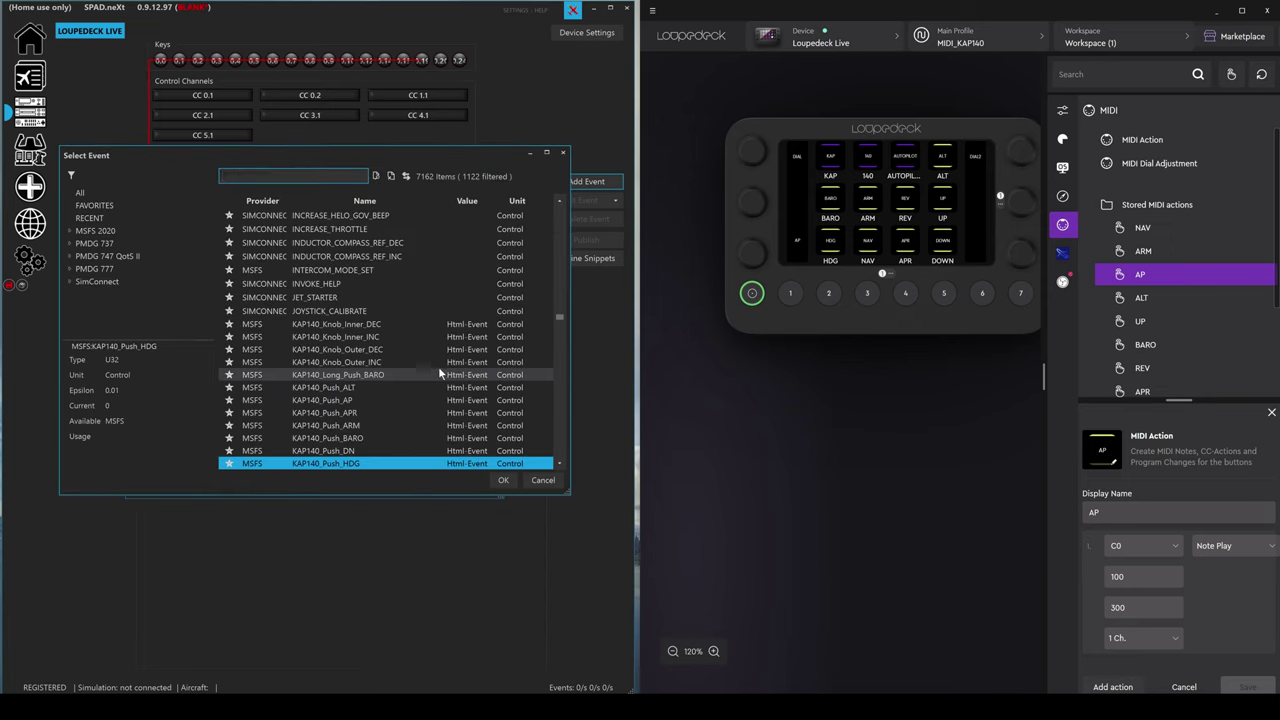
scroll(397, 374, down, 2)
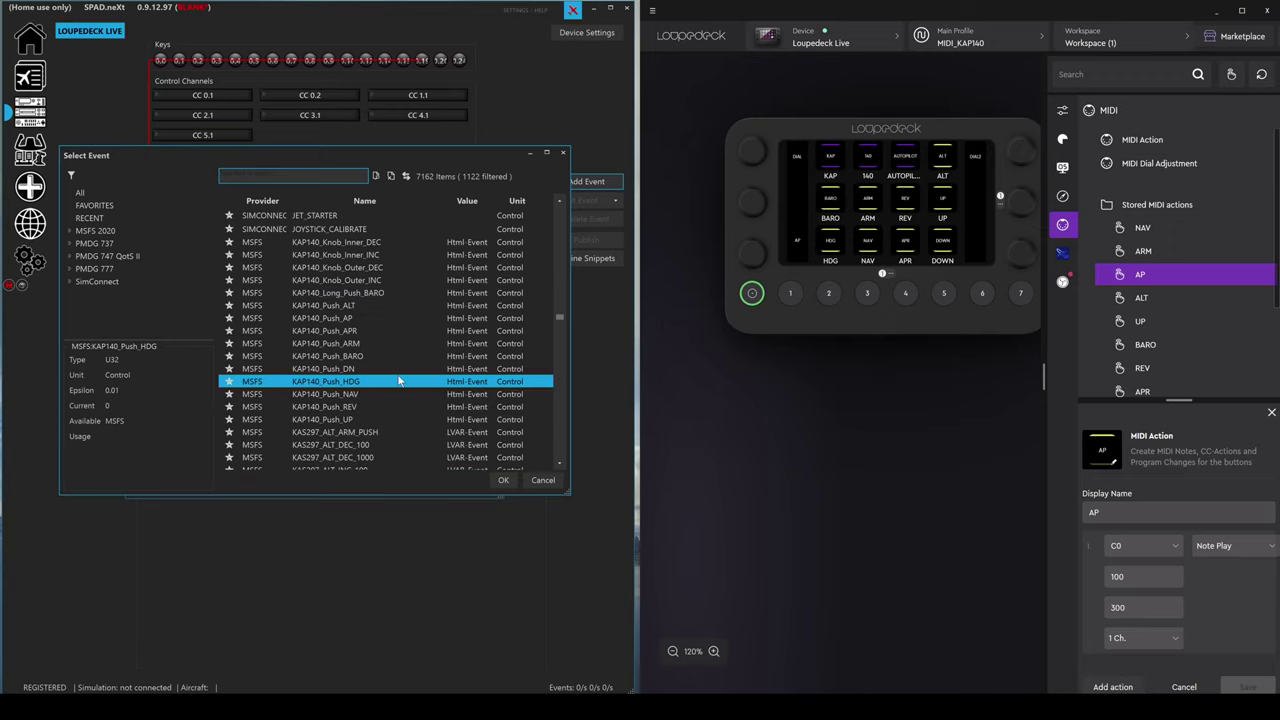
click(330, 395)
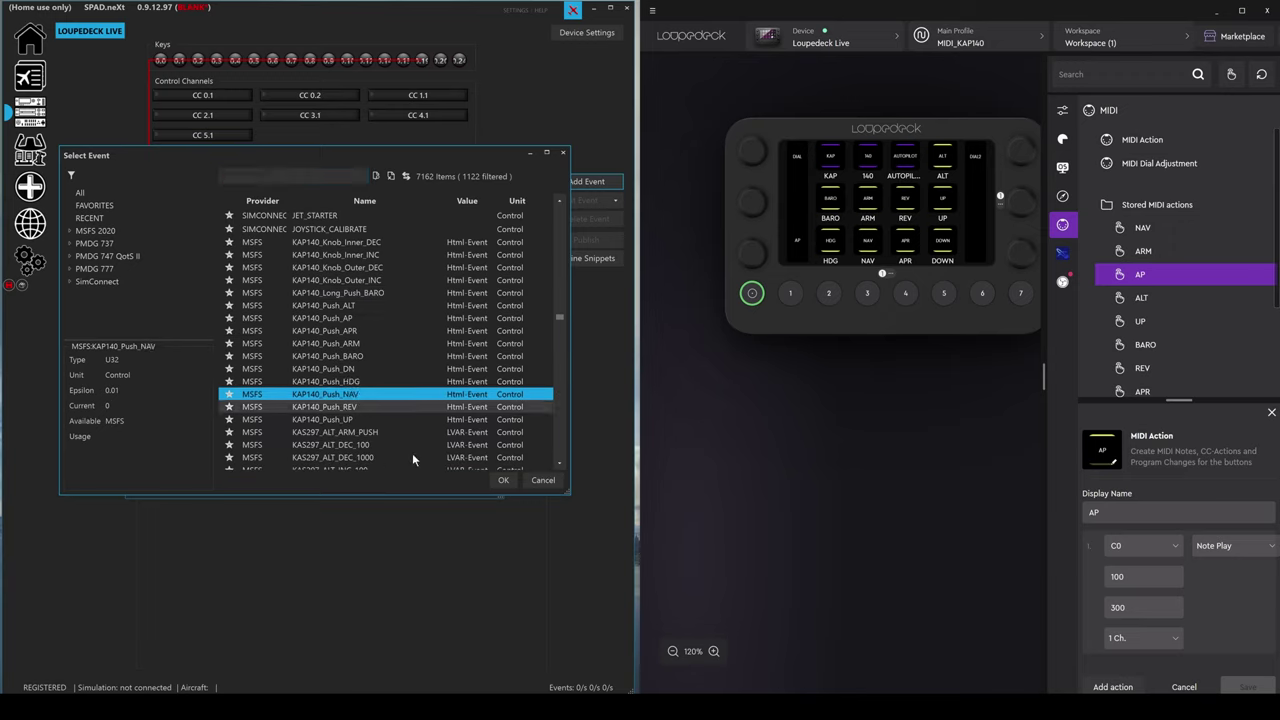
click(501, 480)
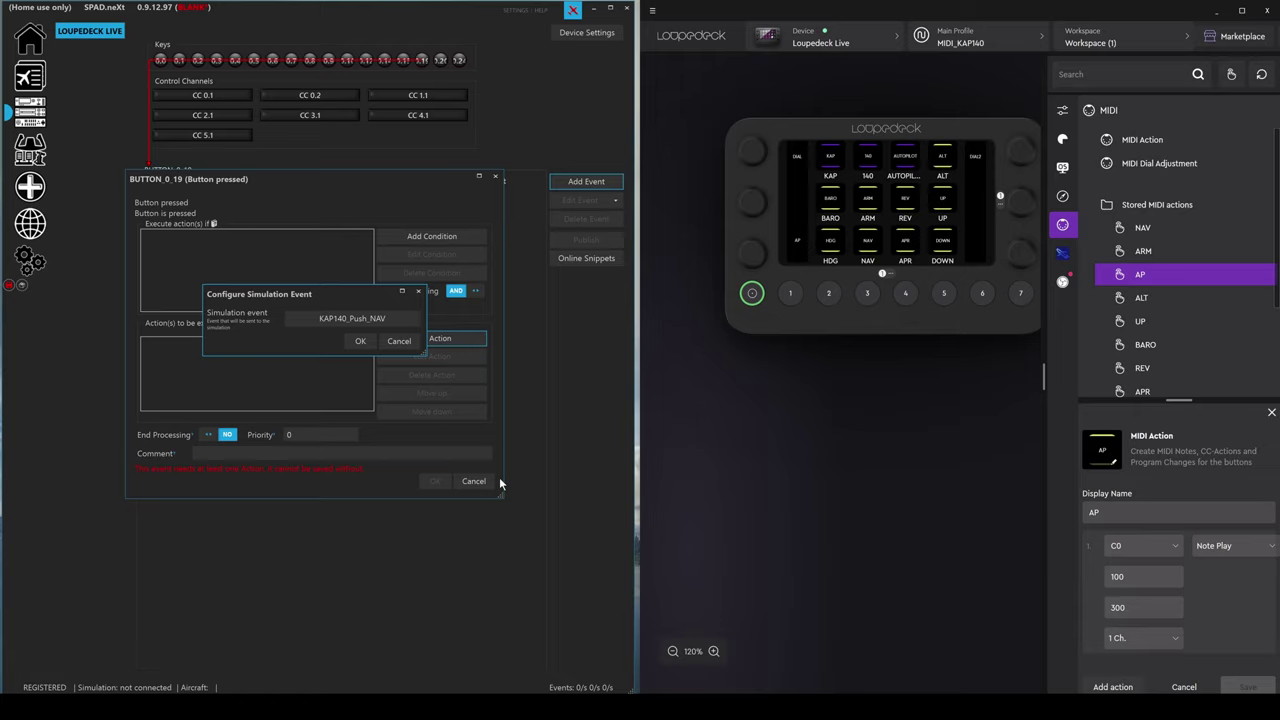
click(365, 344)
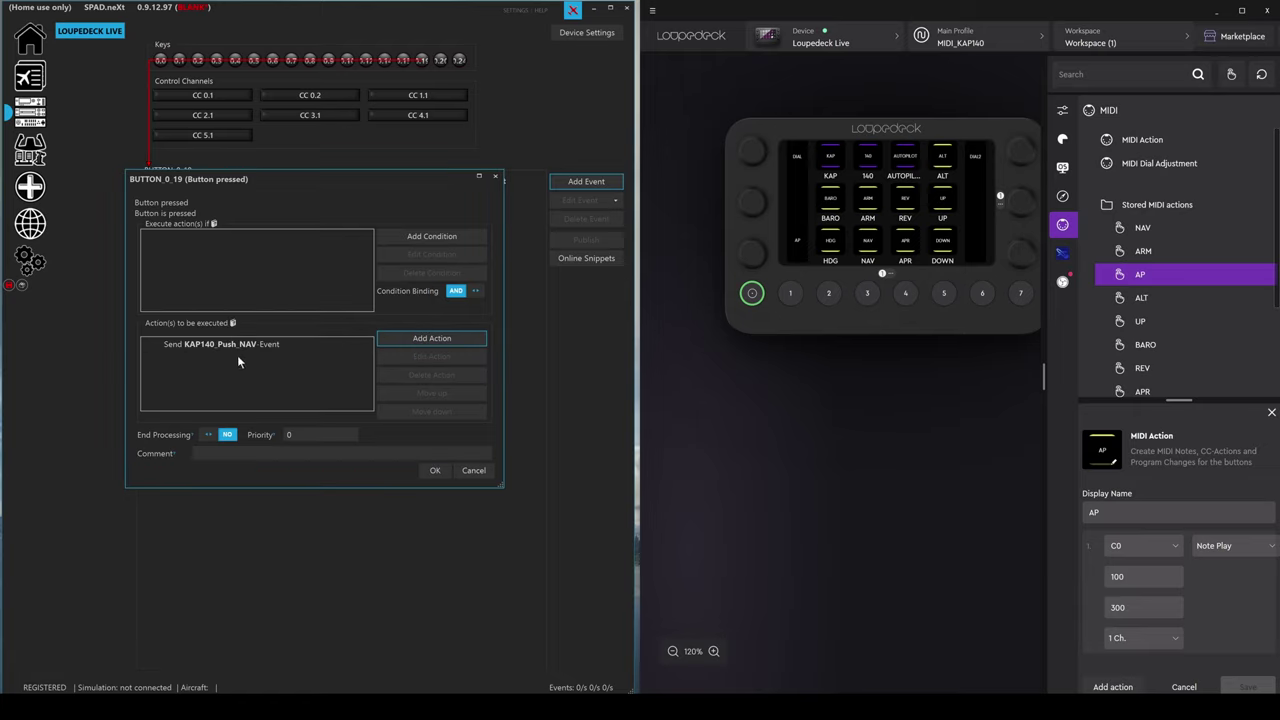
click(435, 472)
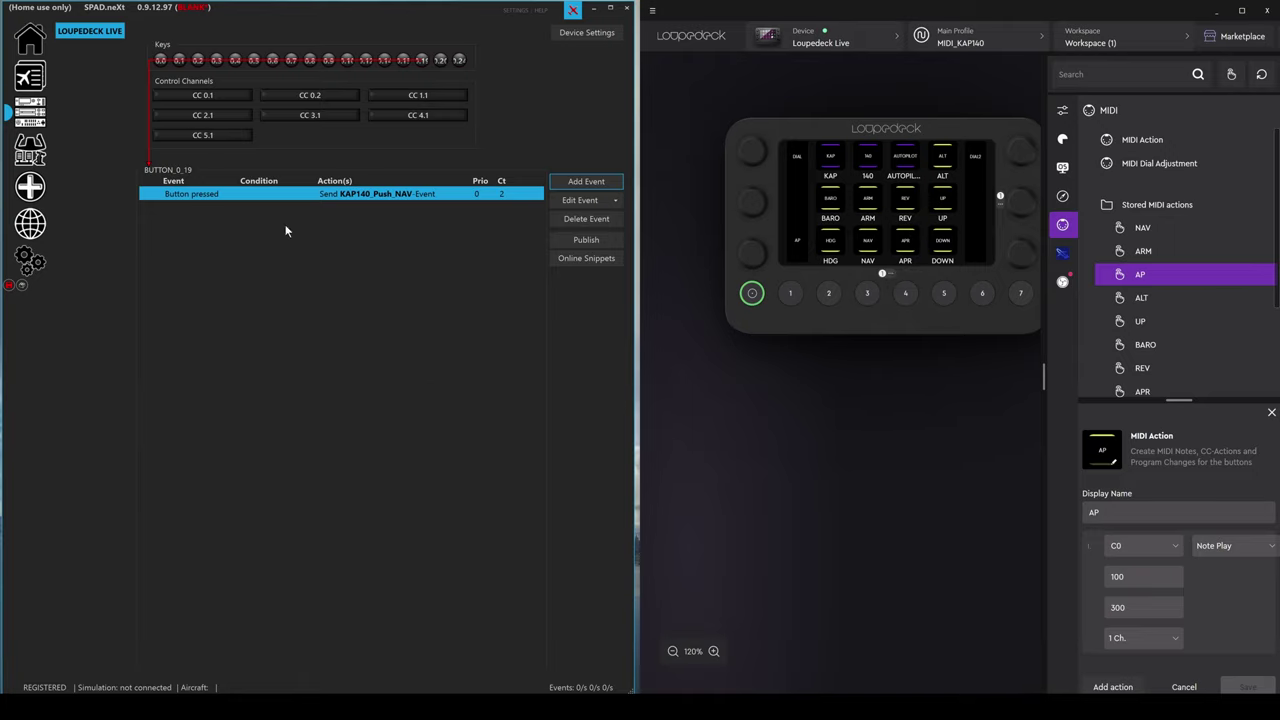
Give BUTTON_0_1 a Button pressed event whose Send Simulation-Event action is KAP140_Push_APR
click(180, 62)
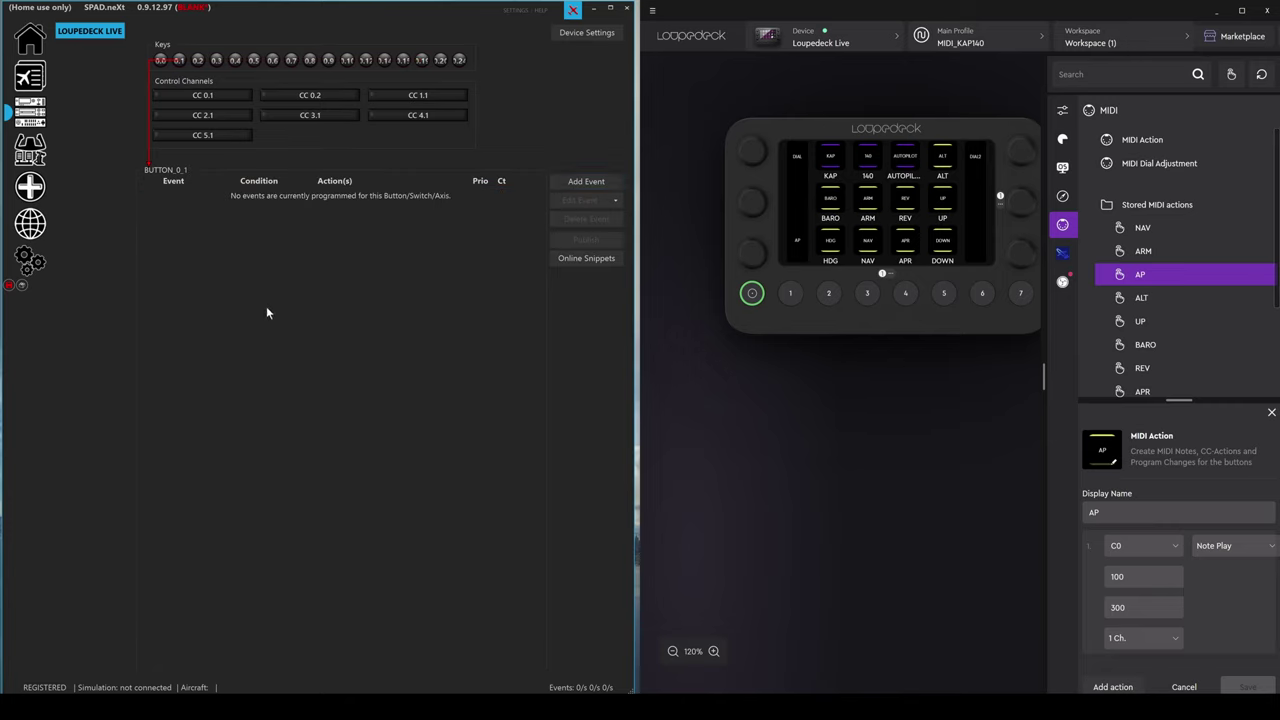
click(586, 182)
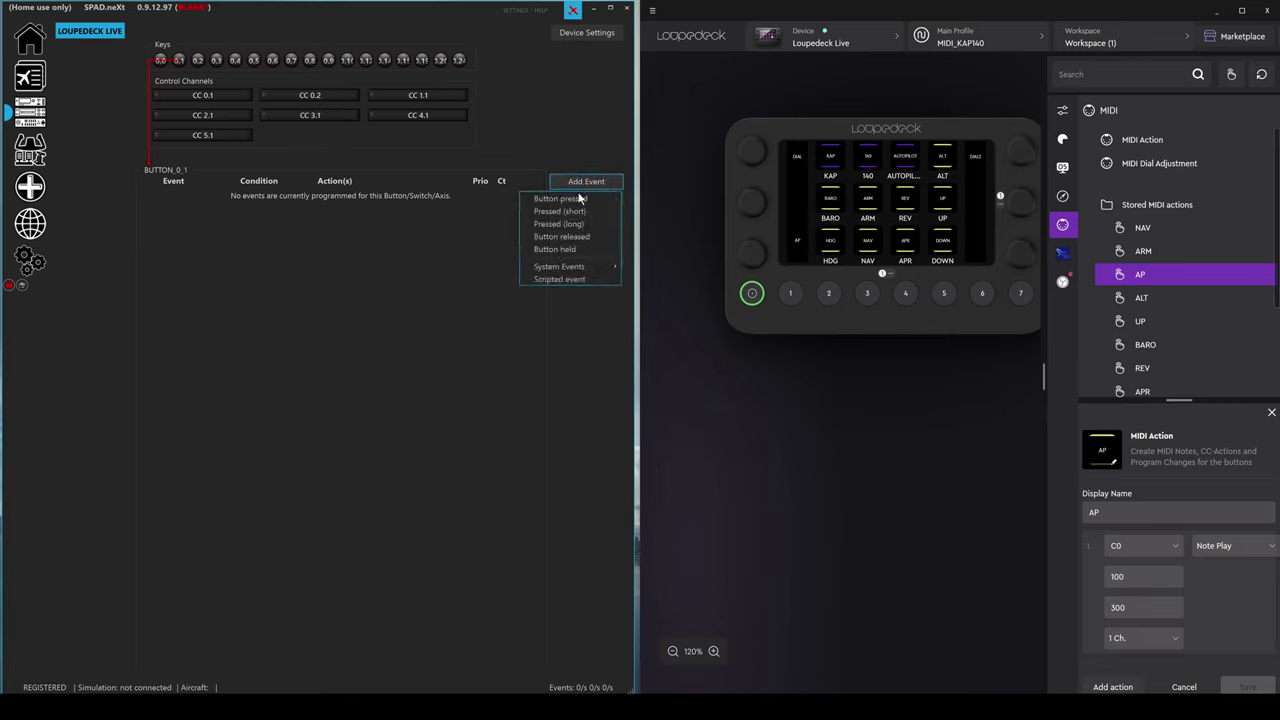
click(575, 203)
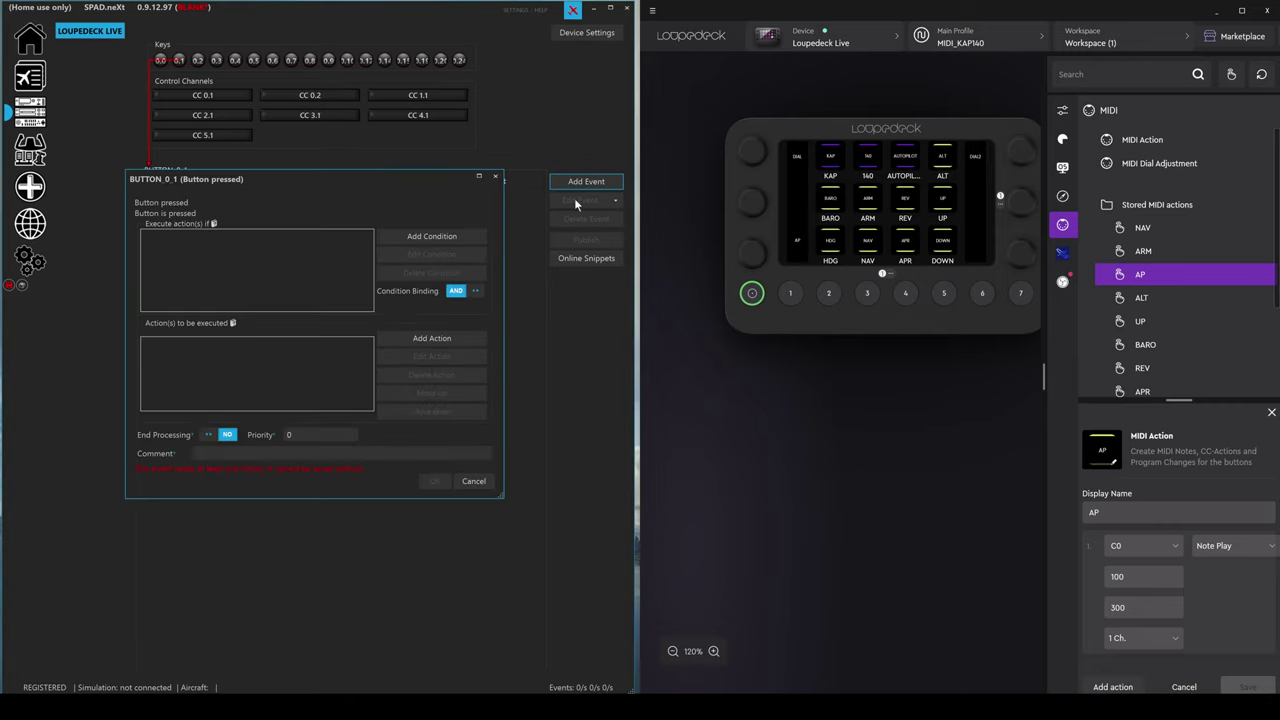
click(443, 340)
click(430, 368)
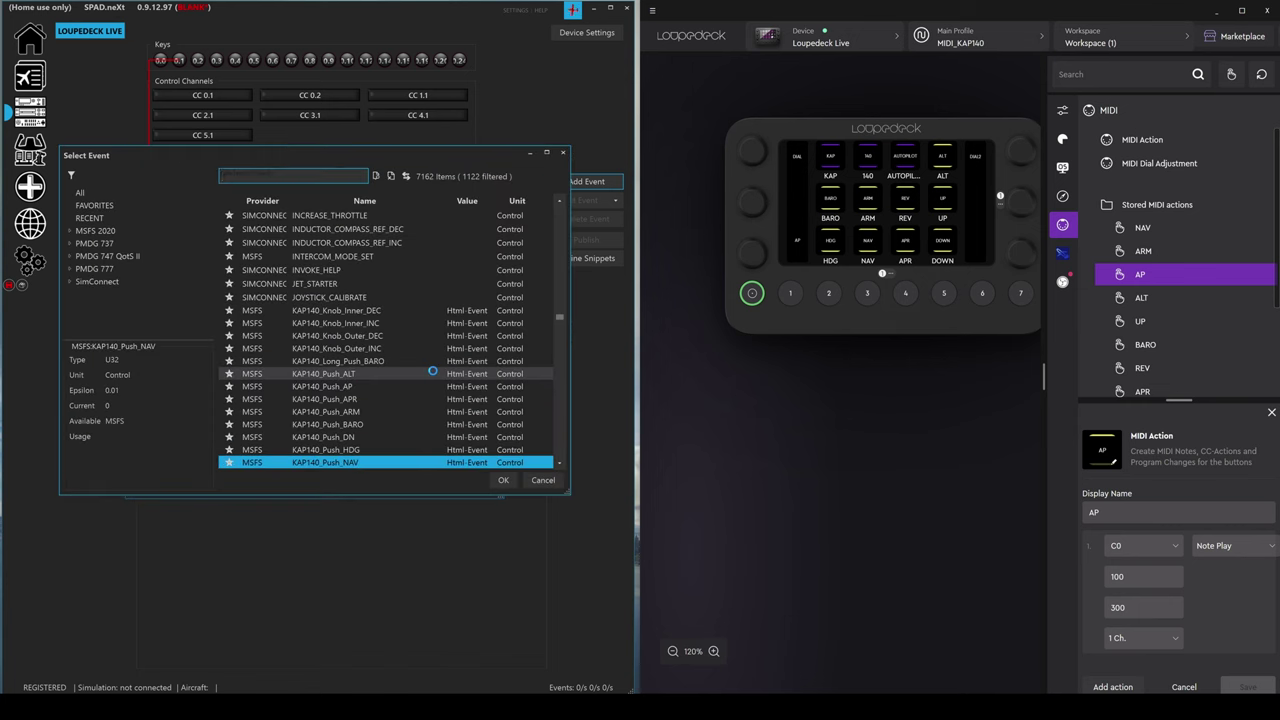
click(316, 400)
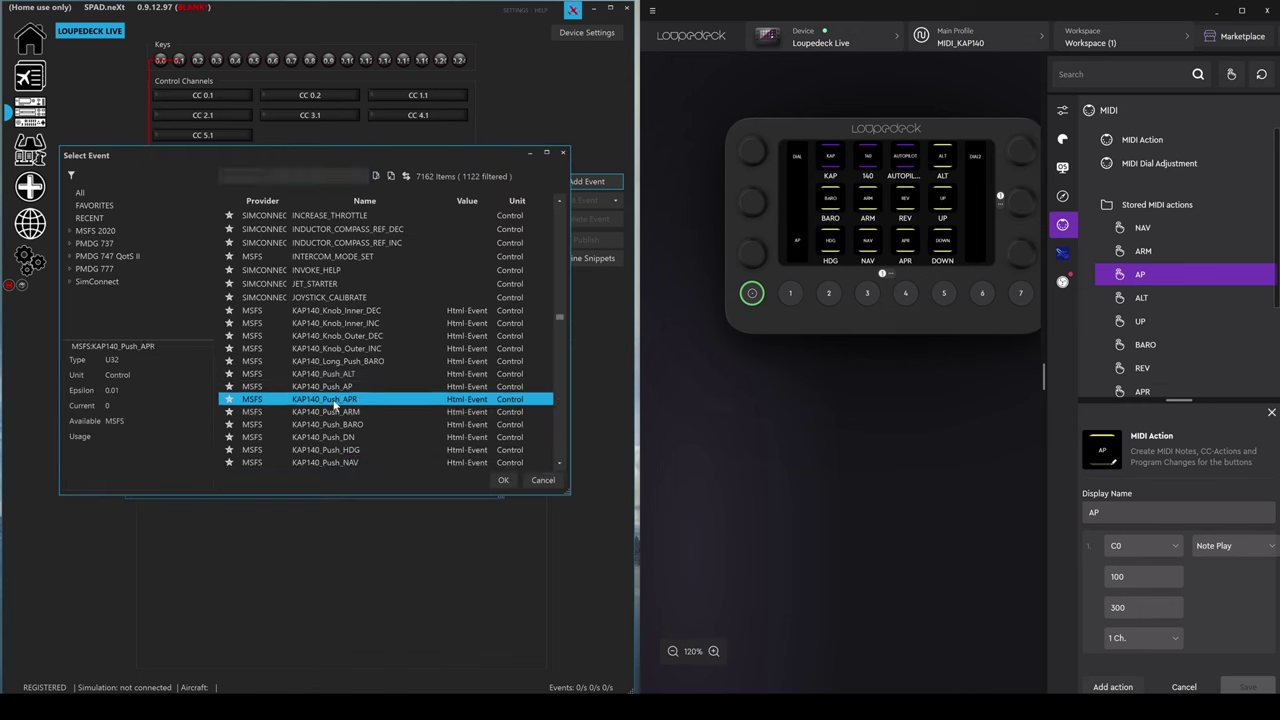
click(502, 480)
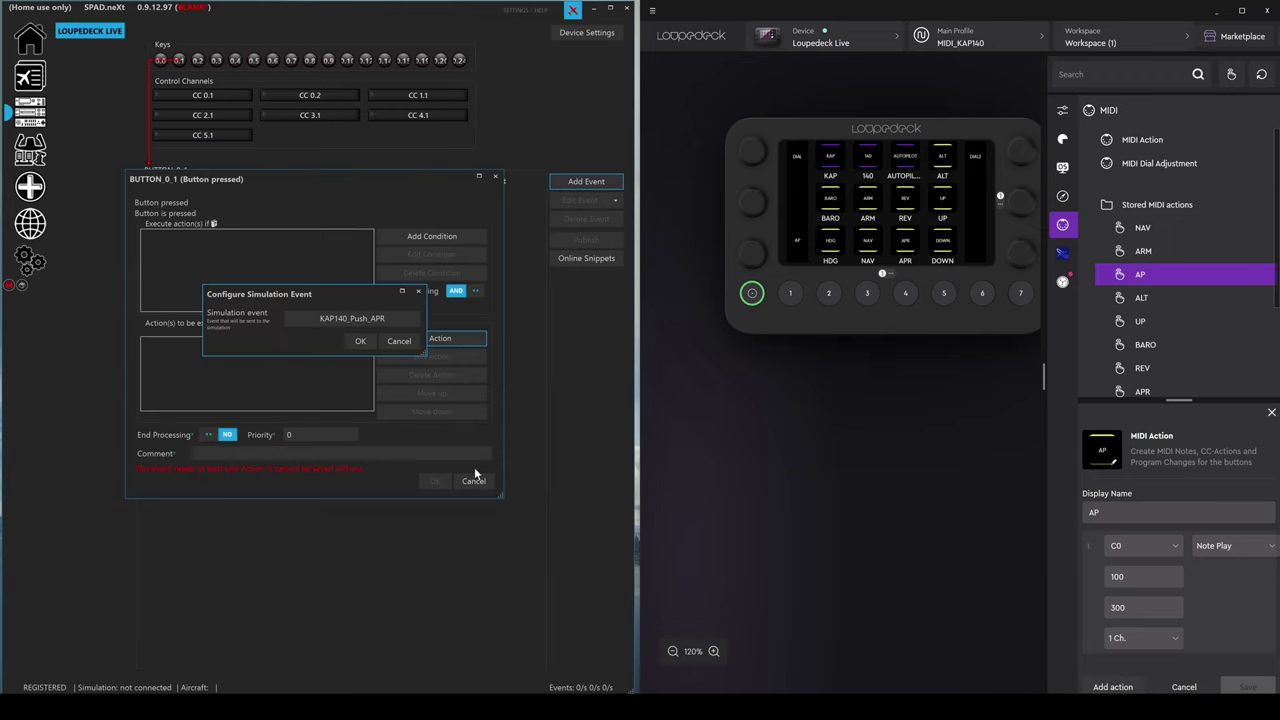
click(360, 342)
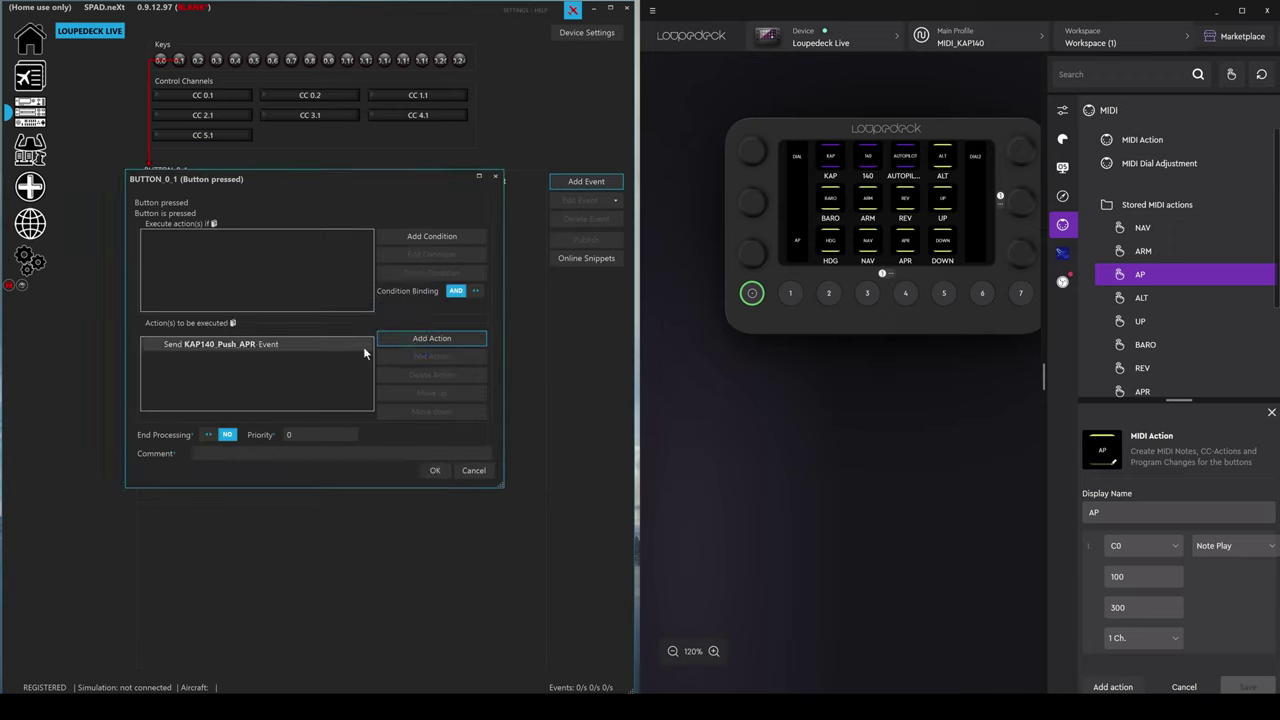
click(434, 474)
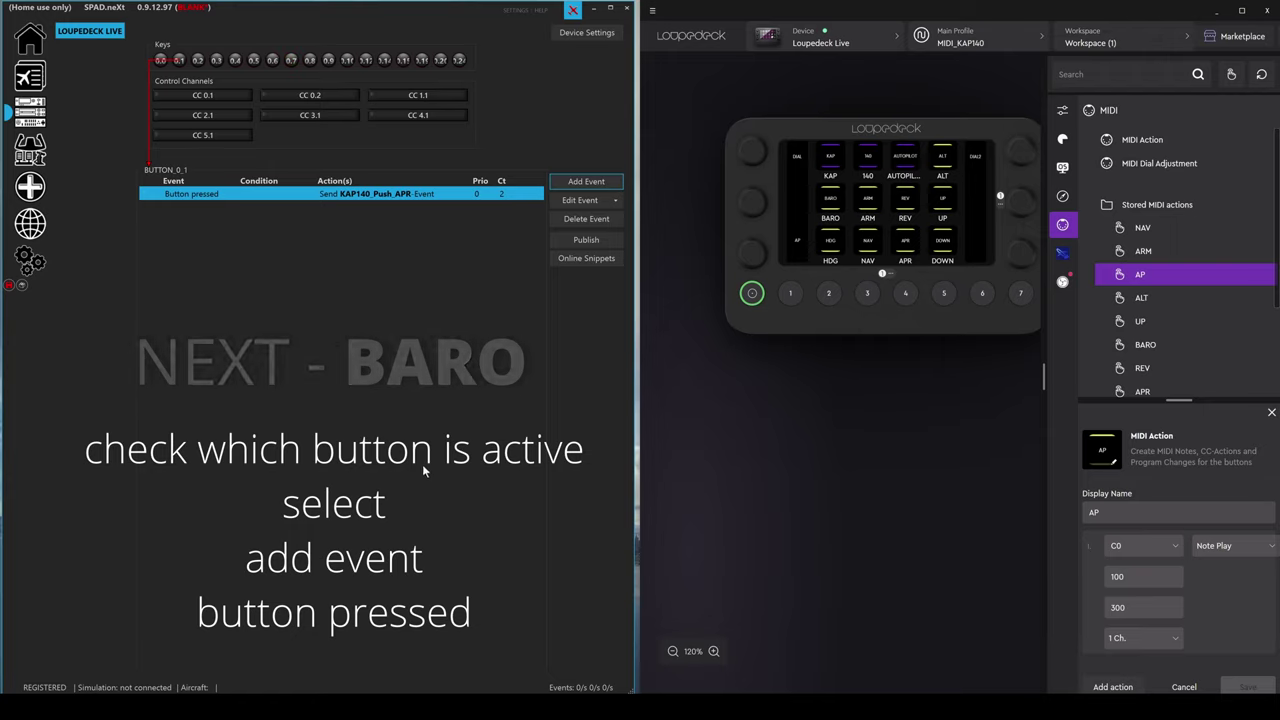
Give BUTTON_0_7 a Button pressed event sending KAP140_Push_BARO, not KAP140_Long_Push_BARO
click(291, 61)
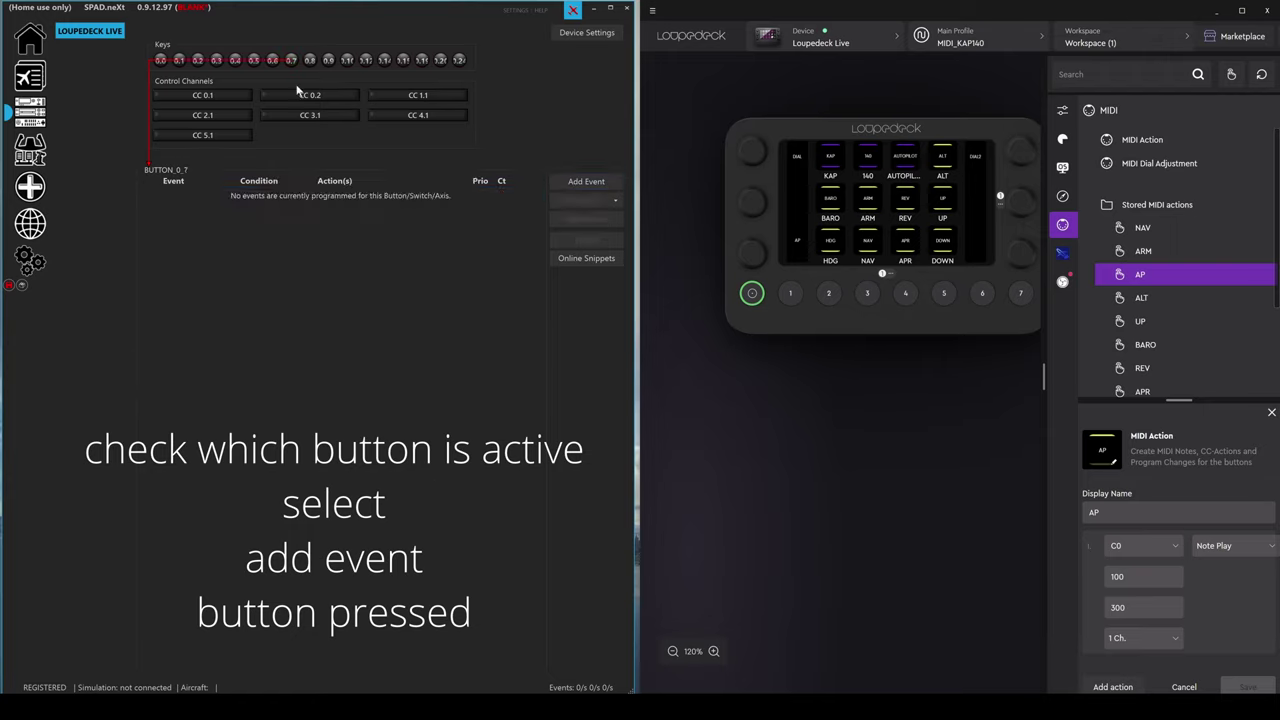
click(582, 183)
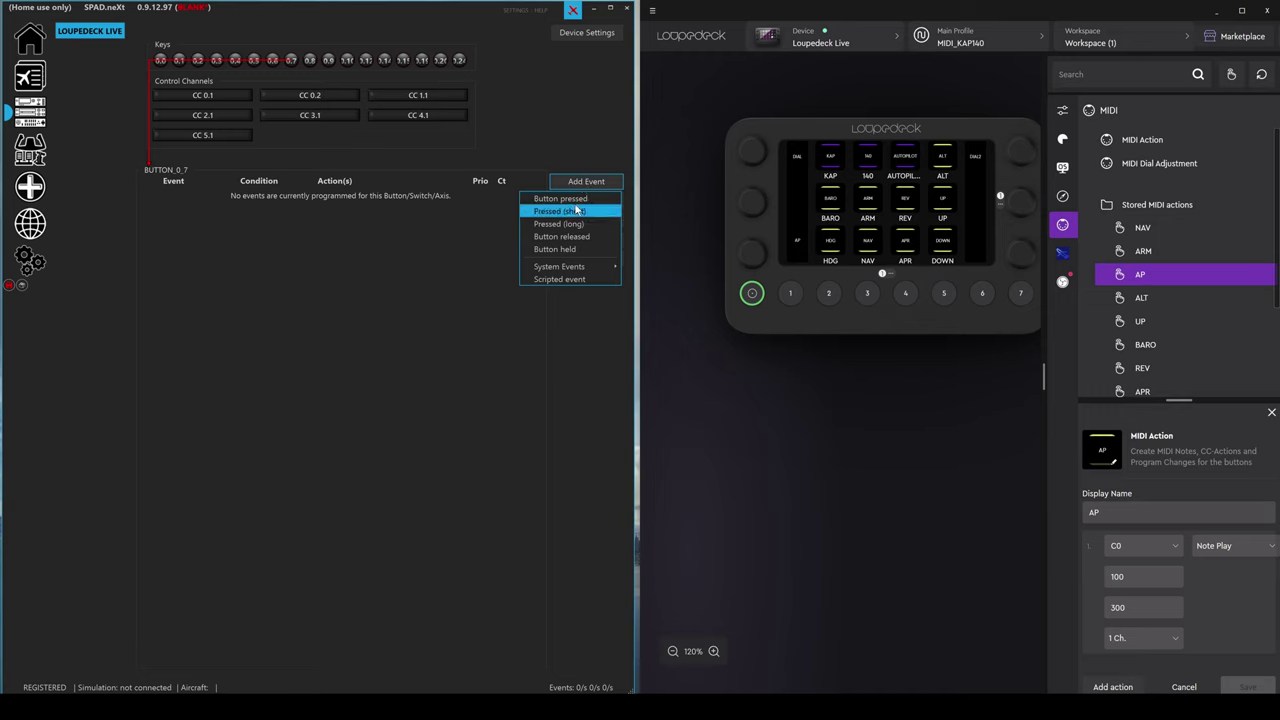
click(568, 199)
click(450, 338)
click(411, 370)
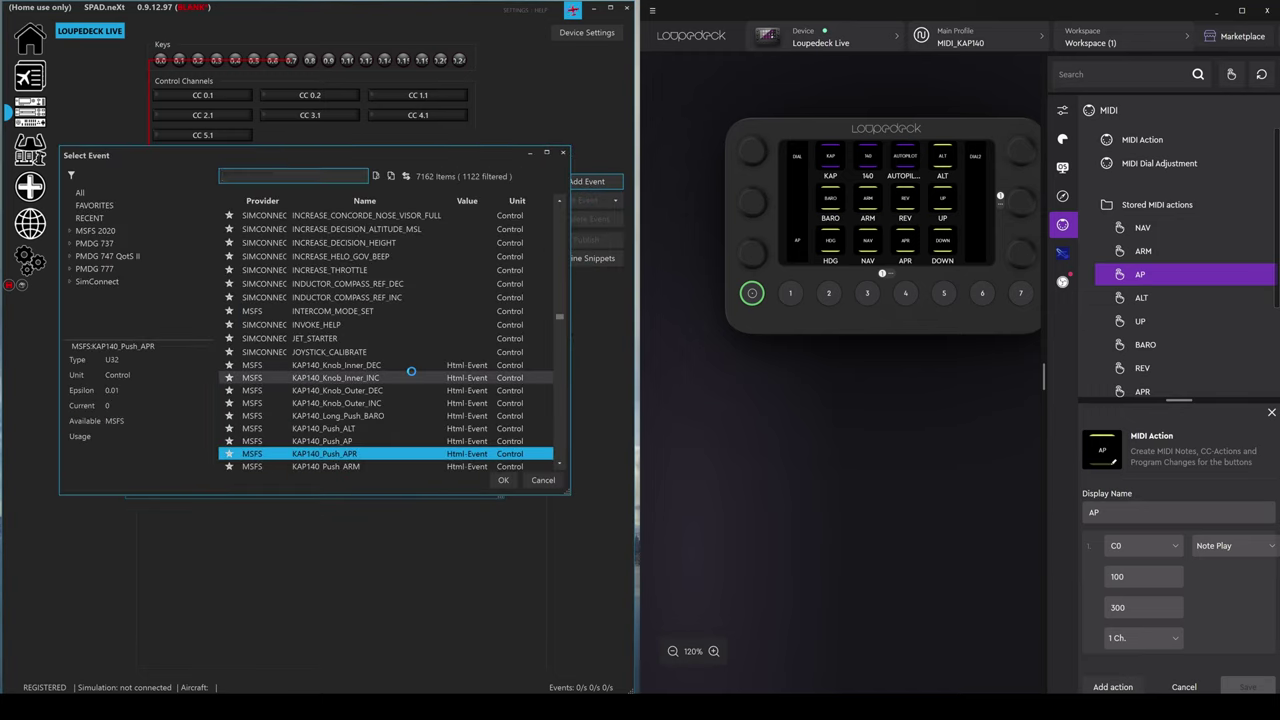
click(350, 418)
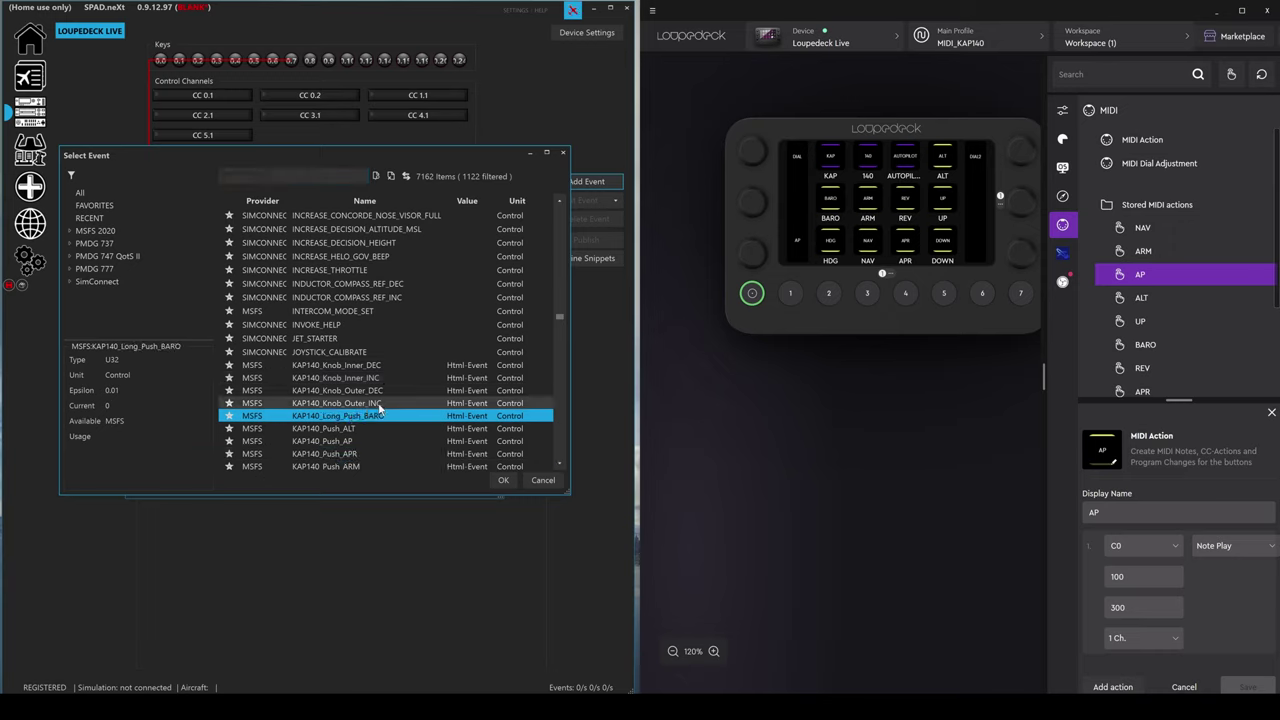
scroll(395, 404, down, 2)
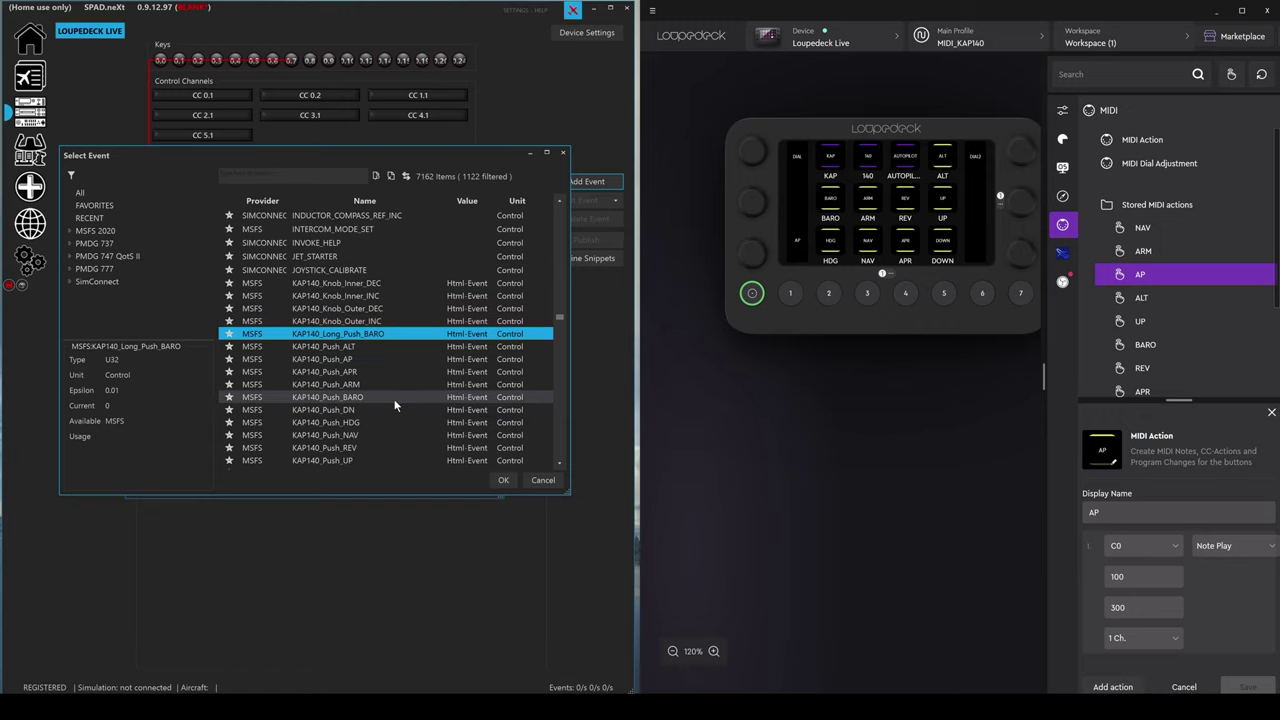
click(312, 405)
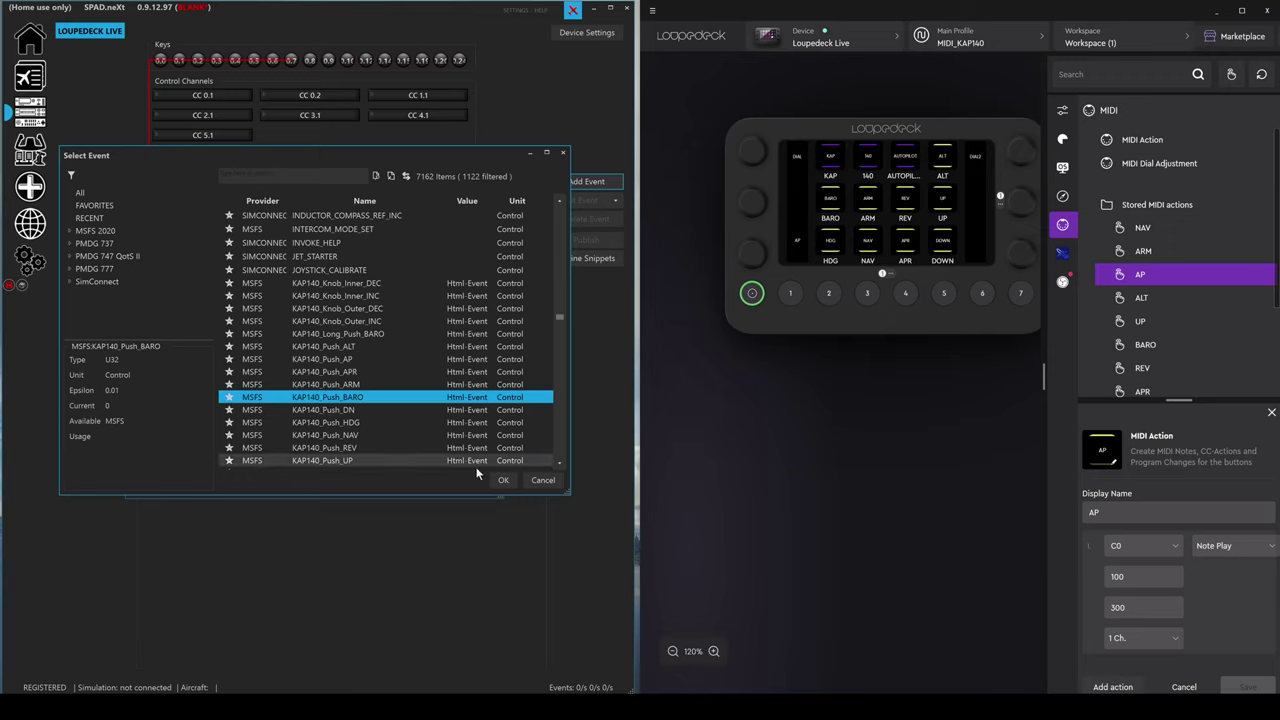
click(503, 480)
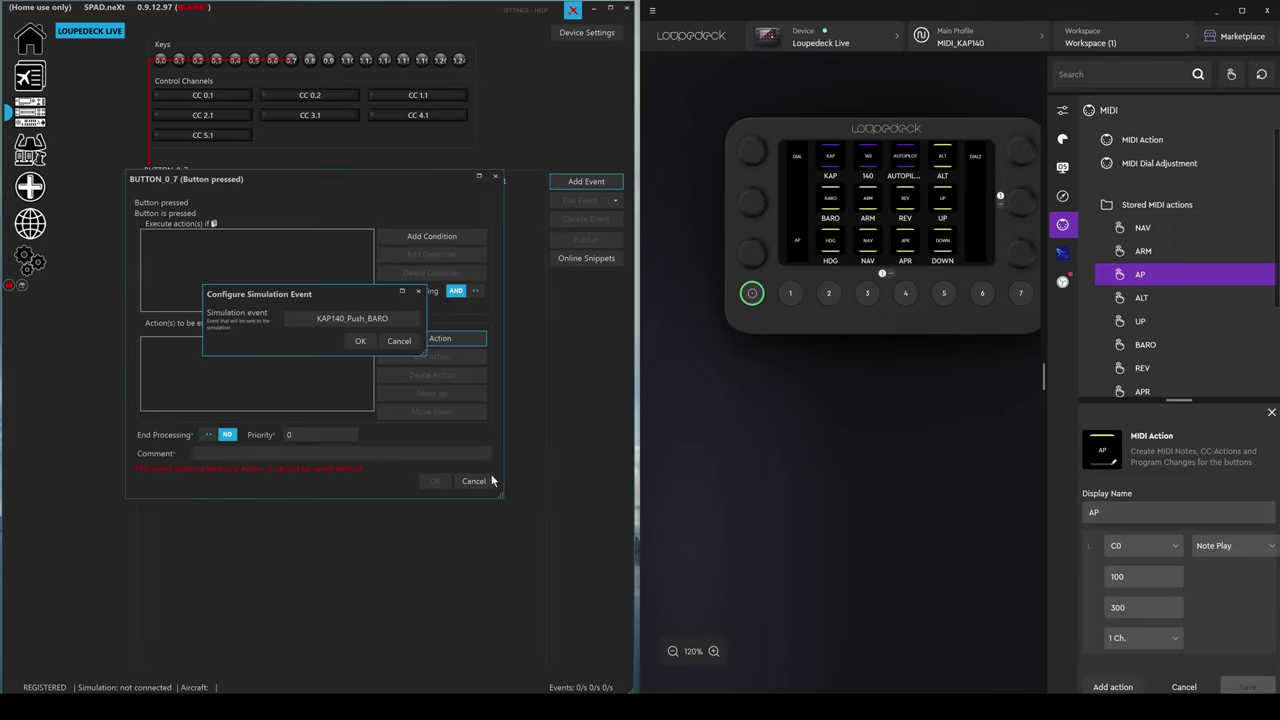
click(362, 343)
click(433, 479)
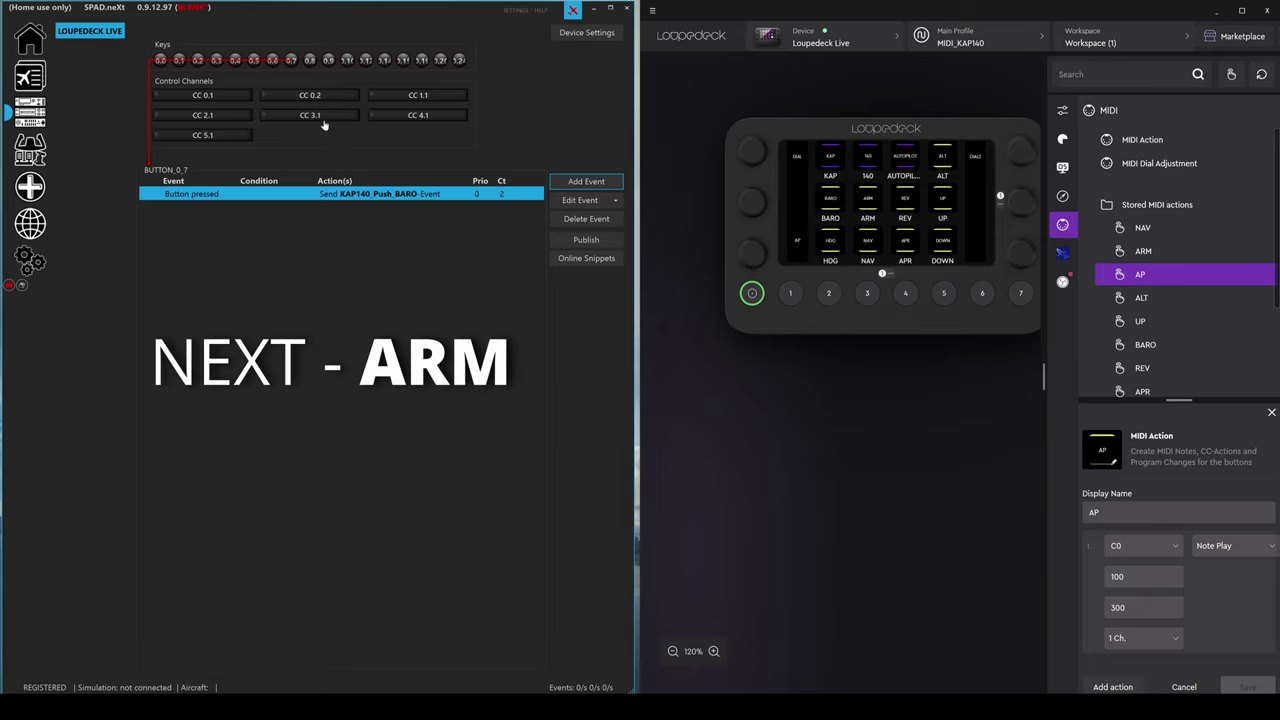
Give key 0.9 (BUTTON_0_9) a Button pressed event whose Send Simulation-Event action is KAP140_Push_ARM
click(328, 61)
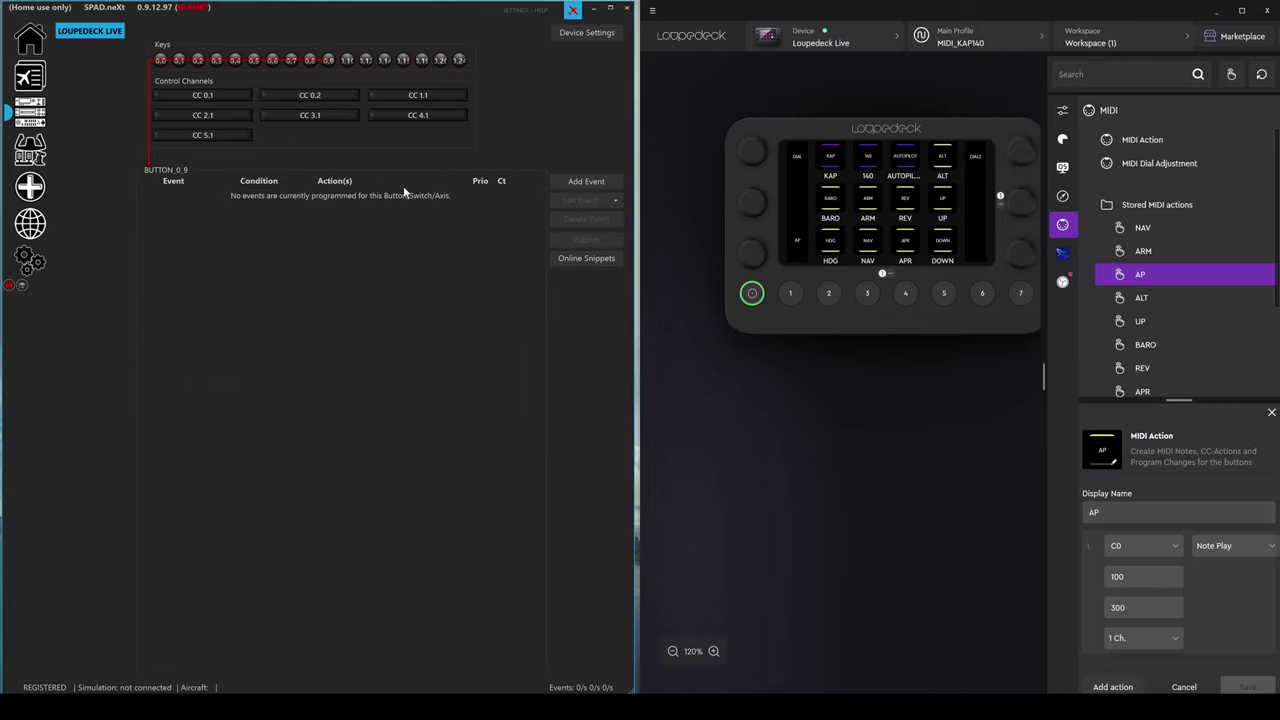
click(567, 184)
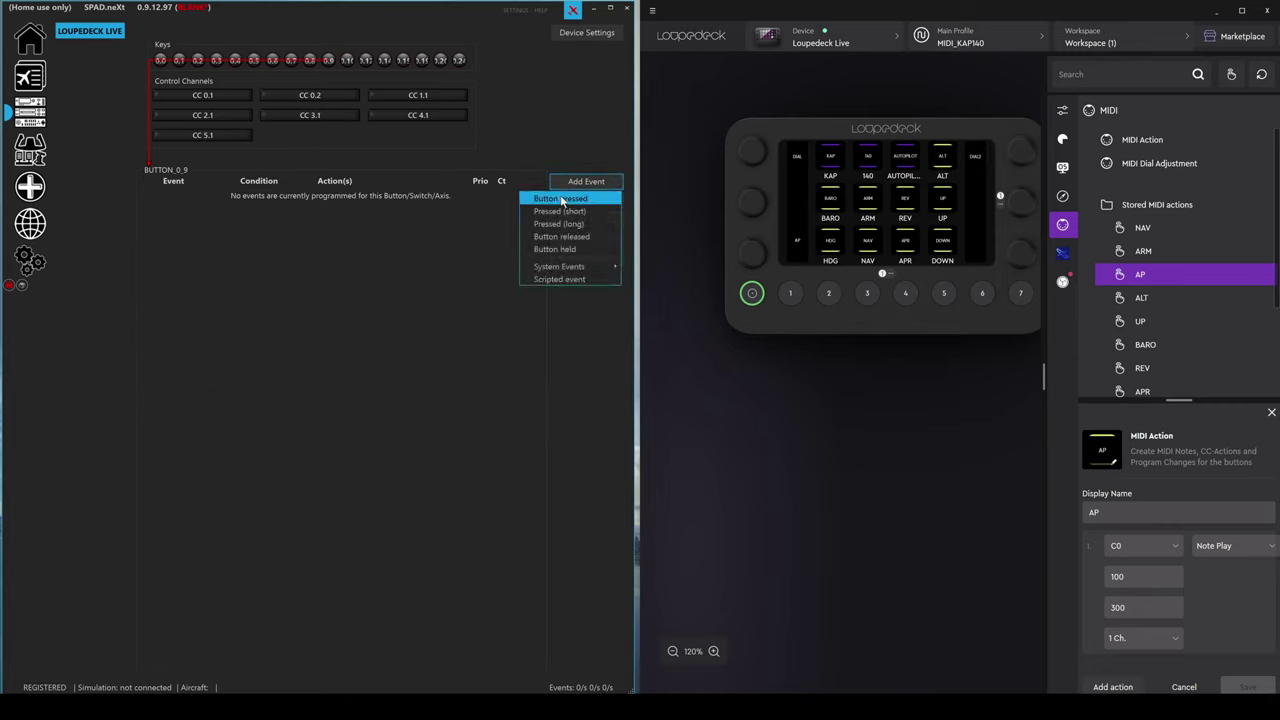
click(560, 198)
click(448, 341)
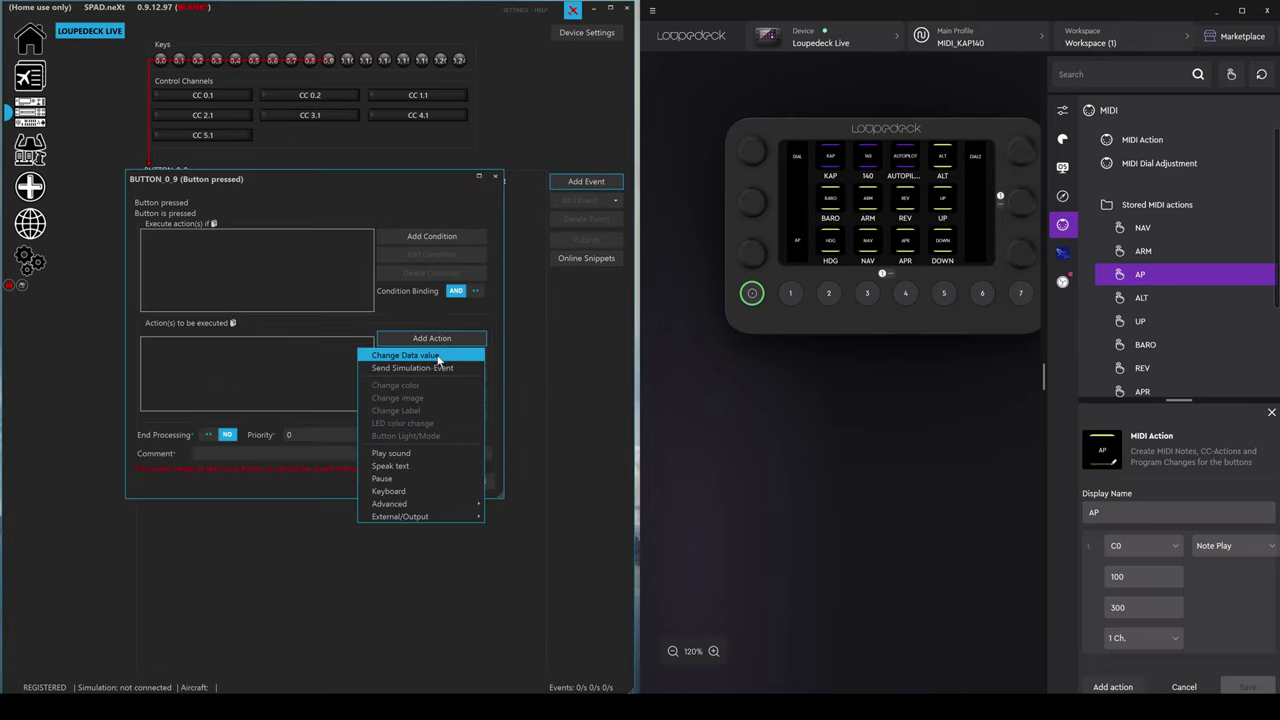
click(434, 368)
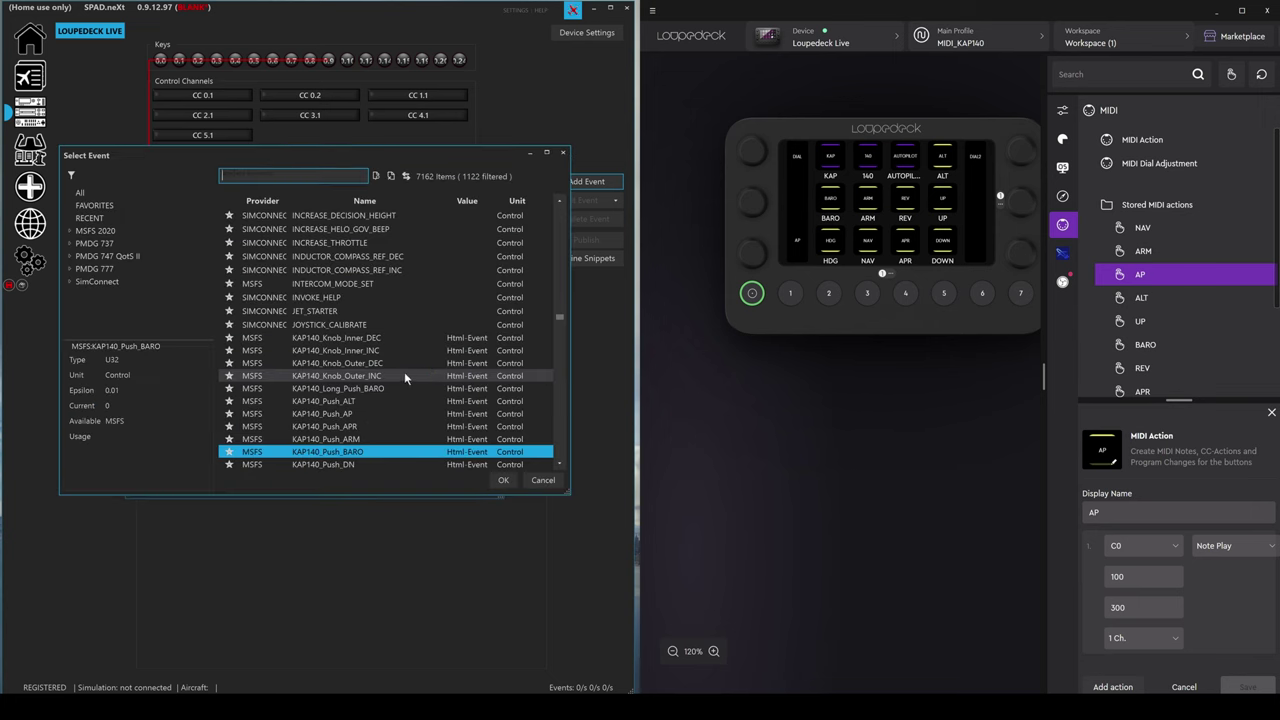
click(322, 440)
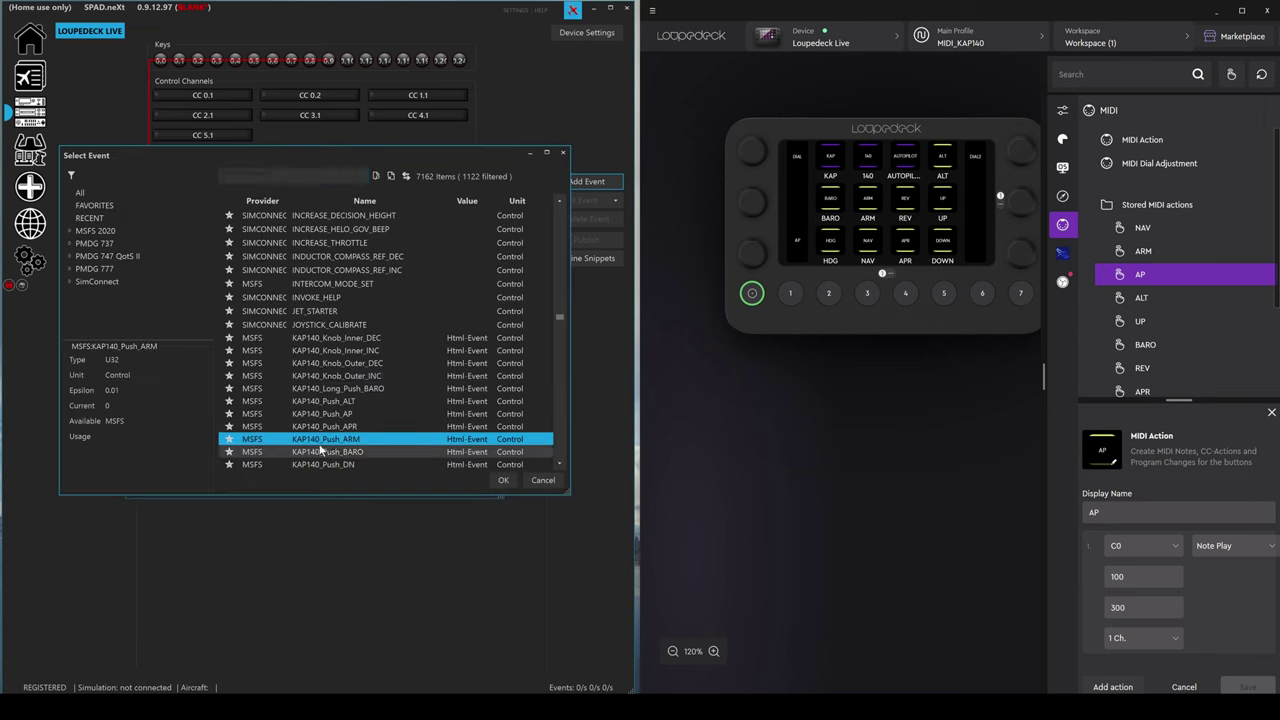
click(503, 481)
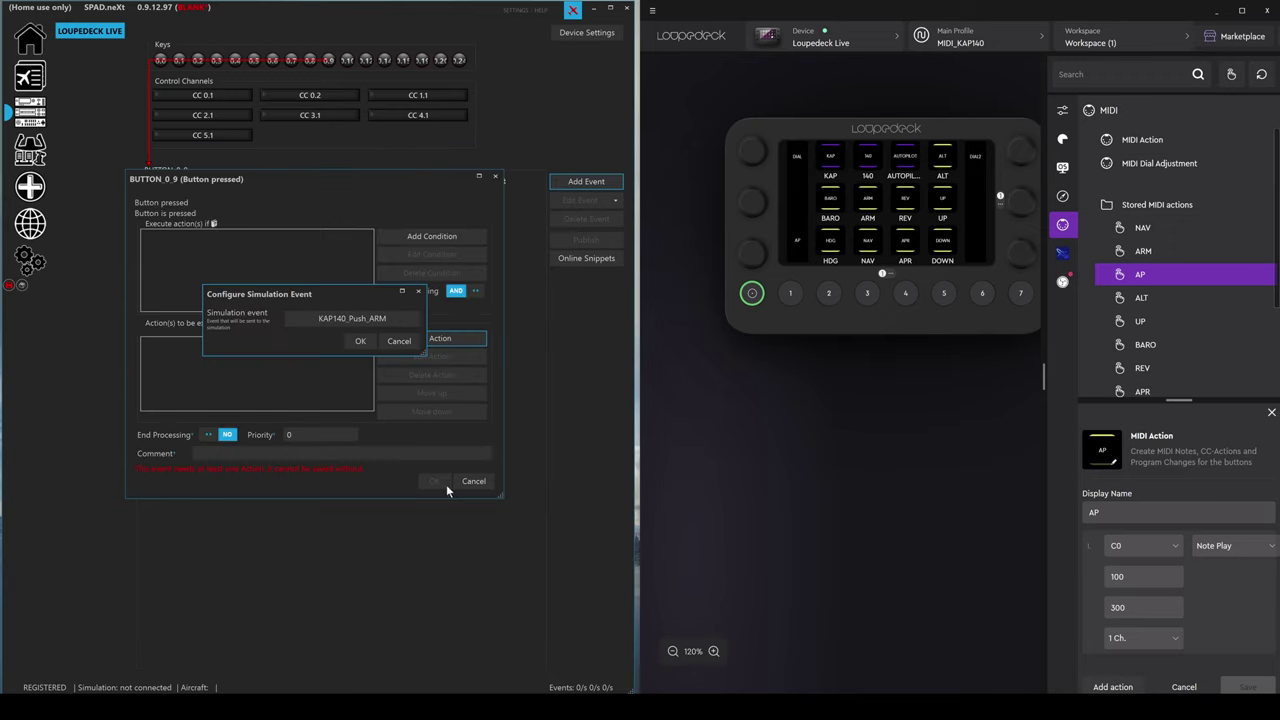
click(362, 340)
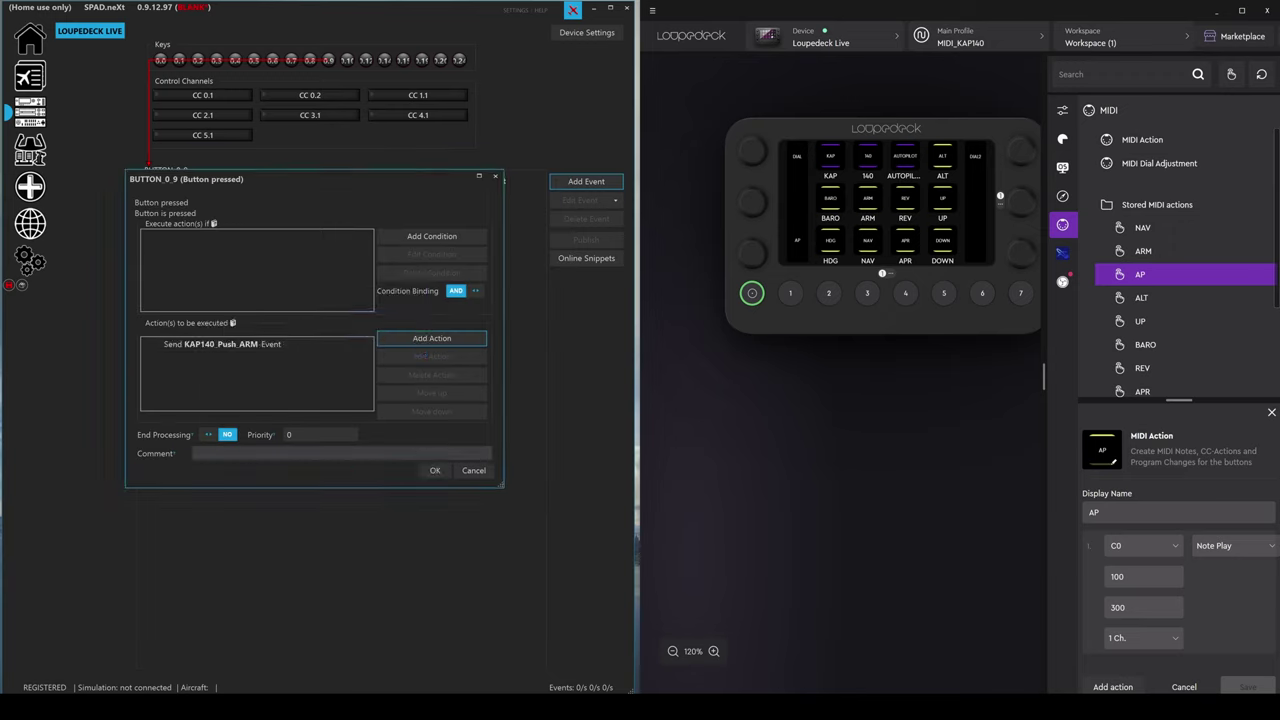
click(435, 471)
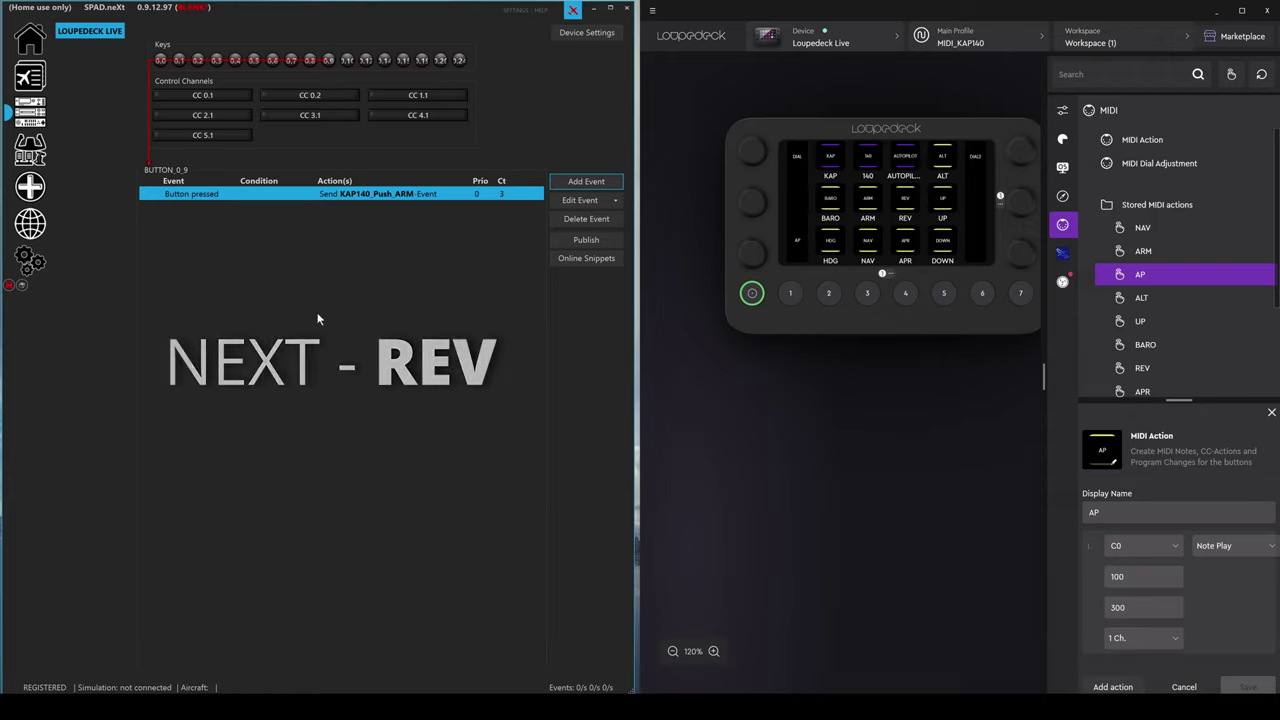
Give key 0.2 a Button pressed event that sends KAP140_Push_REV and save it
click(198, 60)
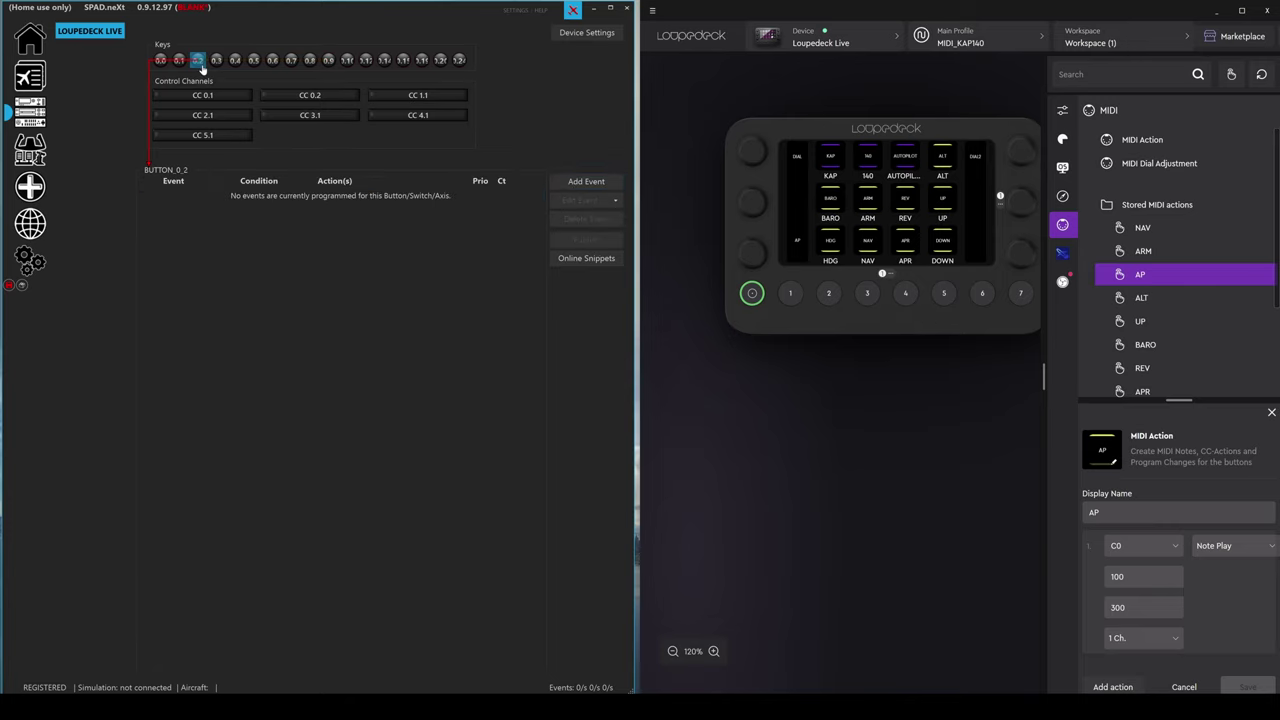
click(603, 182)
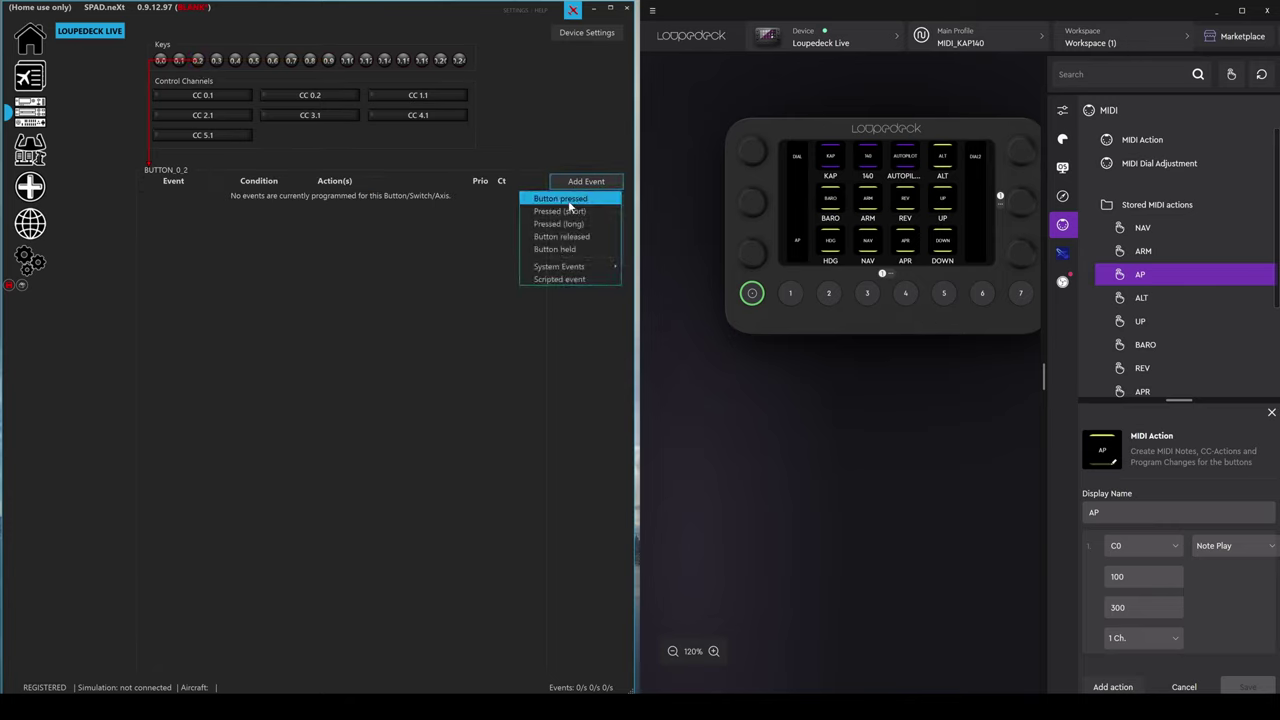
click(568, 199)
click(432, 339)
click(427, 369)
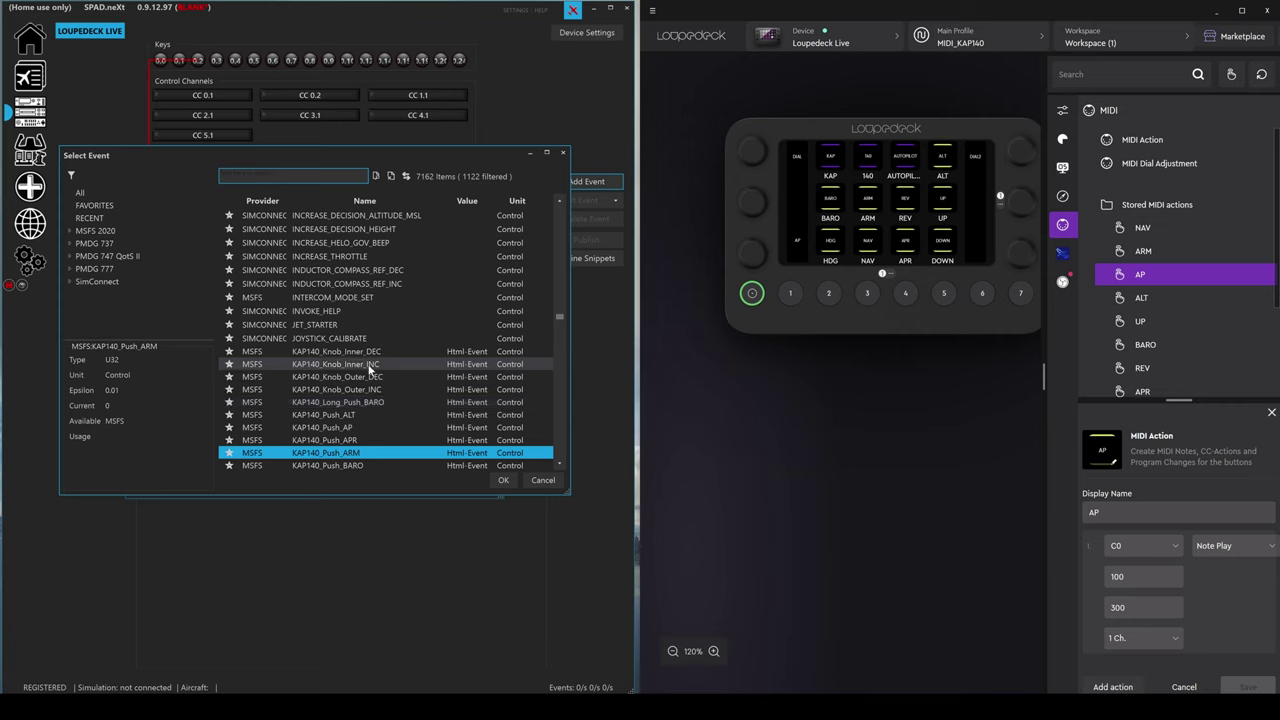
scroll(368, 373, down, 1)
scroll(368, 373, down, 2)
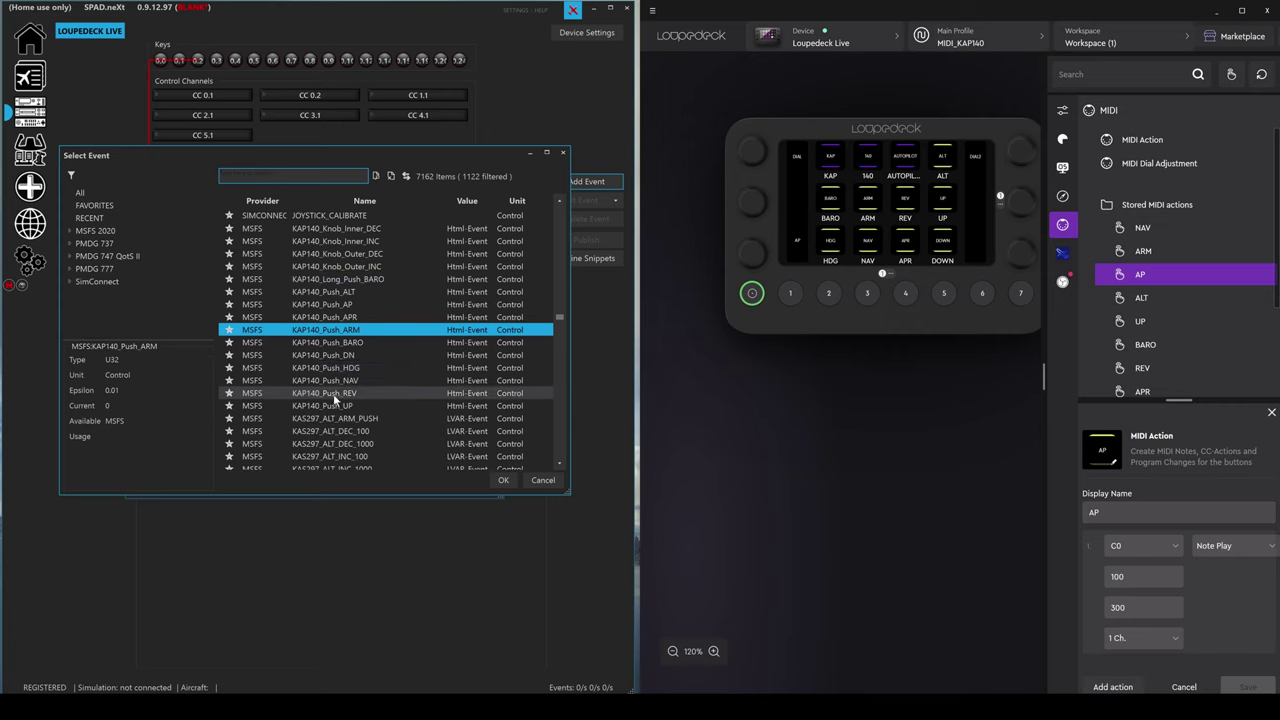
click(330, 395)
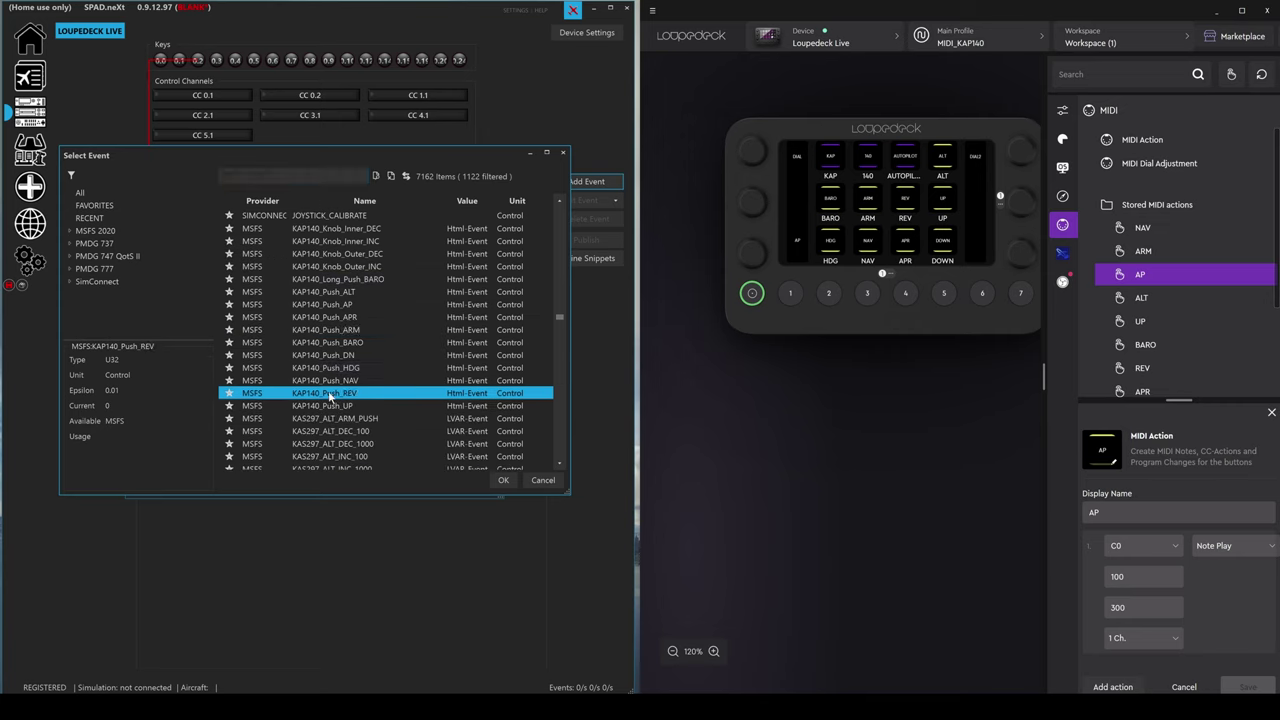
click(502, 481)
click(362, 341)
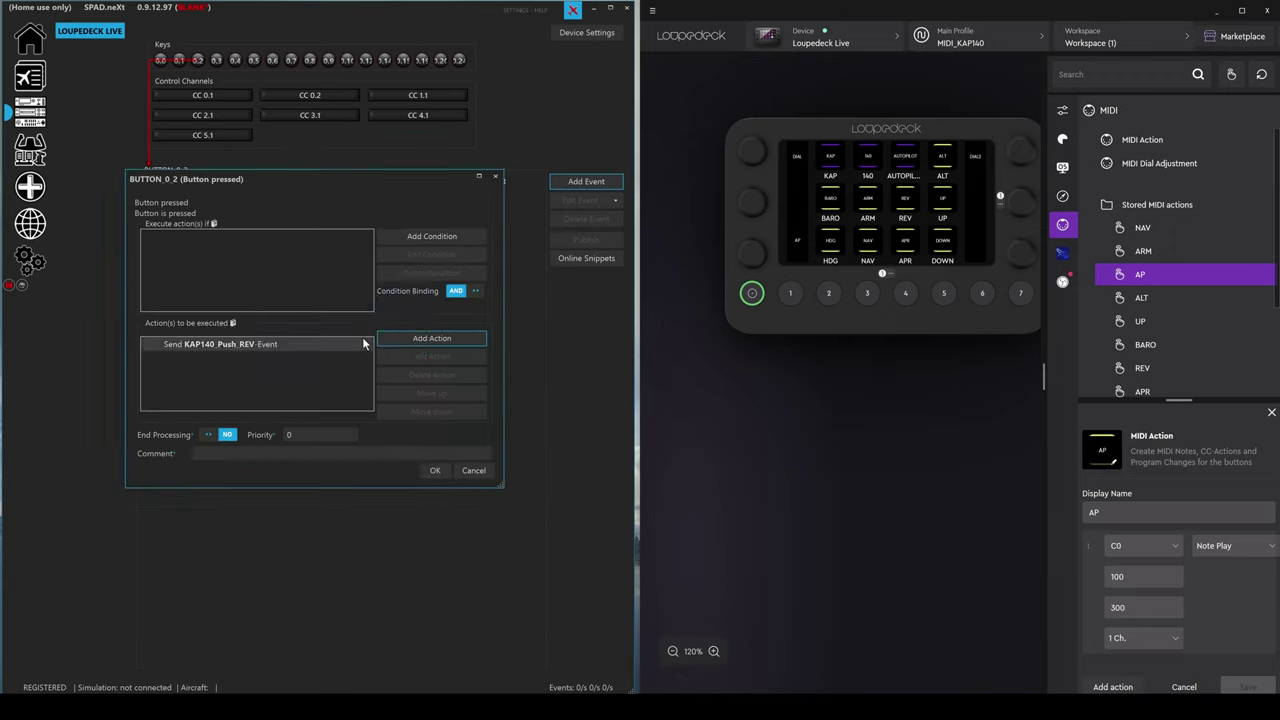
click(435, 479)
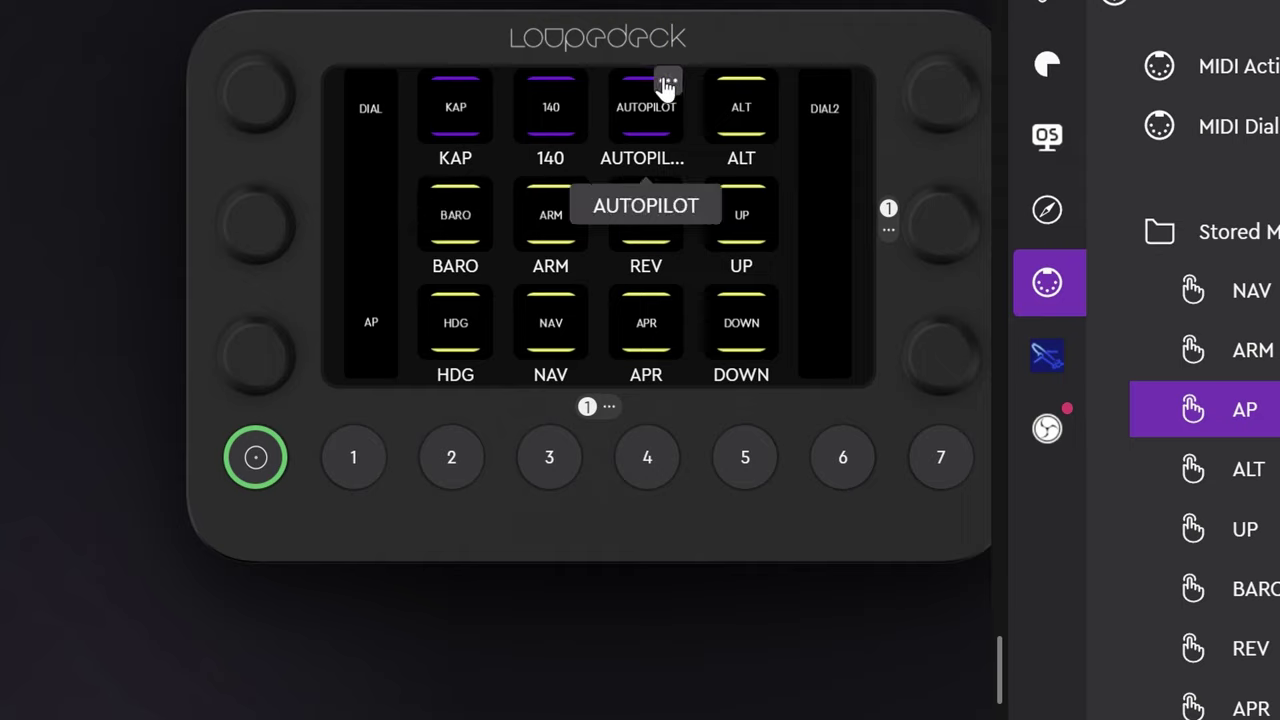
Create a Text custom action for the AUTOPILOT key and select its default display name
click(666, 84)
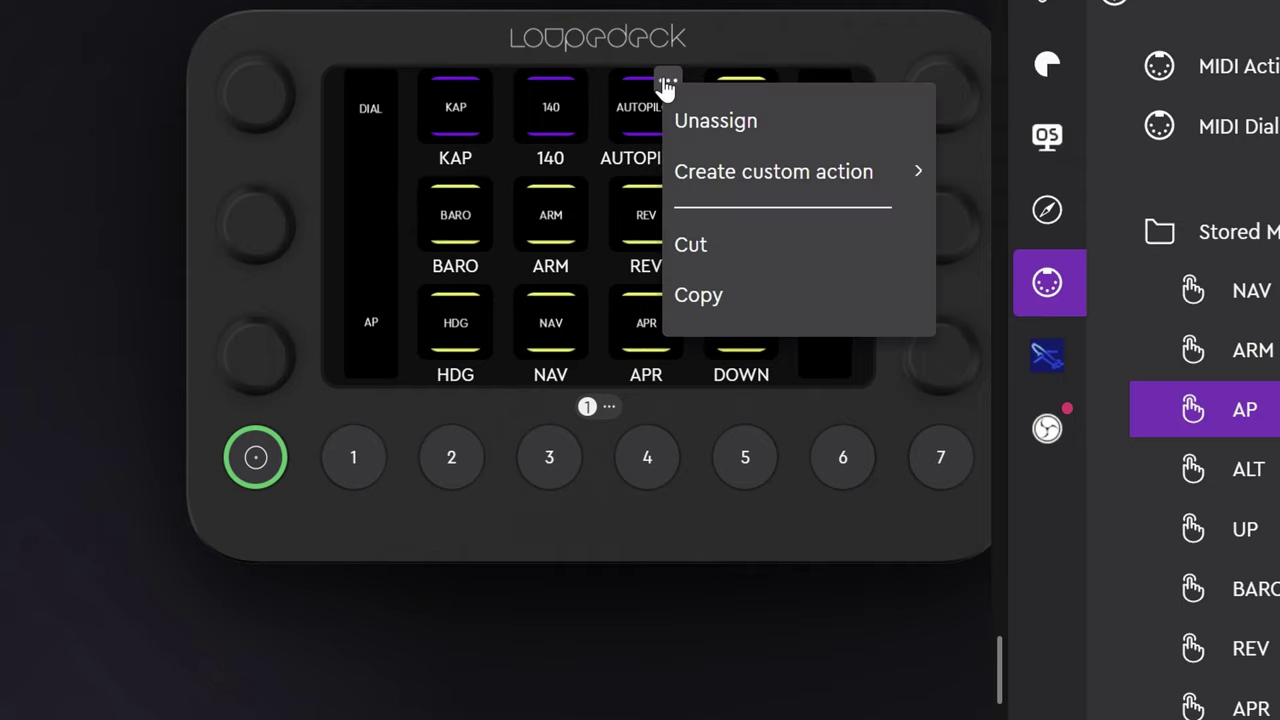
mouse_move(711, 177)
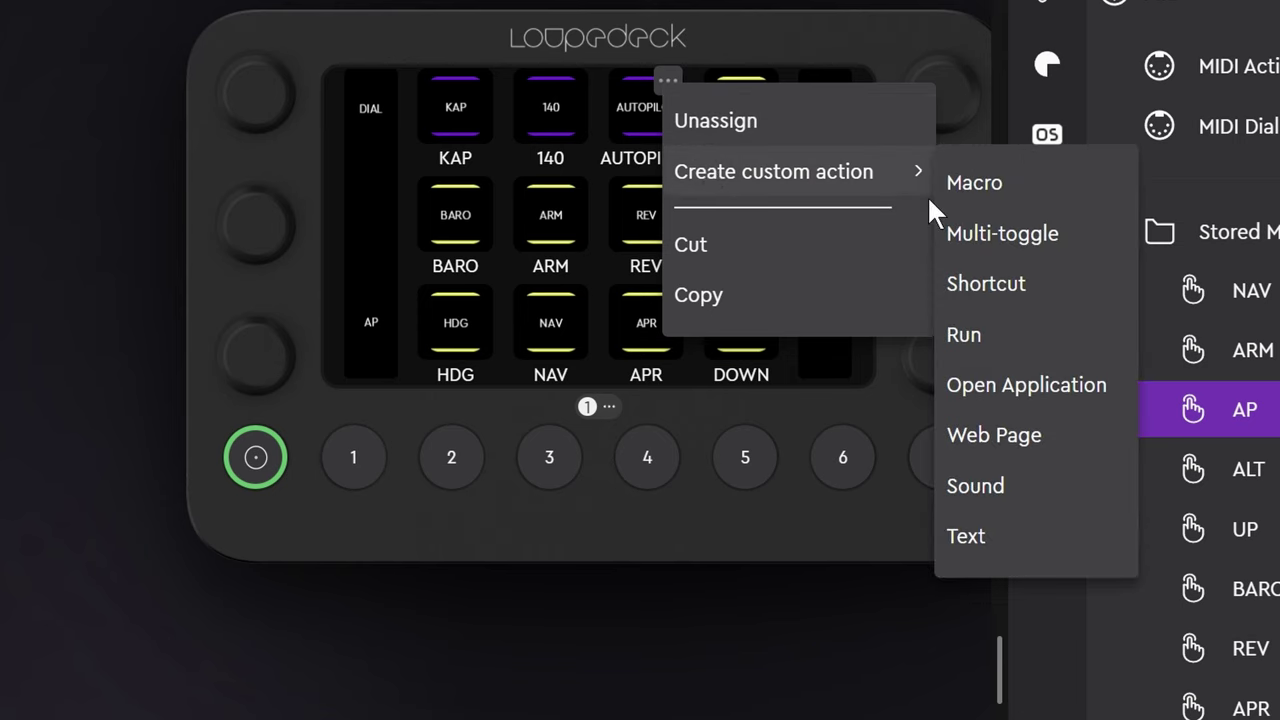
click(1035, 325)
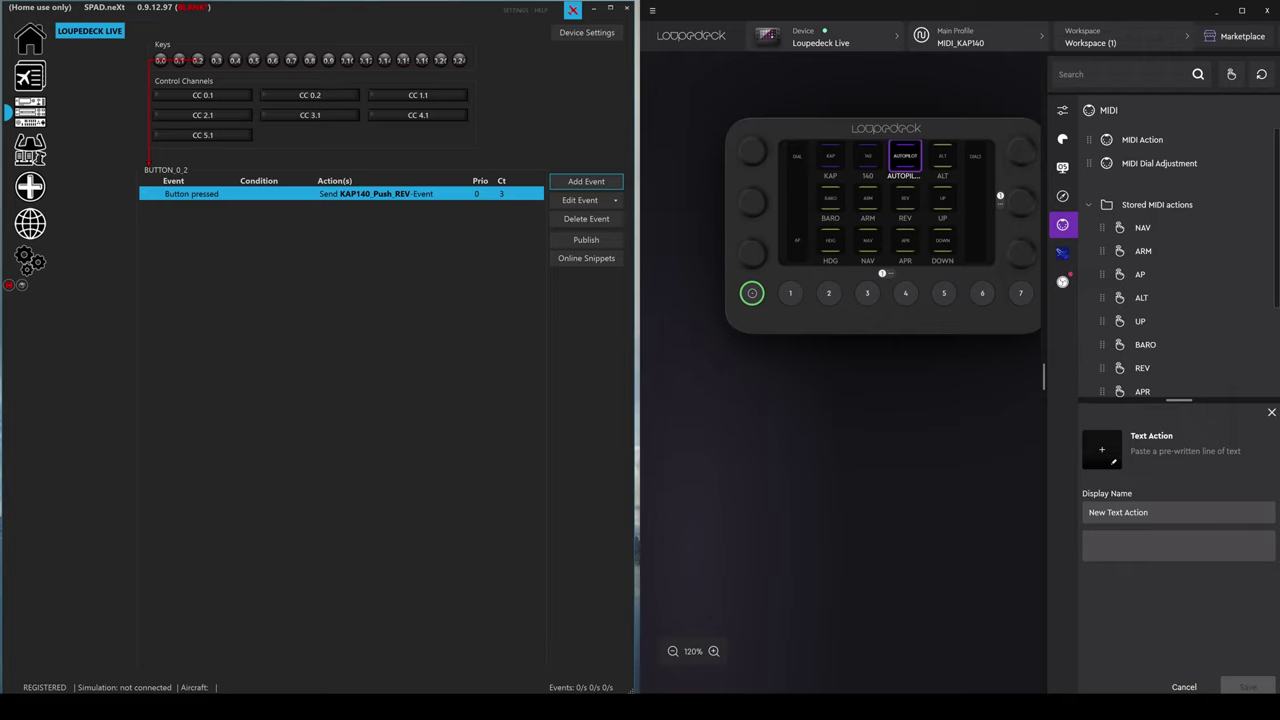
key(ctrl+a)
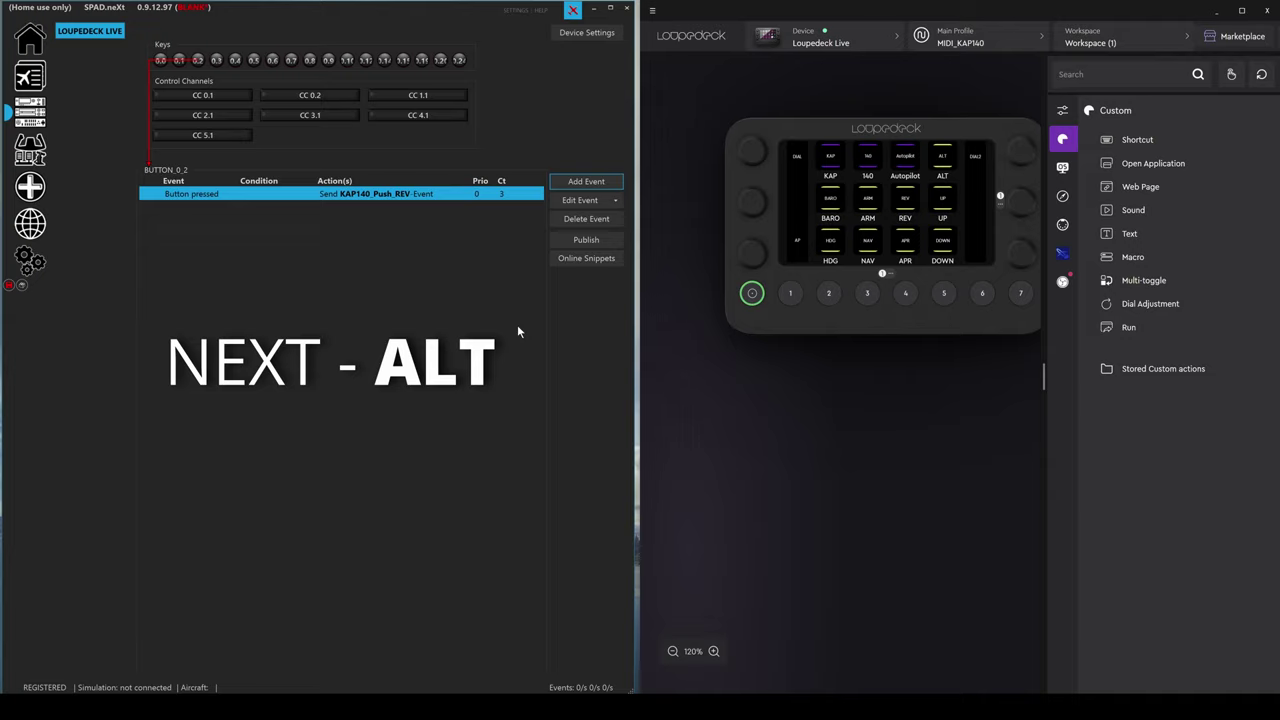
Give key 0.4 a Button pressed event that sends KAP140_Push_ALT and save it
click(234, 61)
click(568, 183)
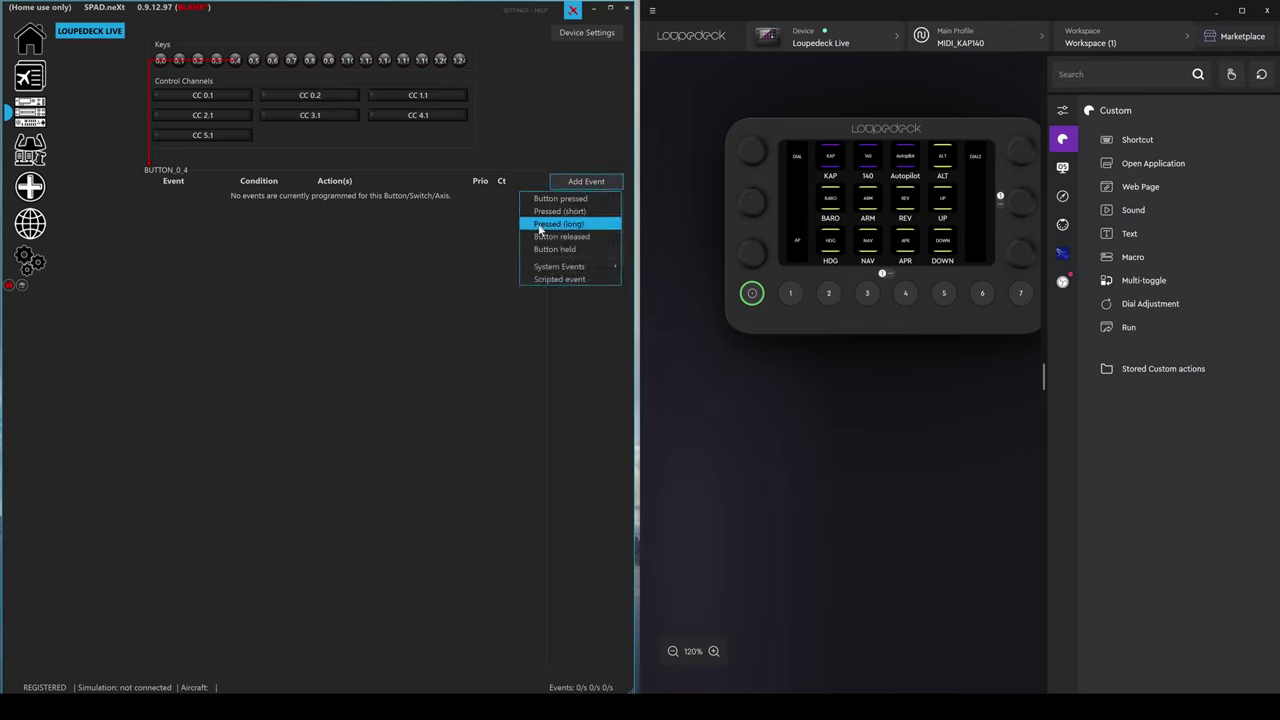
click(560, 198)
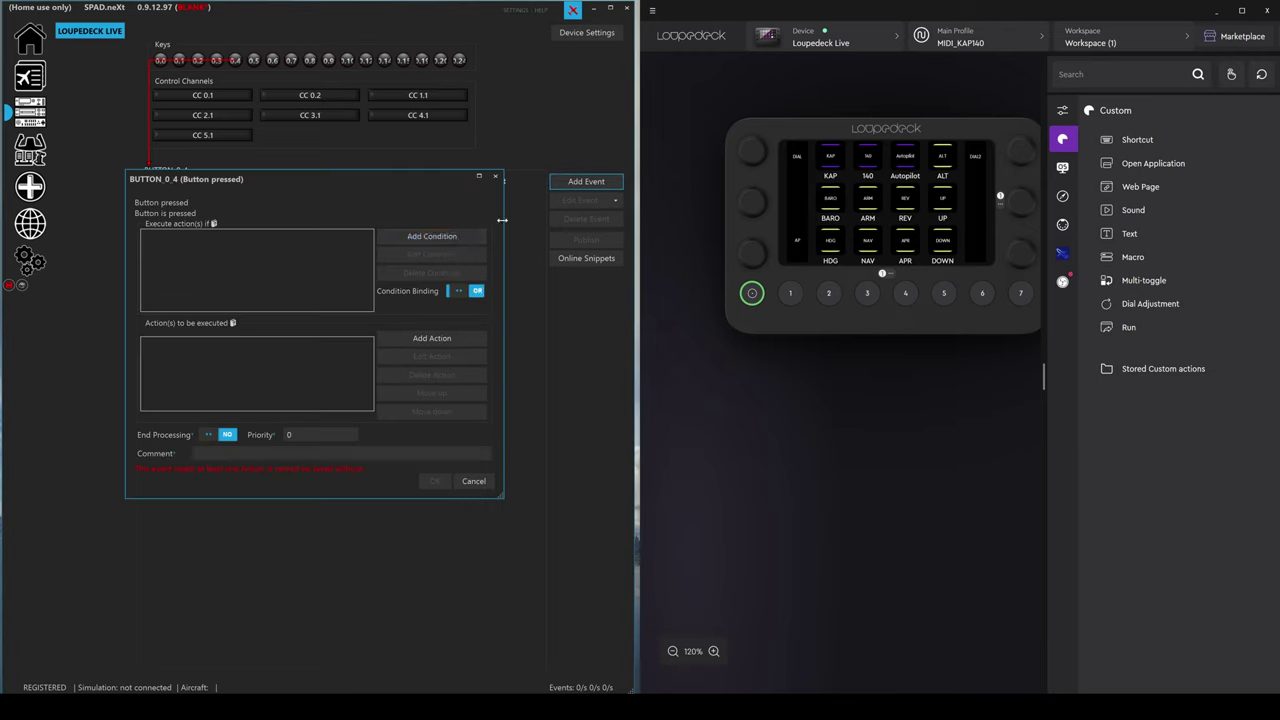
click(431, 339)
click(425, 366)
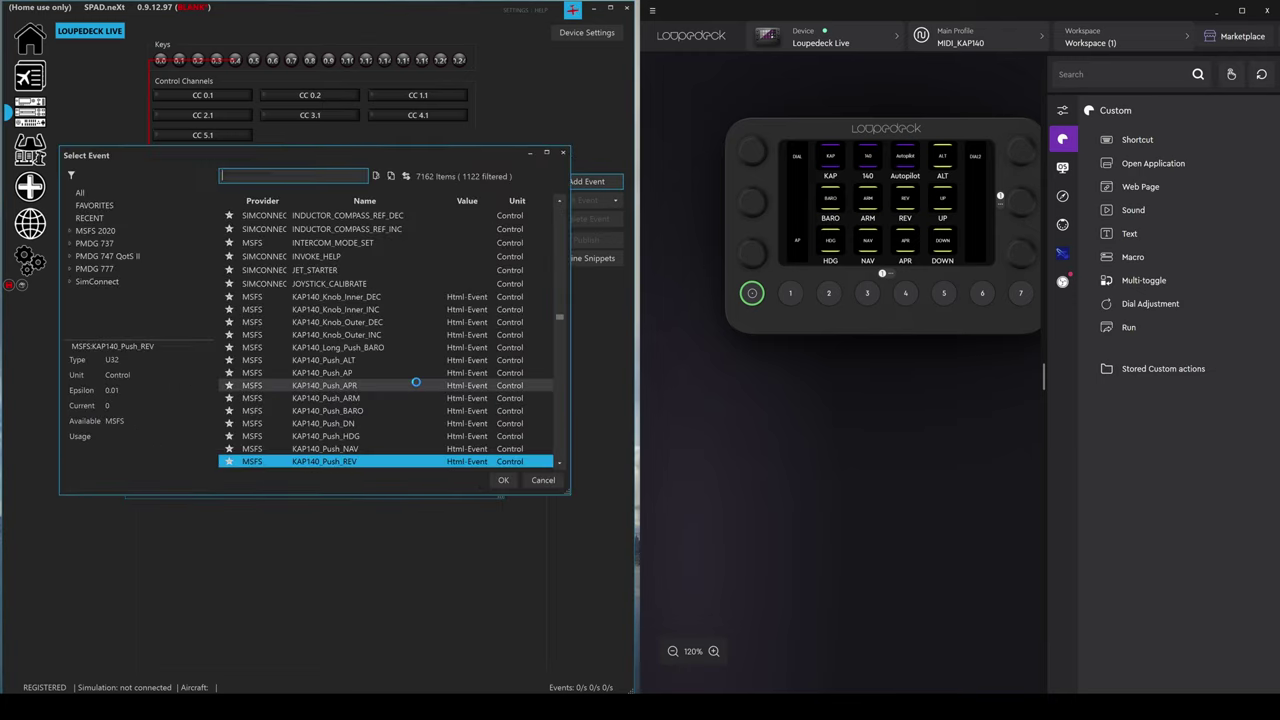
scroll(417, 389, down, 1)
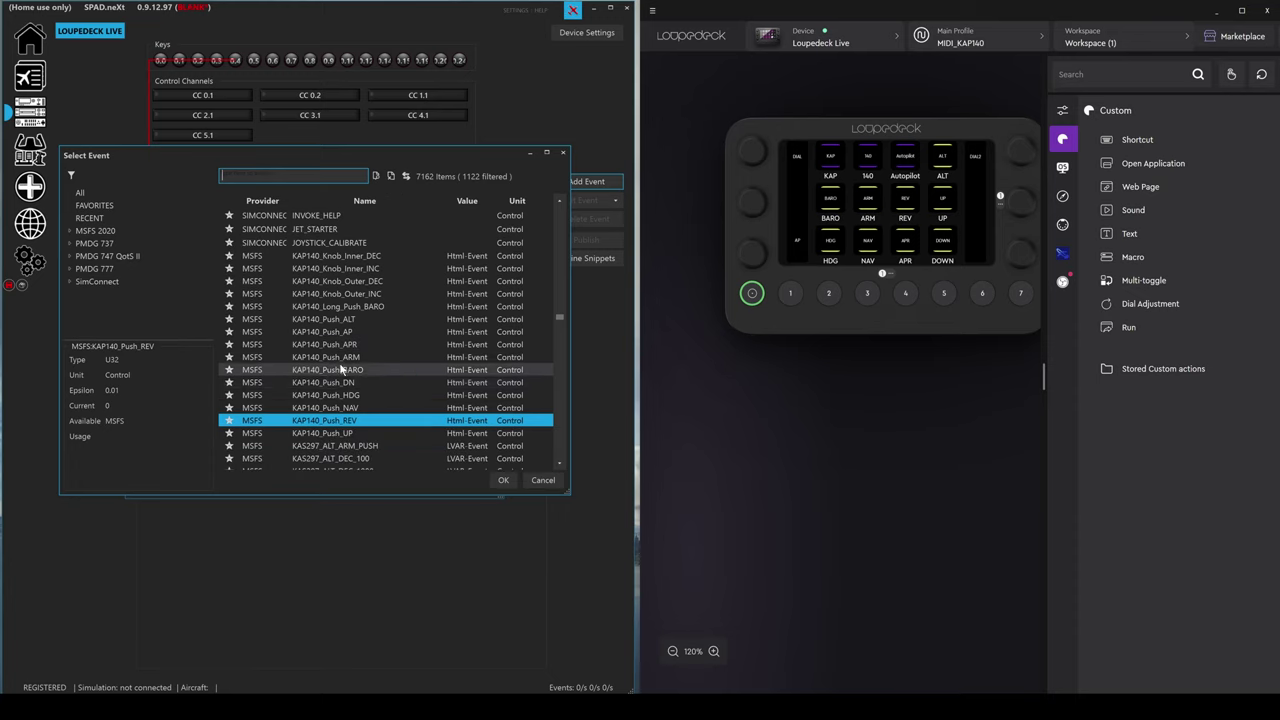
click(340, 320)
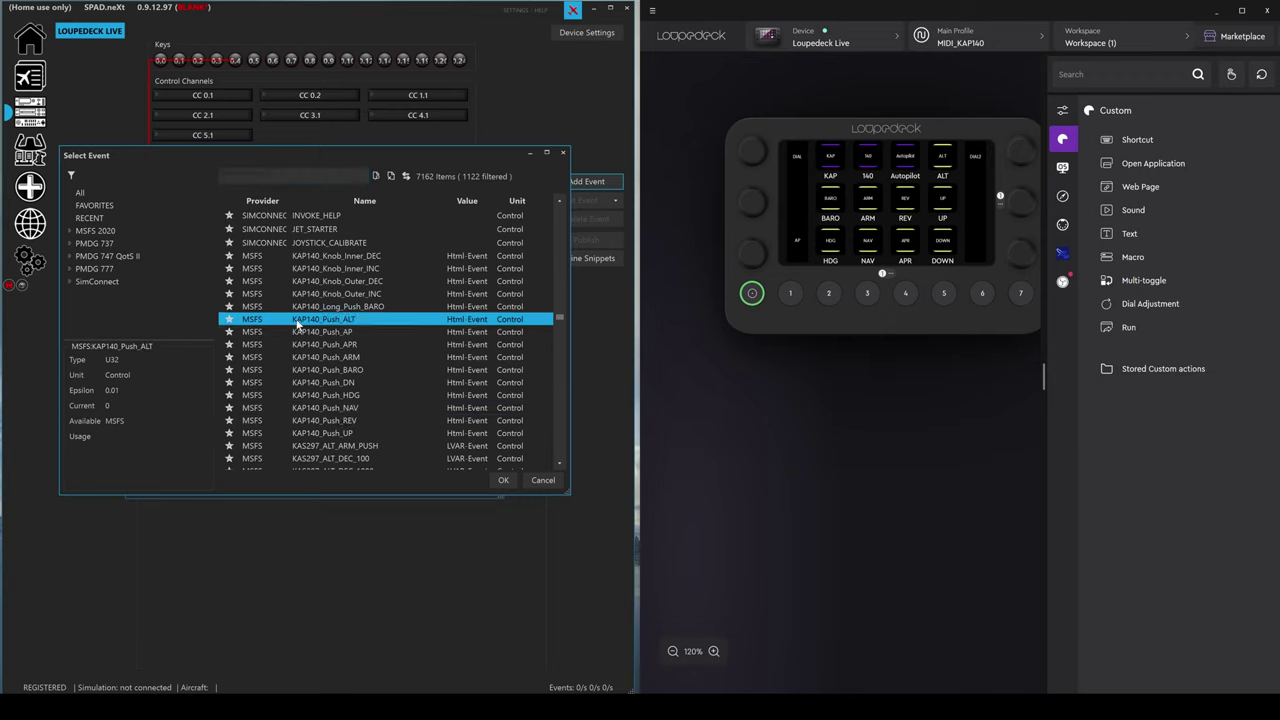
click(501, 479)
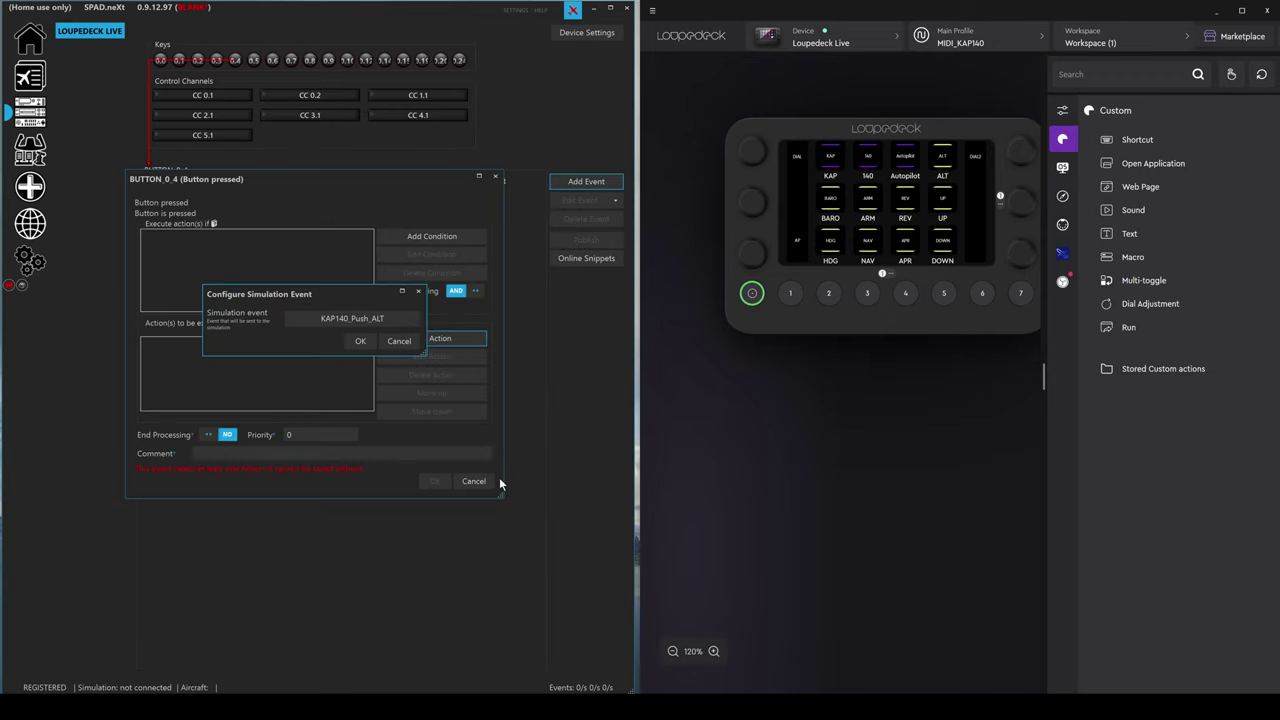
click(360, 340)
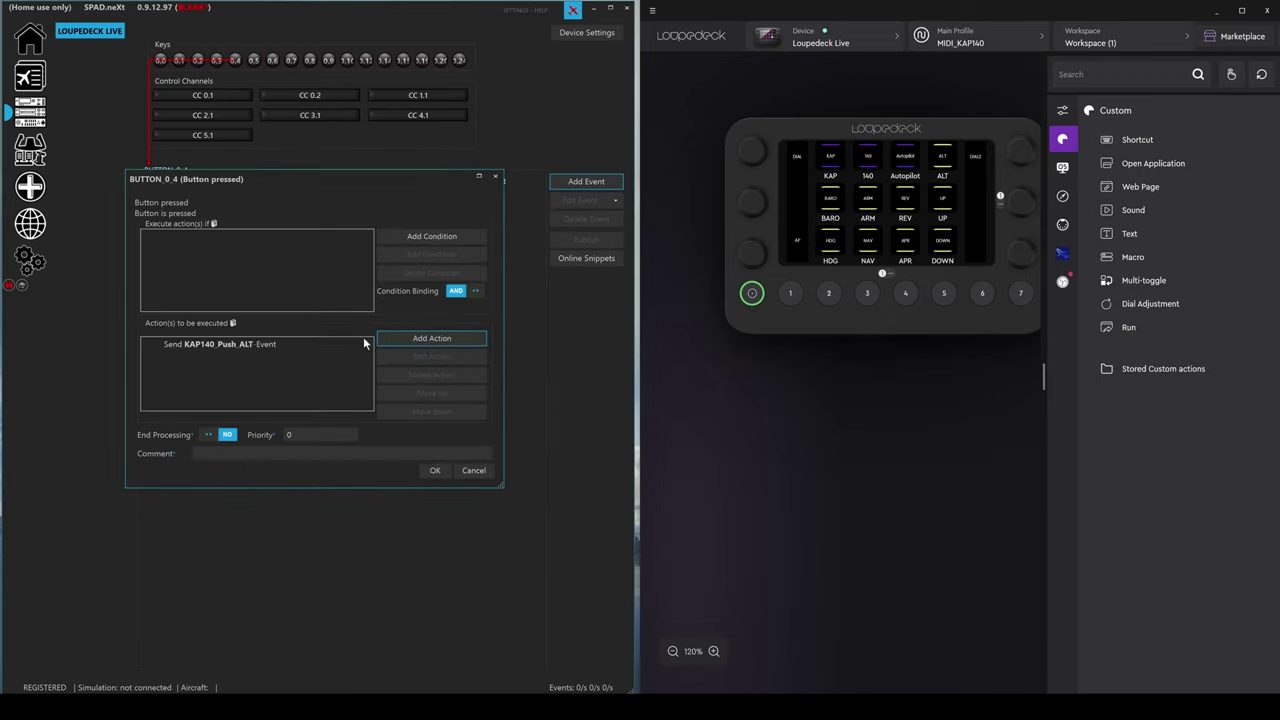
click(432, 471)
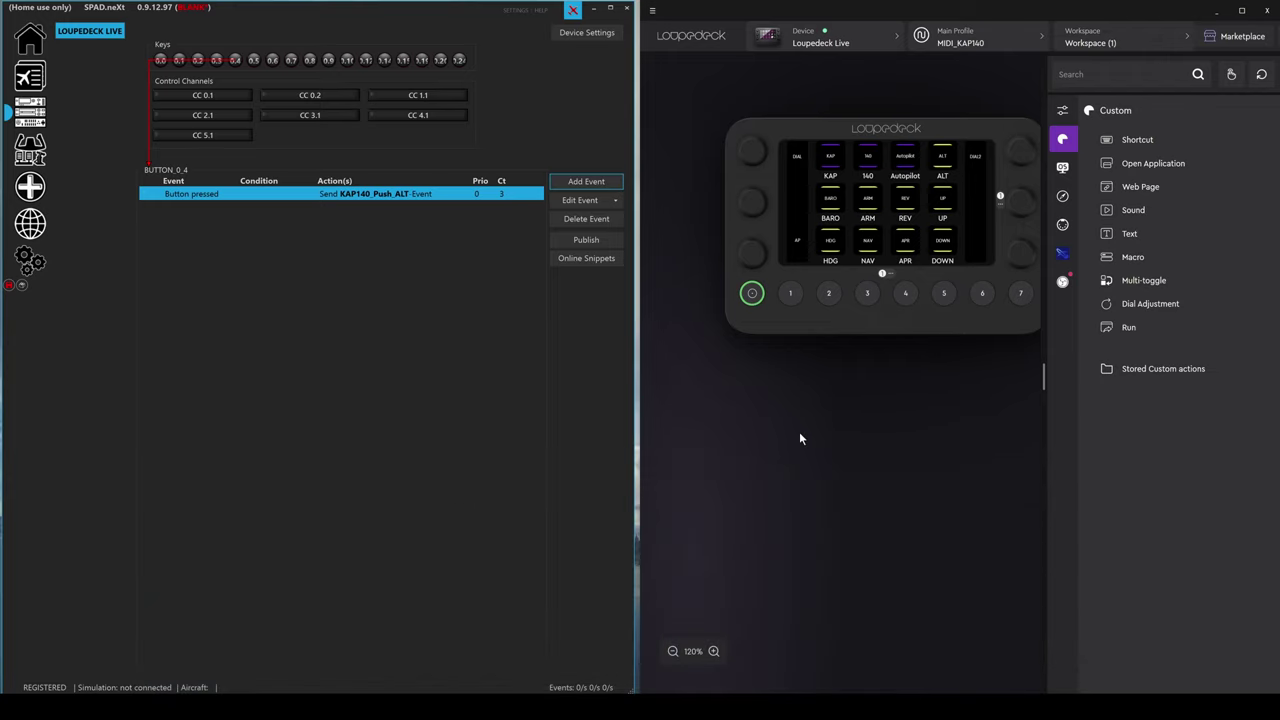
Give key 0.5 a Button pressed event that sends KAP140_Push_UP and save it
click(253, 60)
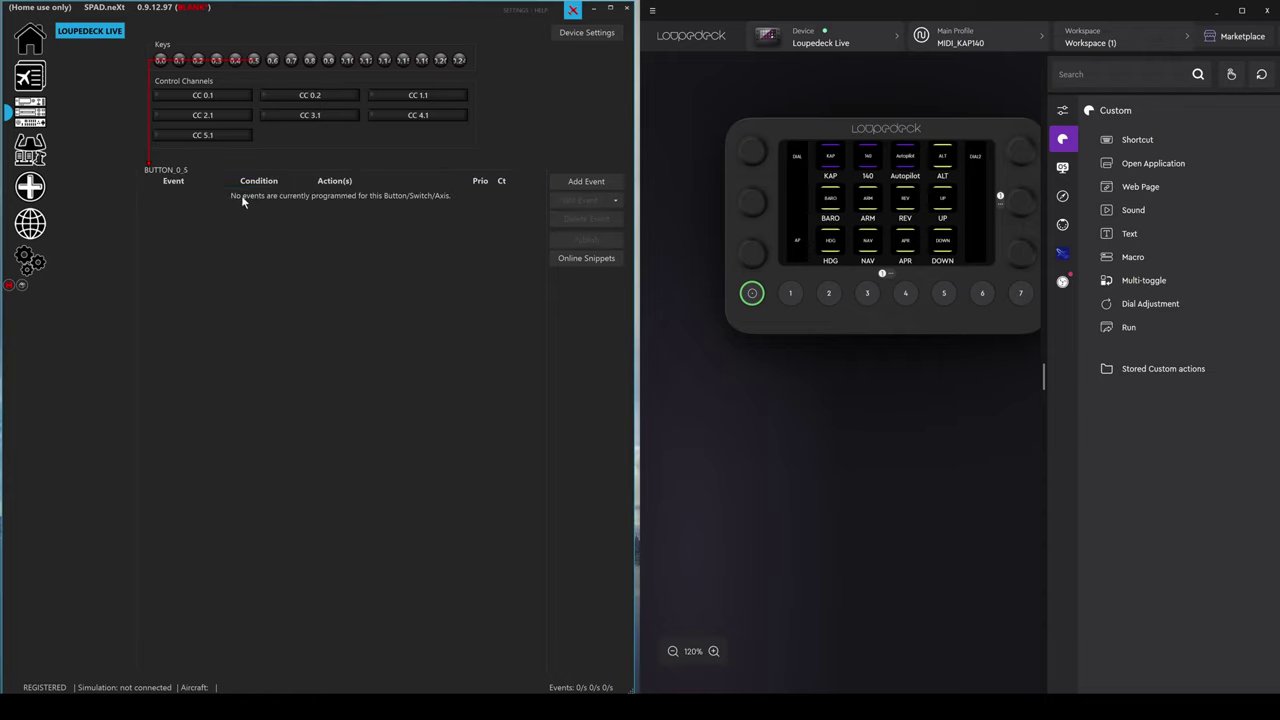
click(585, 183)
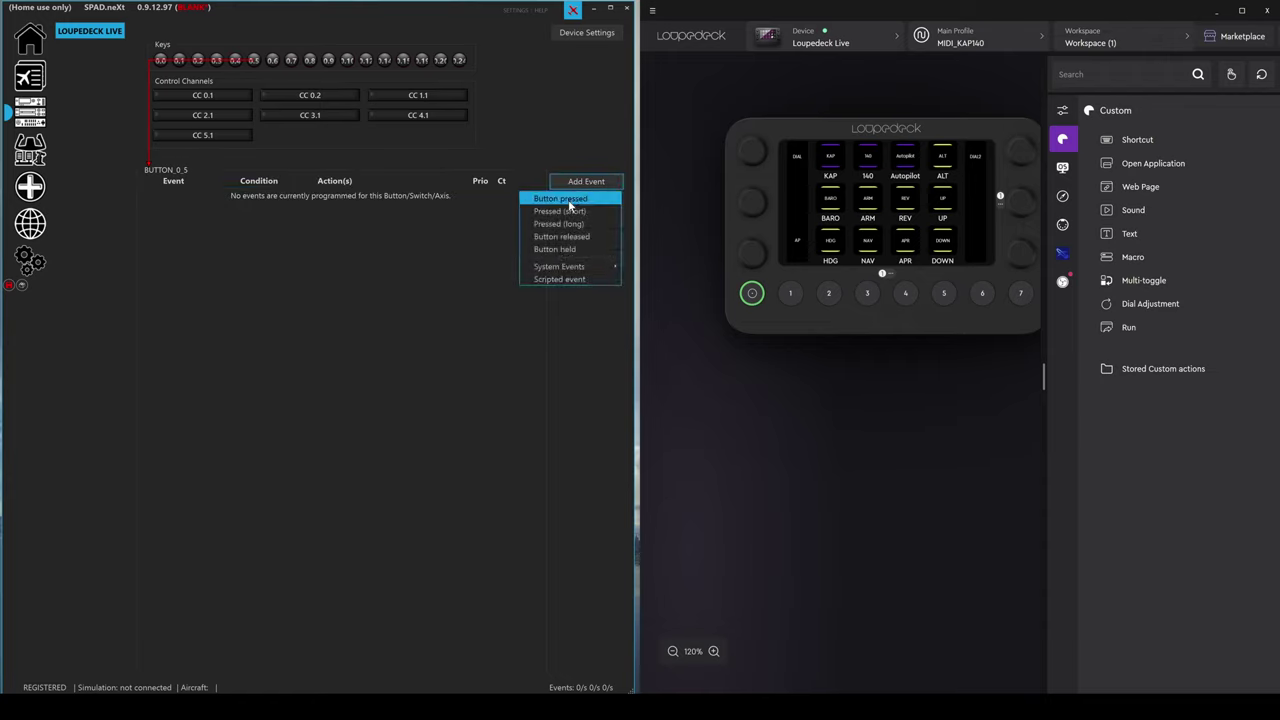
click(565, 199)
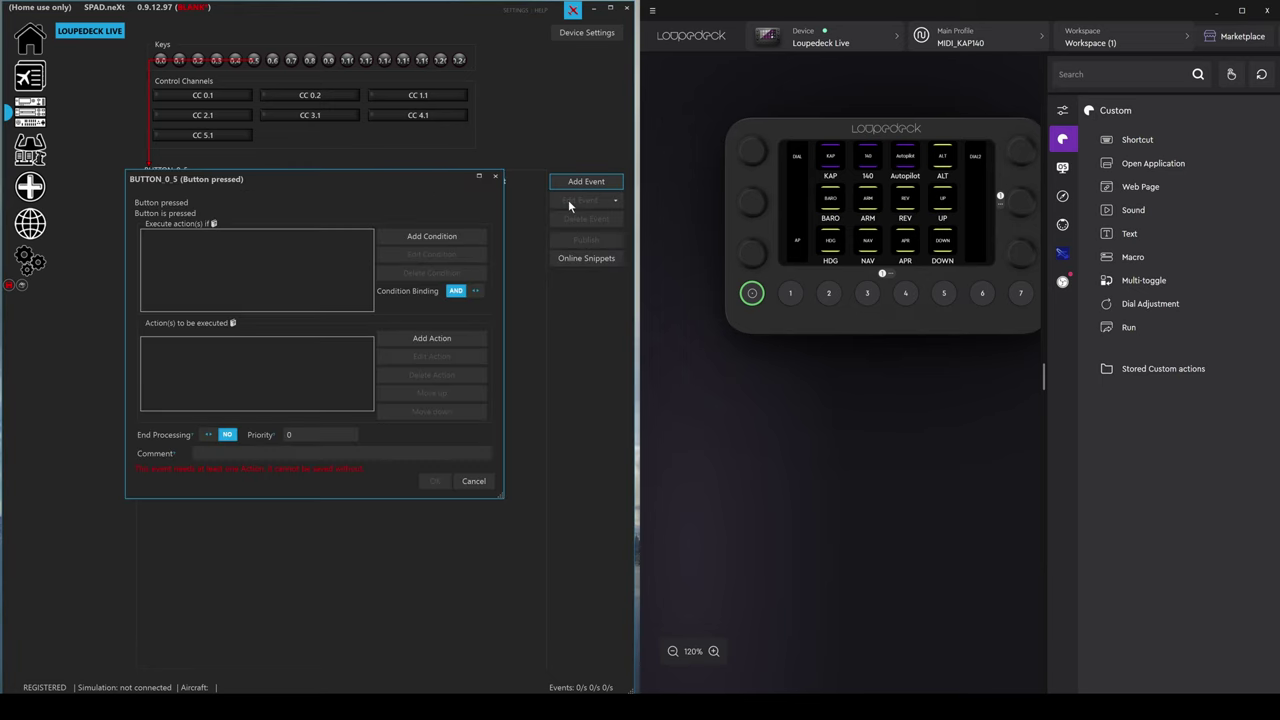
click(415, 338)
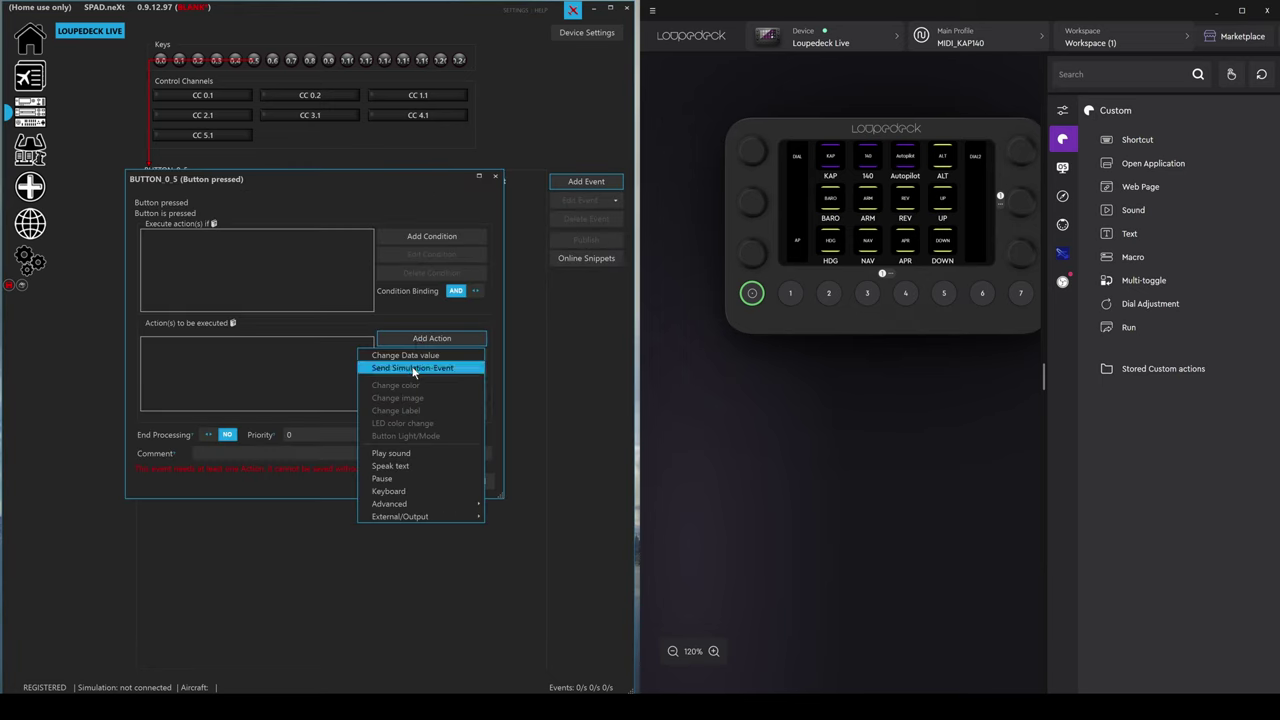
click(412, 368)
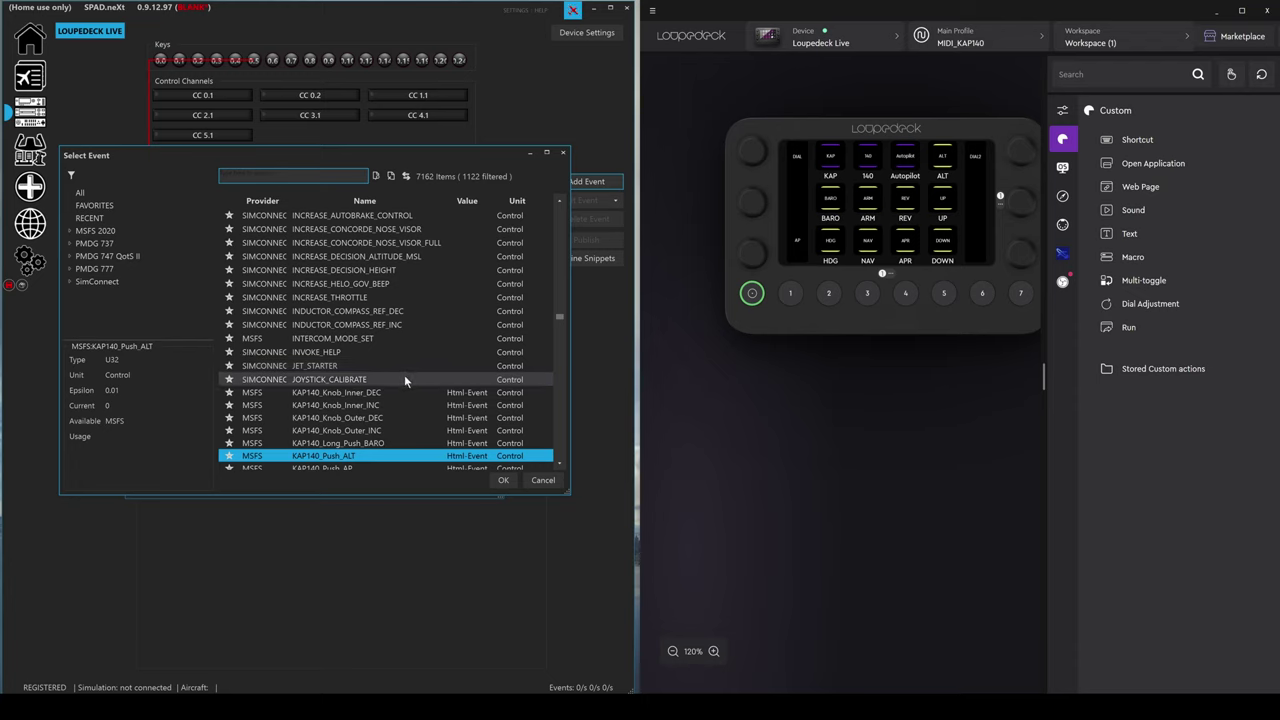
scroll(404, 374, down, 2)
scroll(405, 380, down, 1)
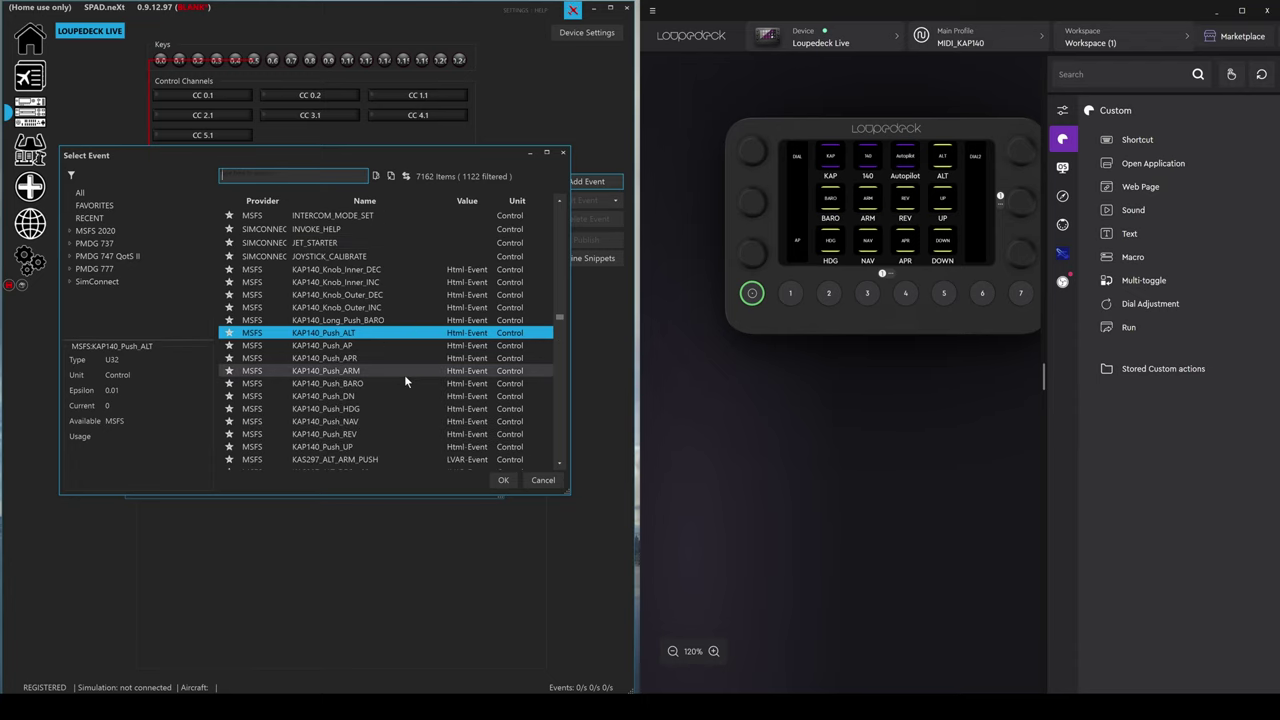
click(377, 448)
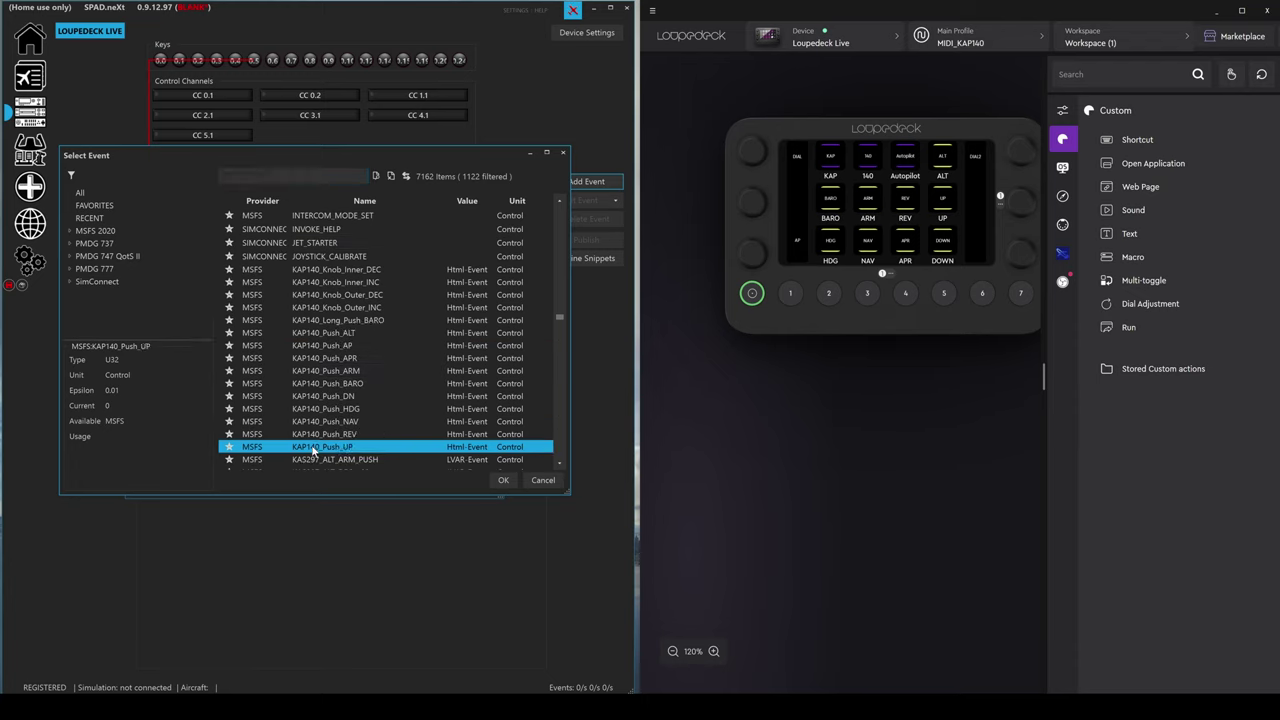
click(503, 481)
click(362, 341)
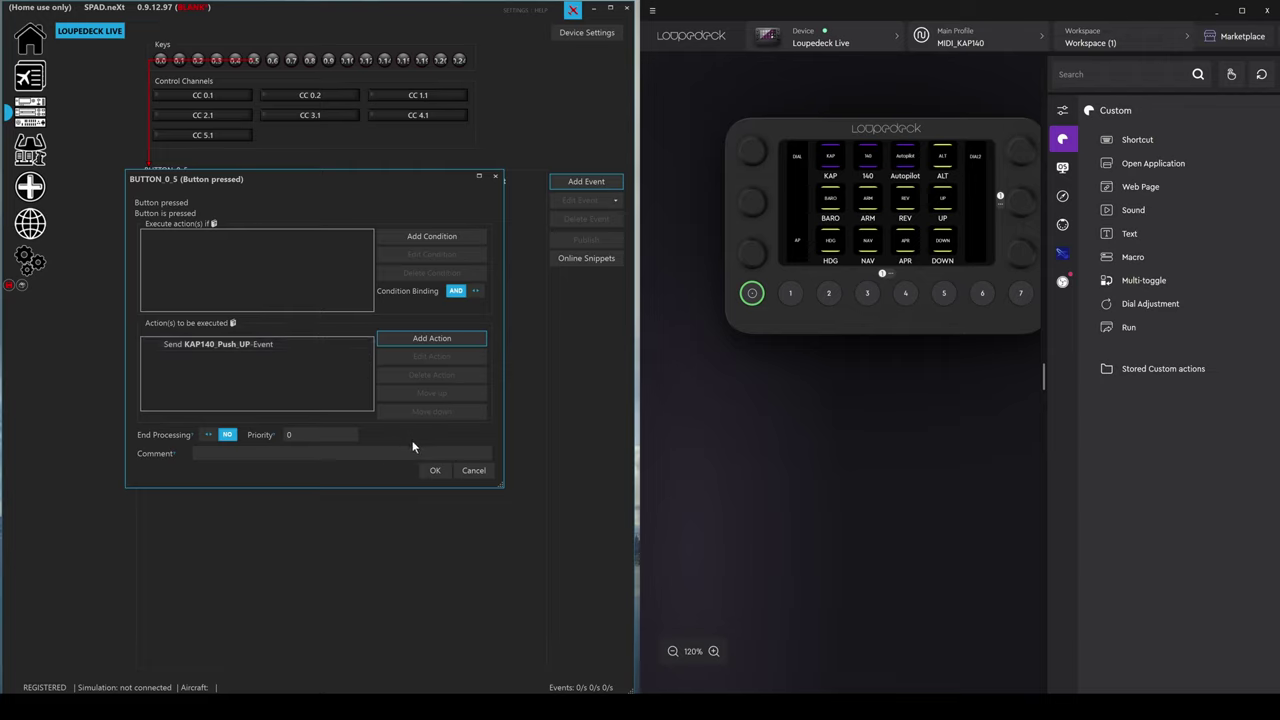
click(432, 471)
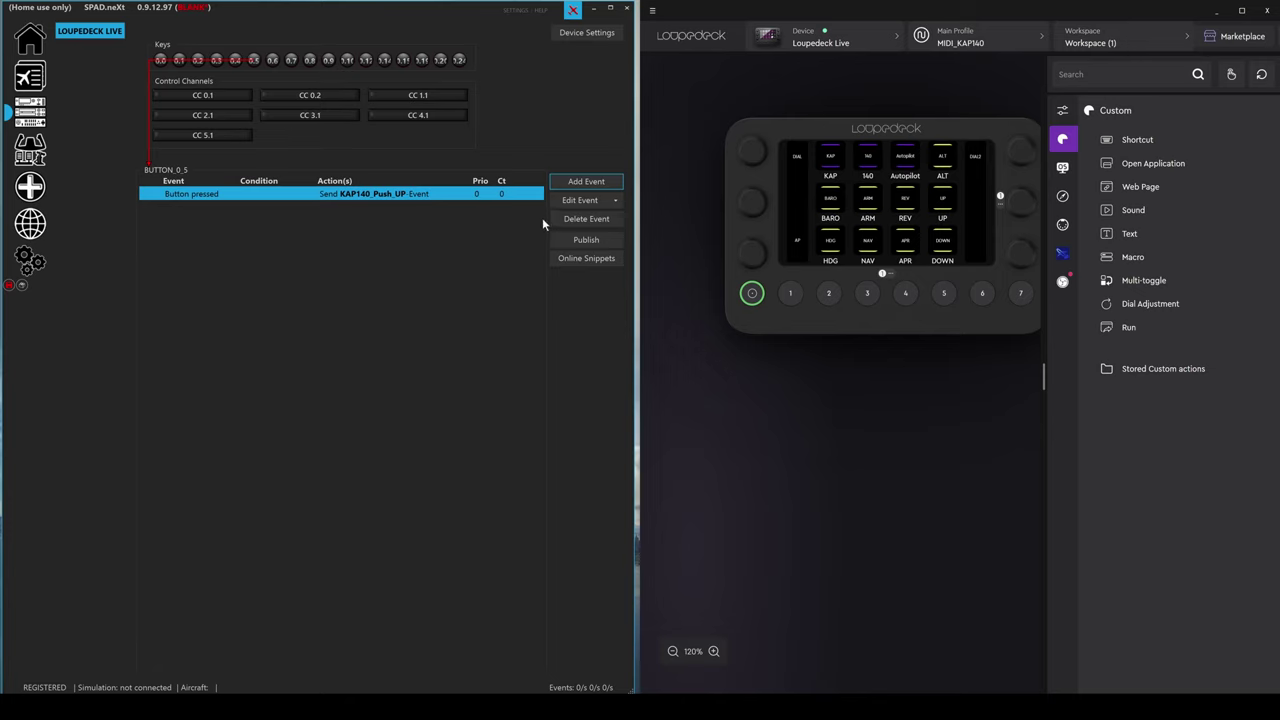
Reopen button 0_5's press event, add another Send Simulation Event action, and filter events by 'AP'
click(587, 200)
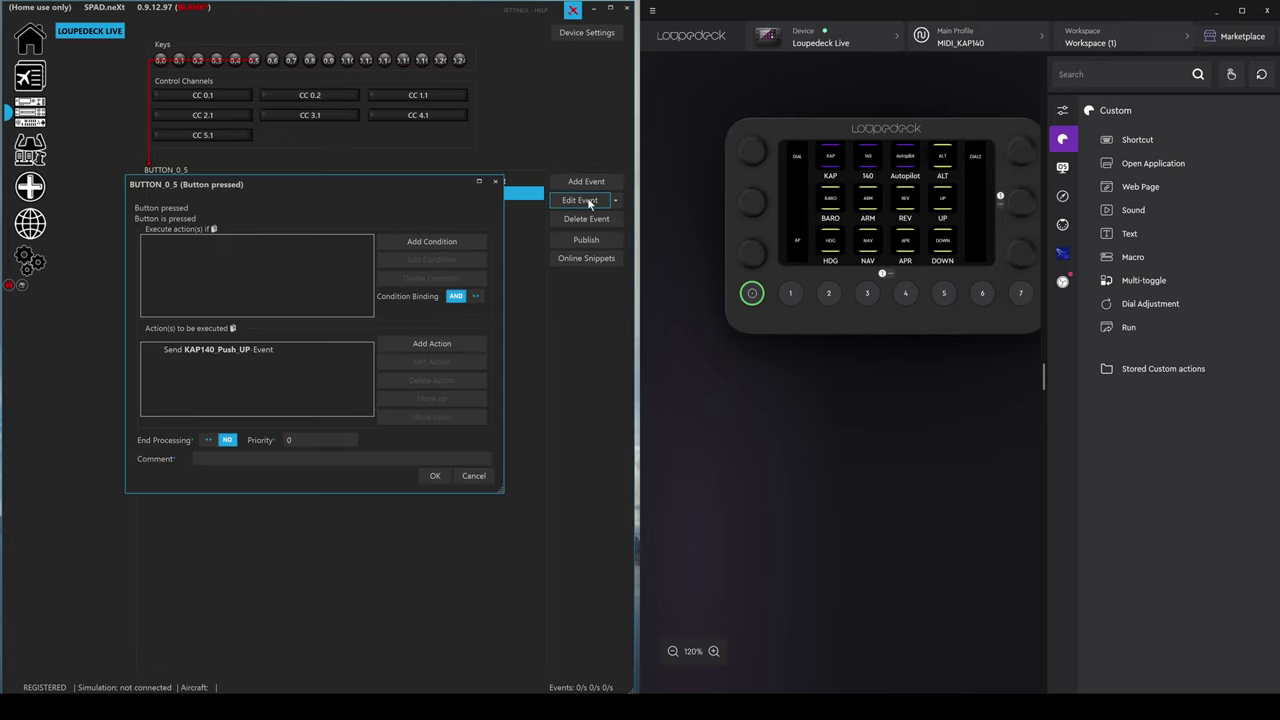
click(432, 344)
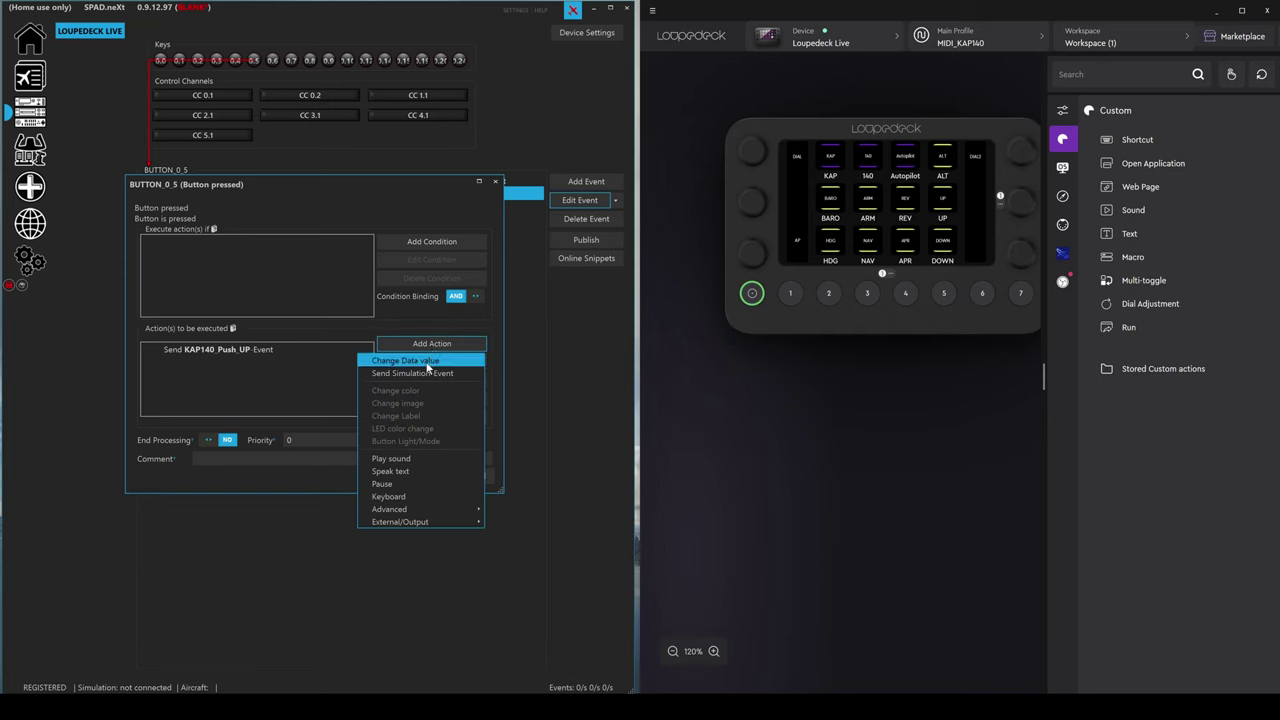
click(425, 372)
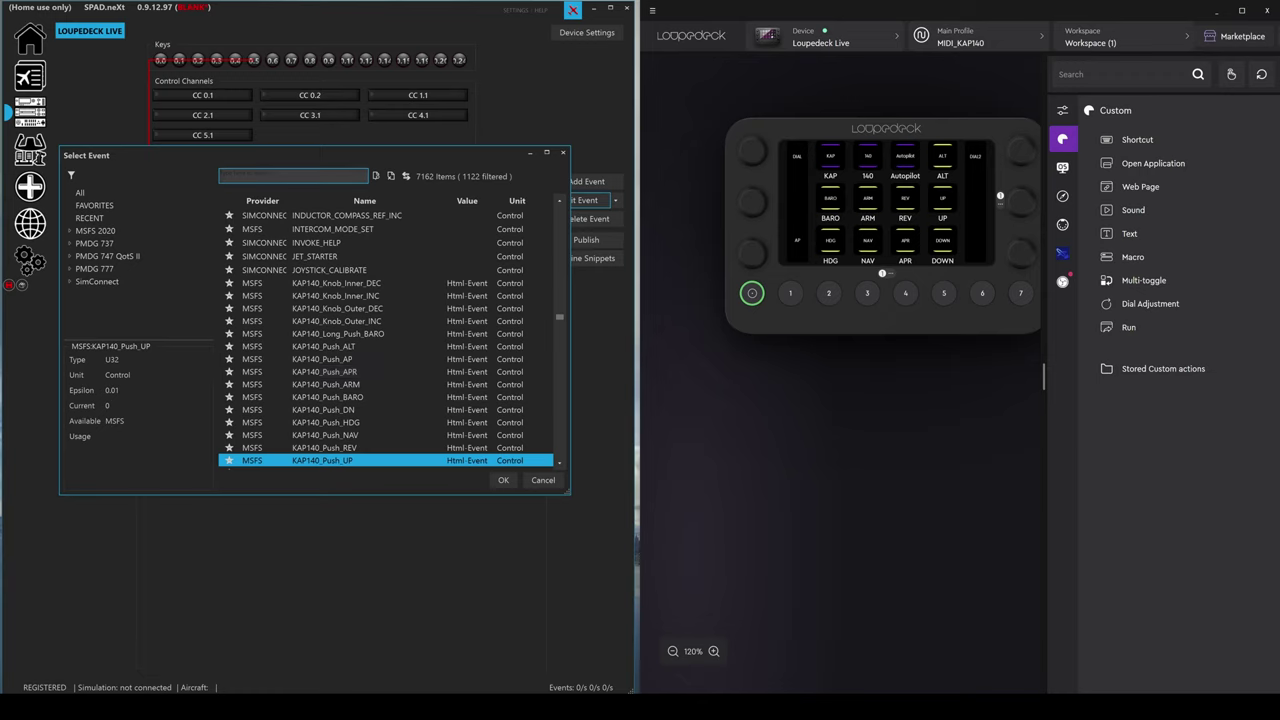
text(AP_)
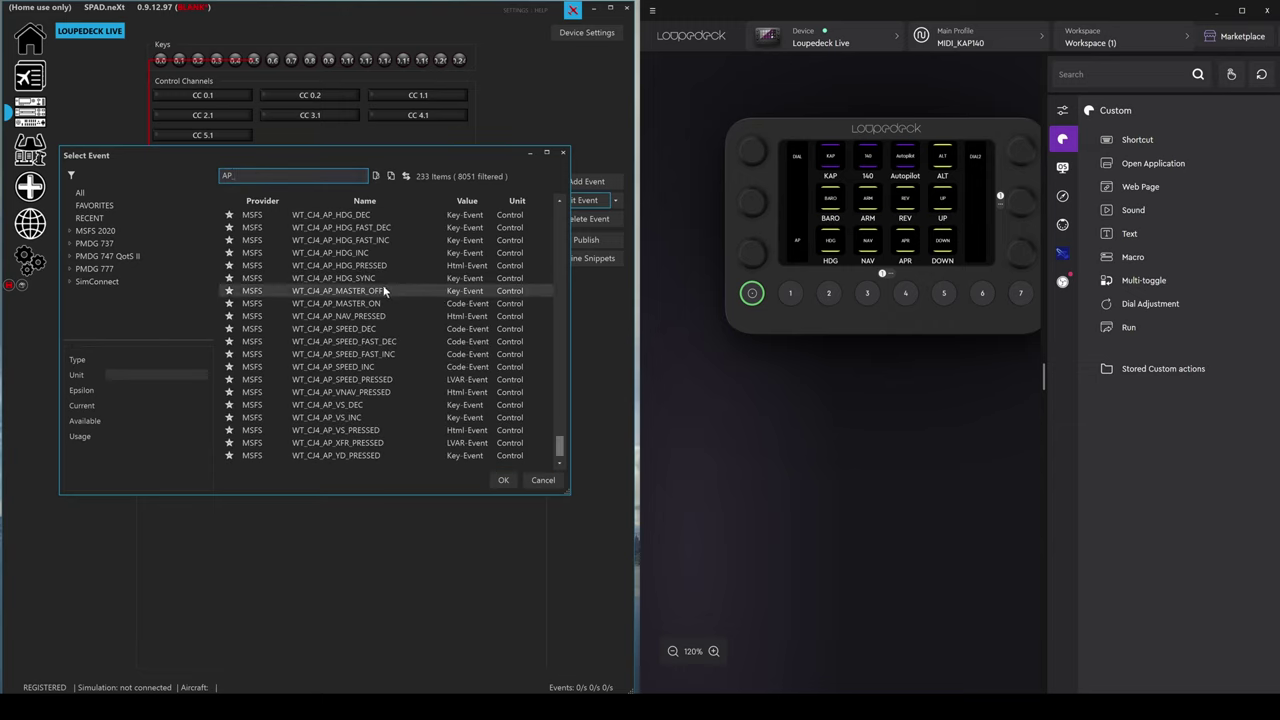
scroll(366, 293, up, 10)
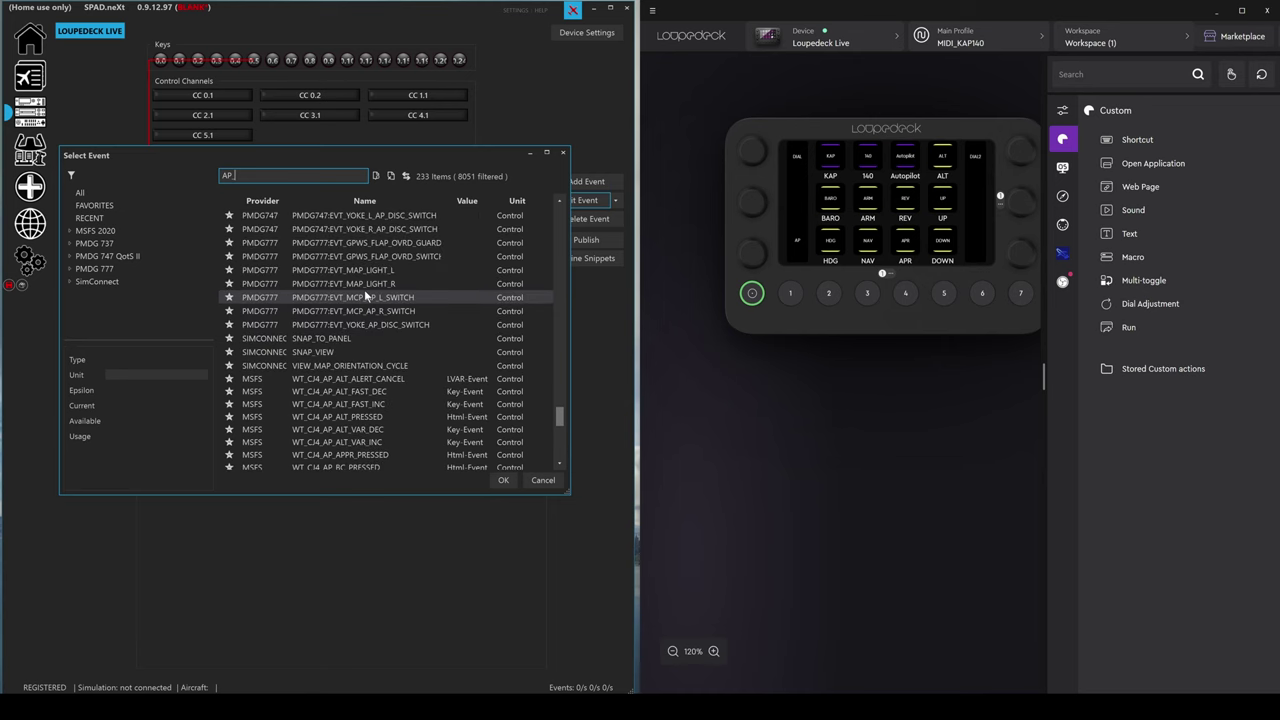
scroll(364, 289, up, 10)
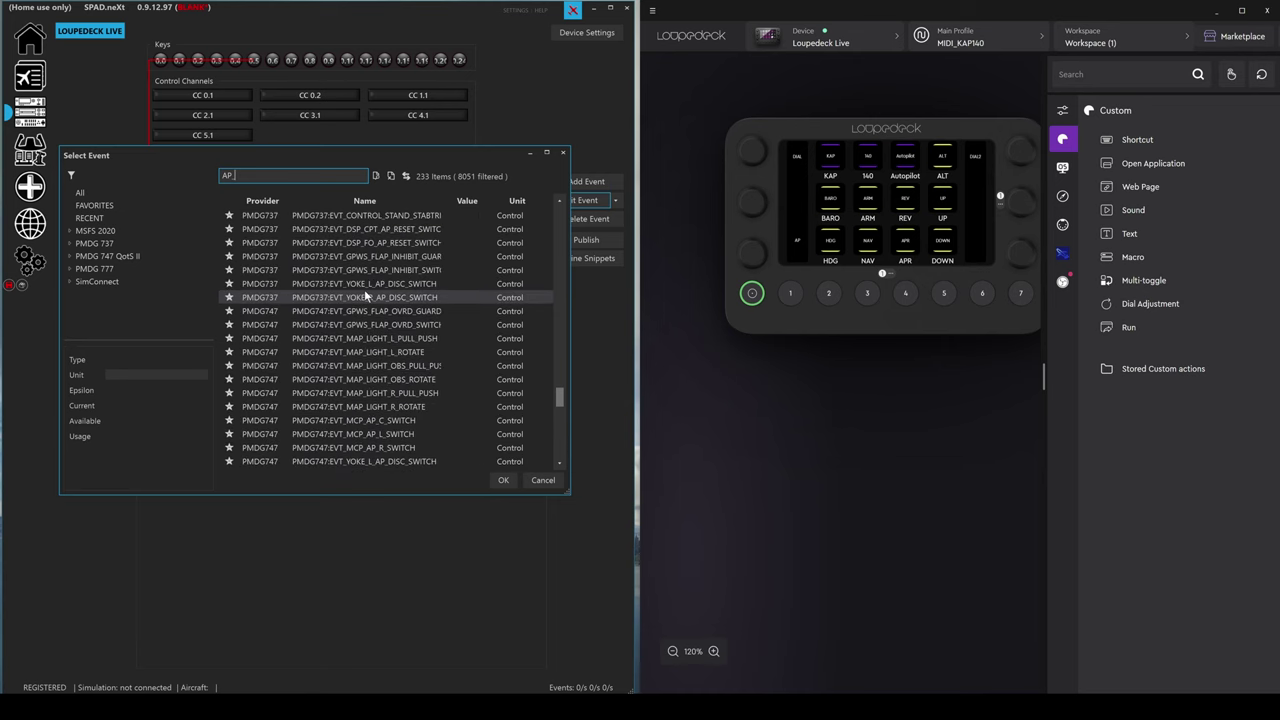
scroll(364, 289, up, 10)
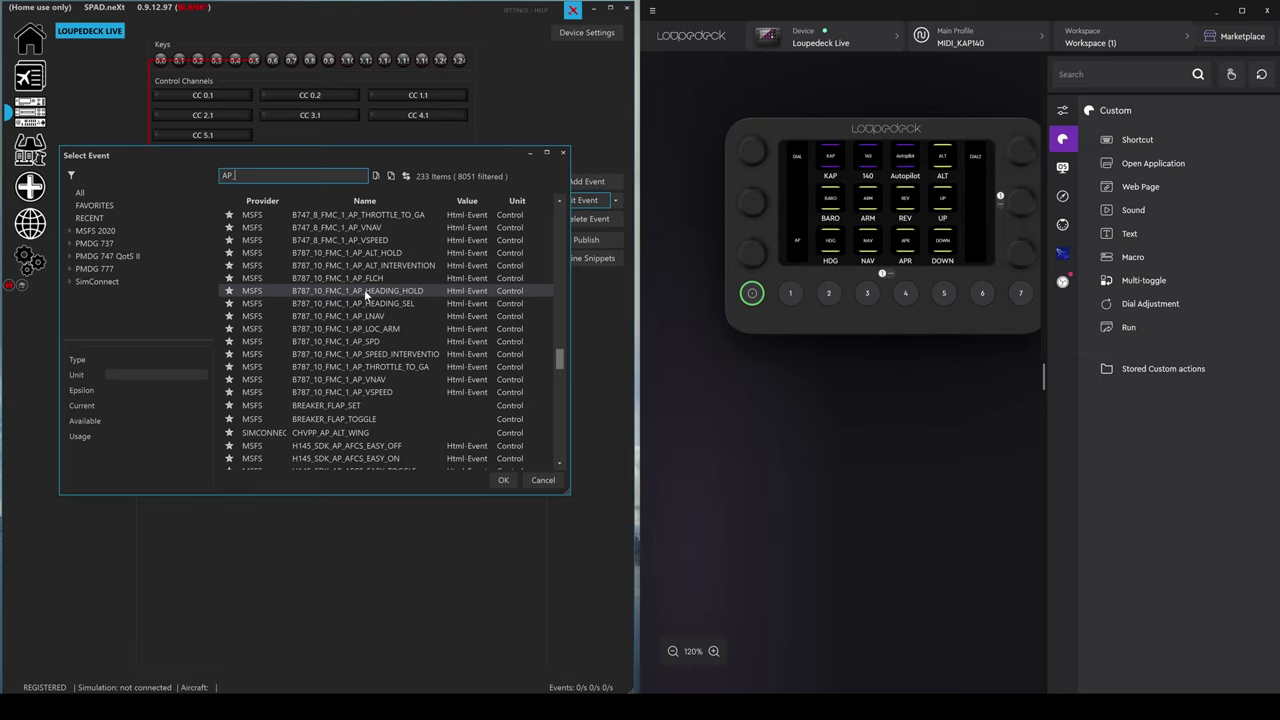
scroll(364, 289, up, 10)
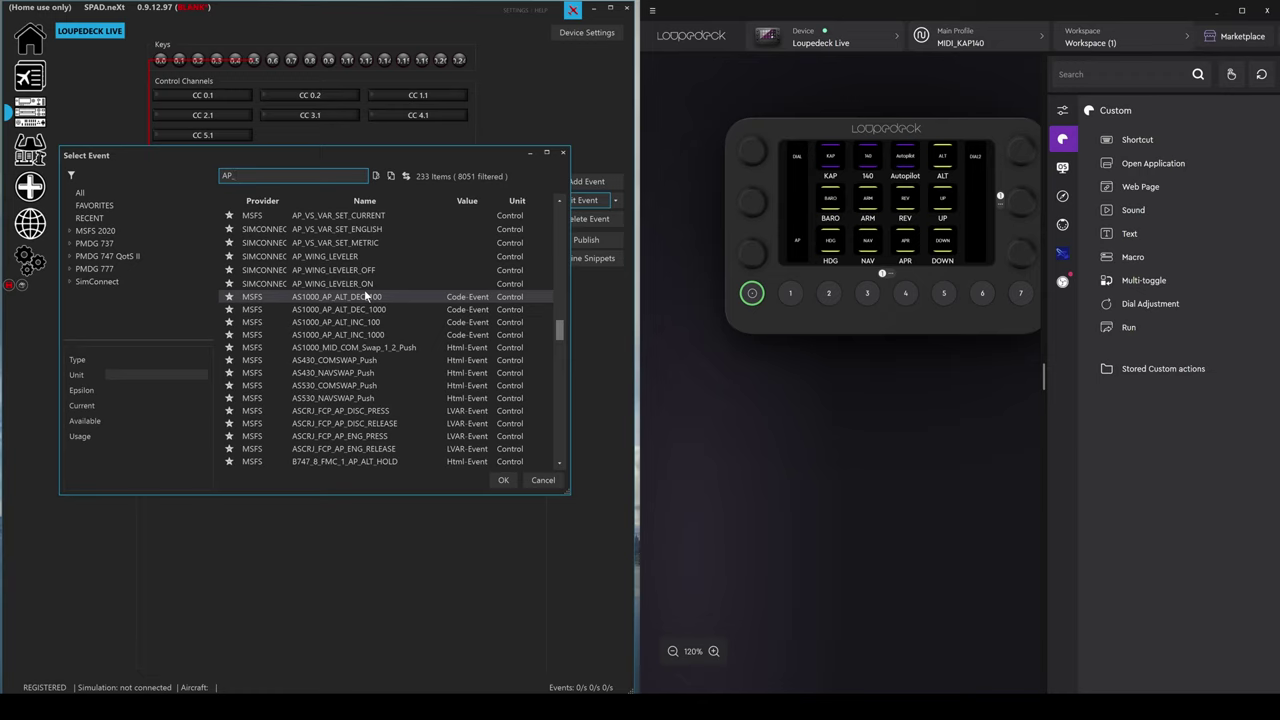
scroll(365, 293, up, 2)
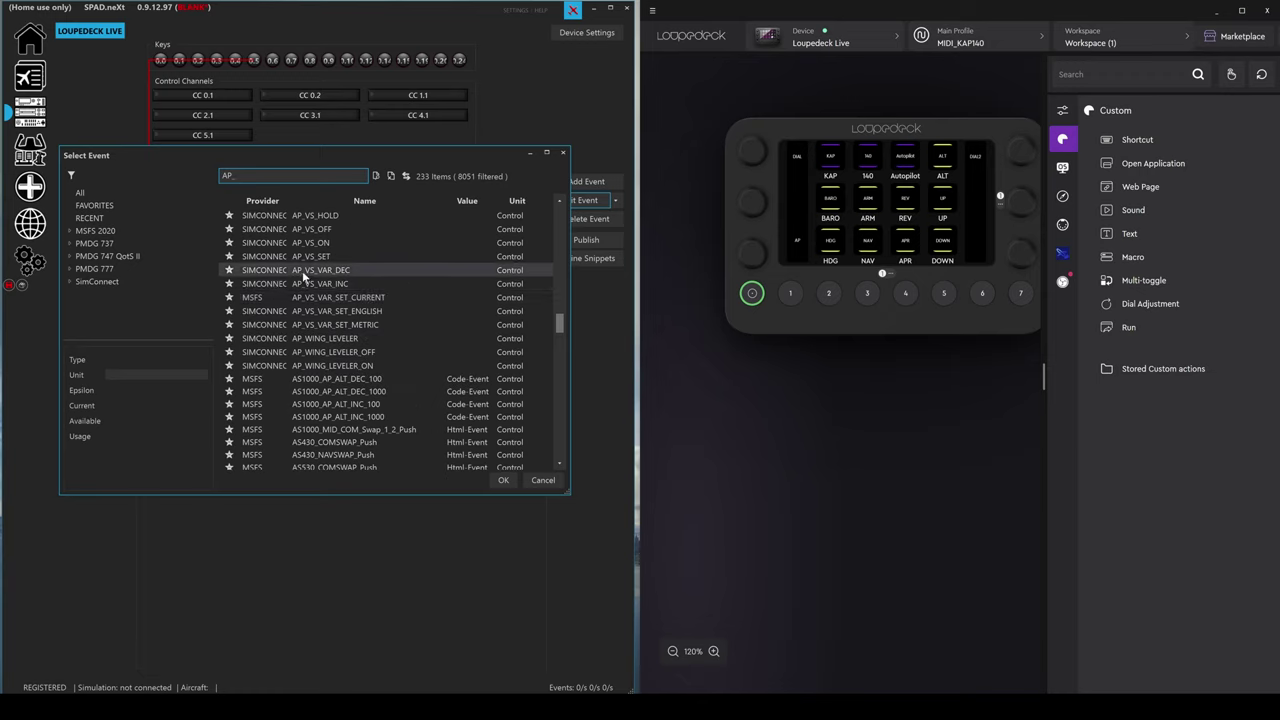
Choose AP_VS_ON as the second action after KAP140_Push_UP and save the press event
click(311, 246)
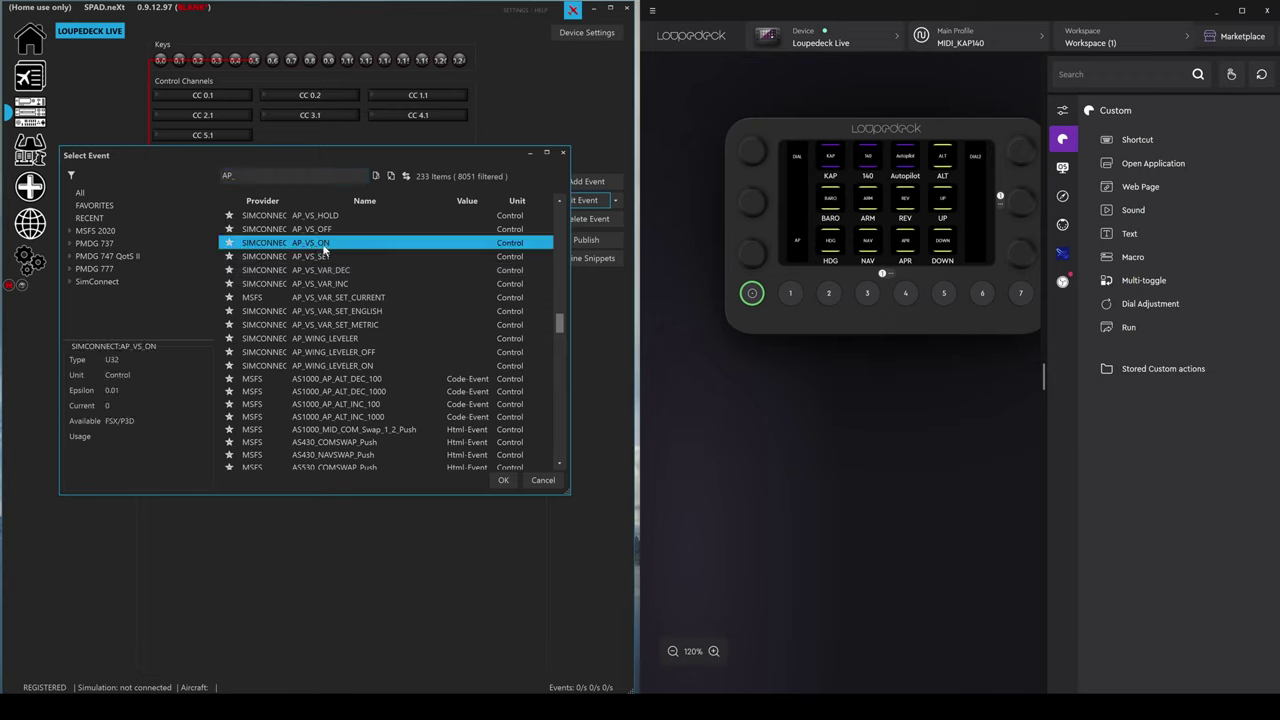
click(502, 480)
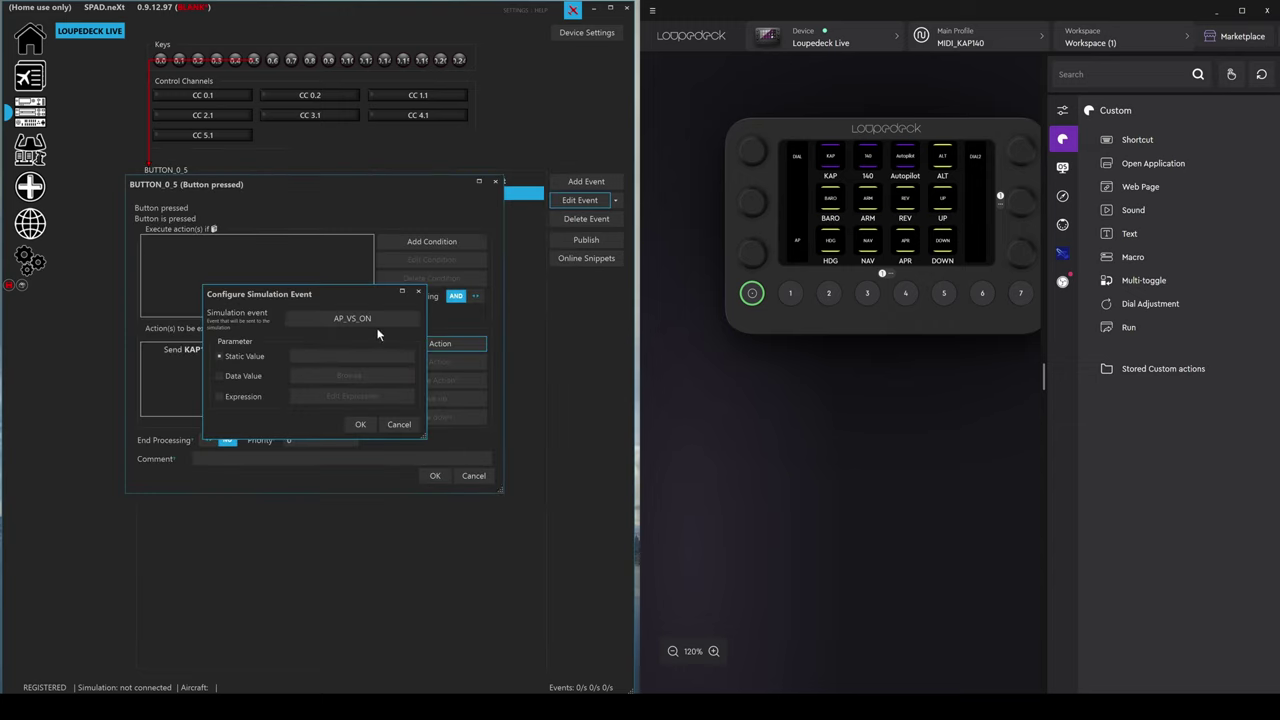
click(360, 425)
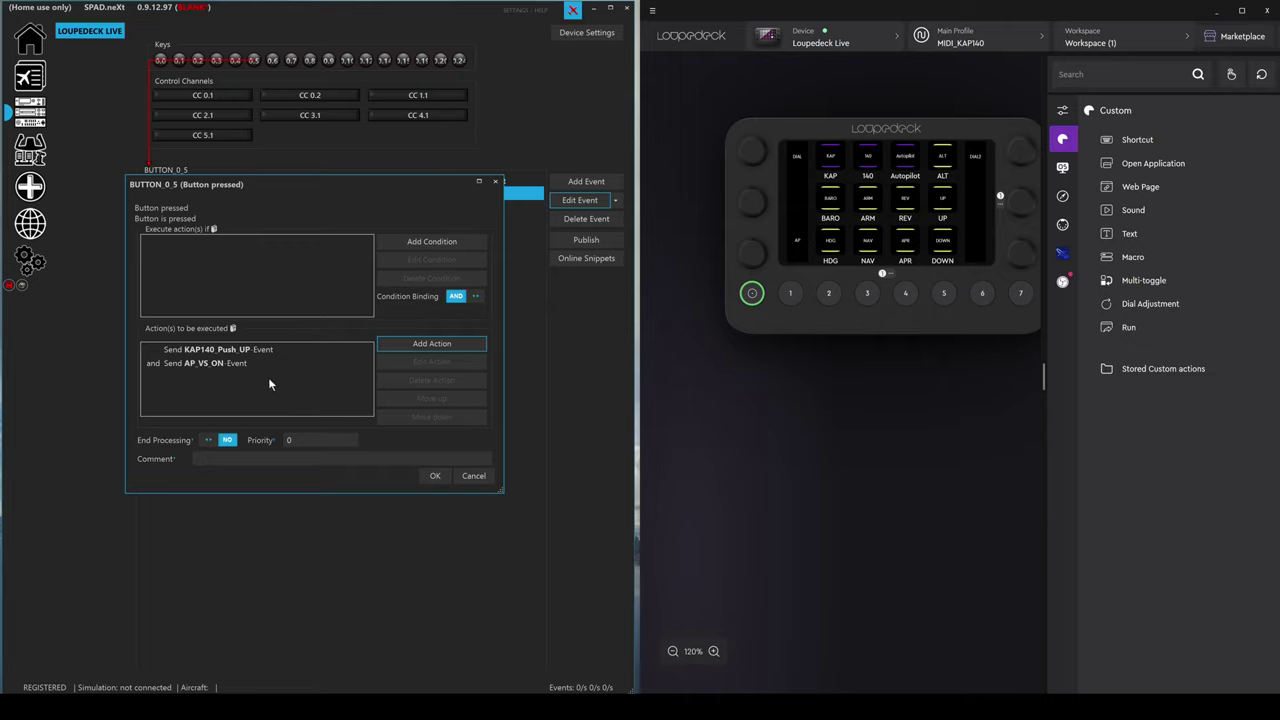
click(431, 477)
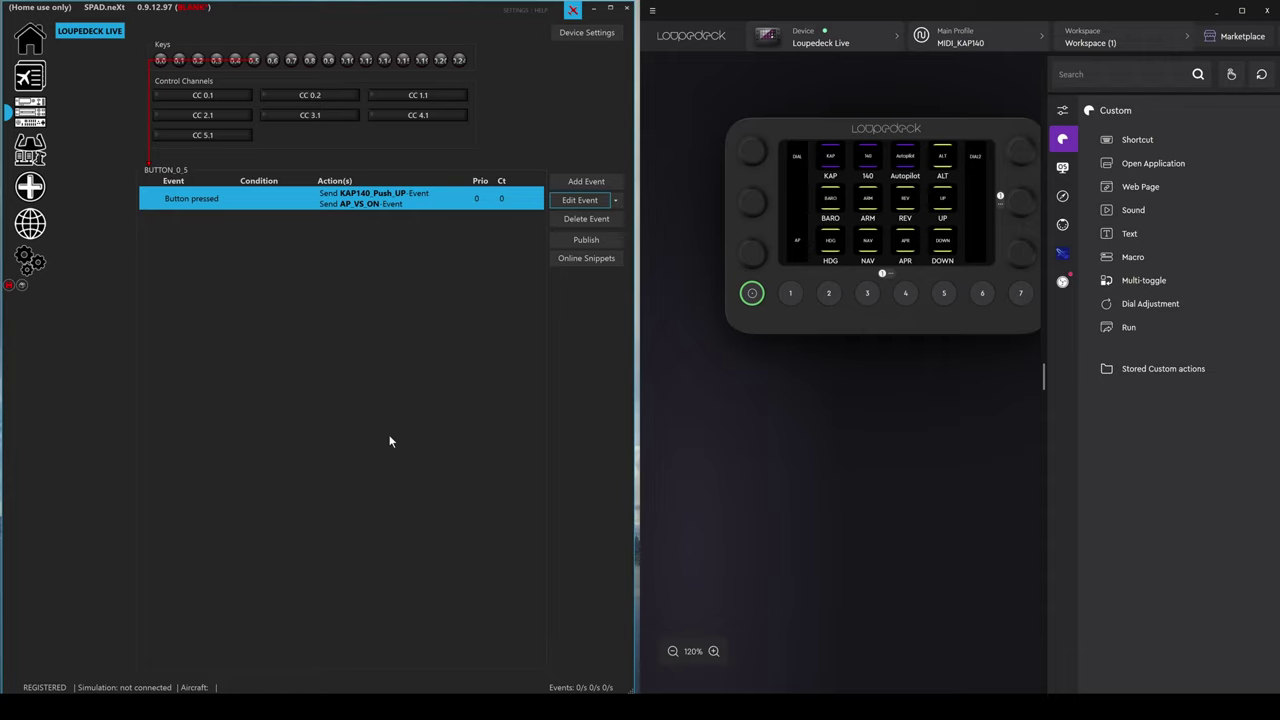
Give button 0_15 a Button pressed event sending KAP140_Push_DN, found by searching 'kap140'
click(402, 60)
click(582, 182)
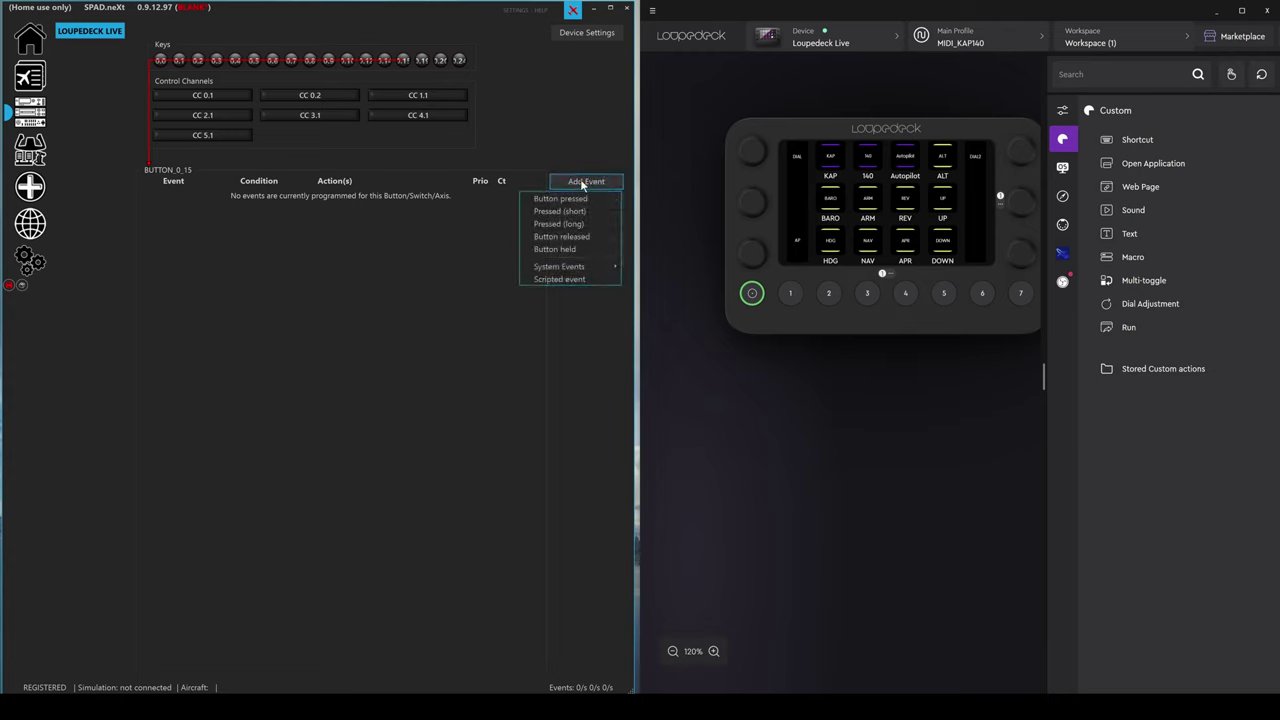
click(560, 198)
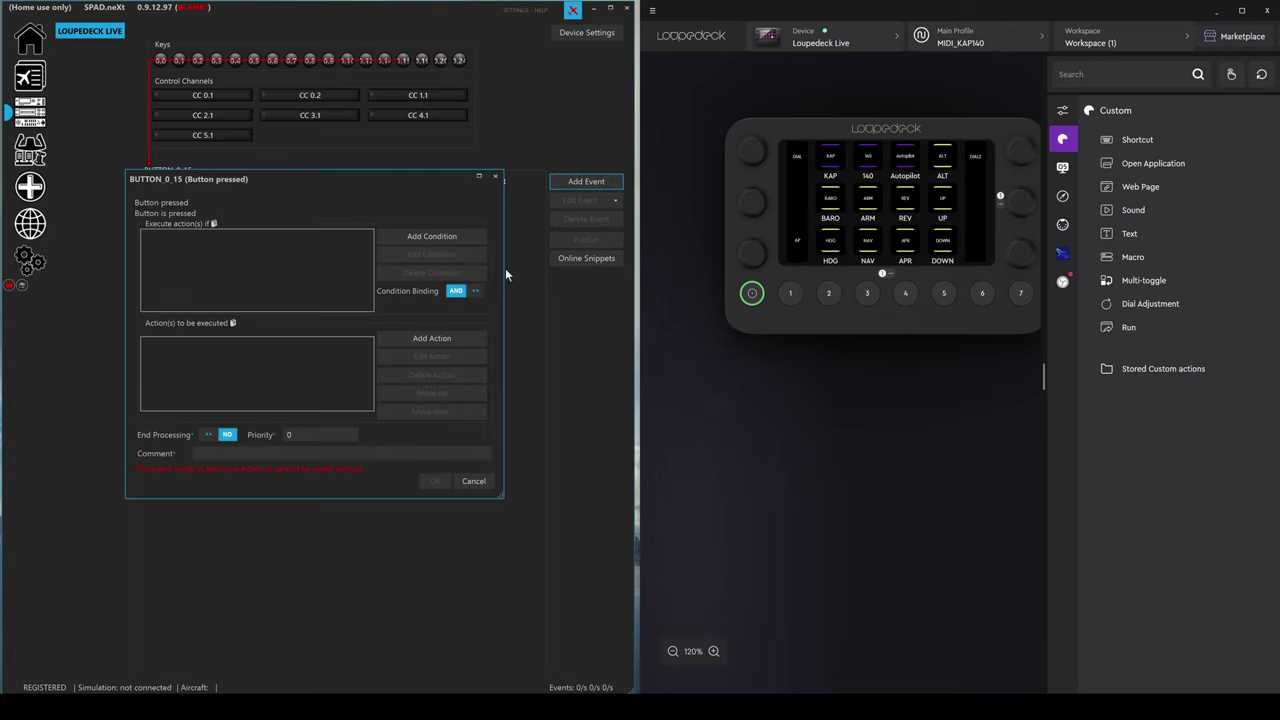
click(455, 339)
click(395, 368)
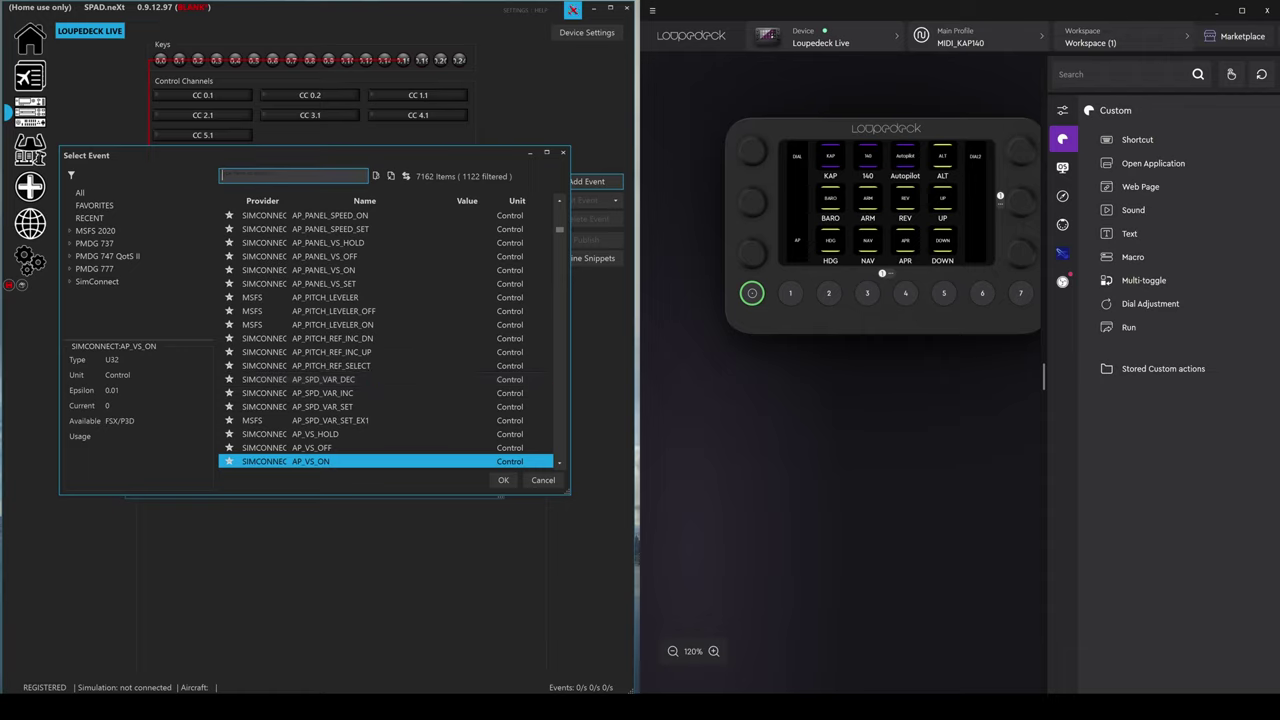
text(kap140)
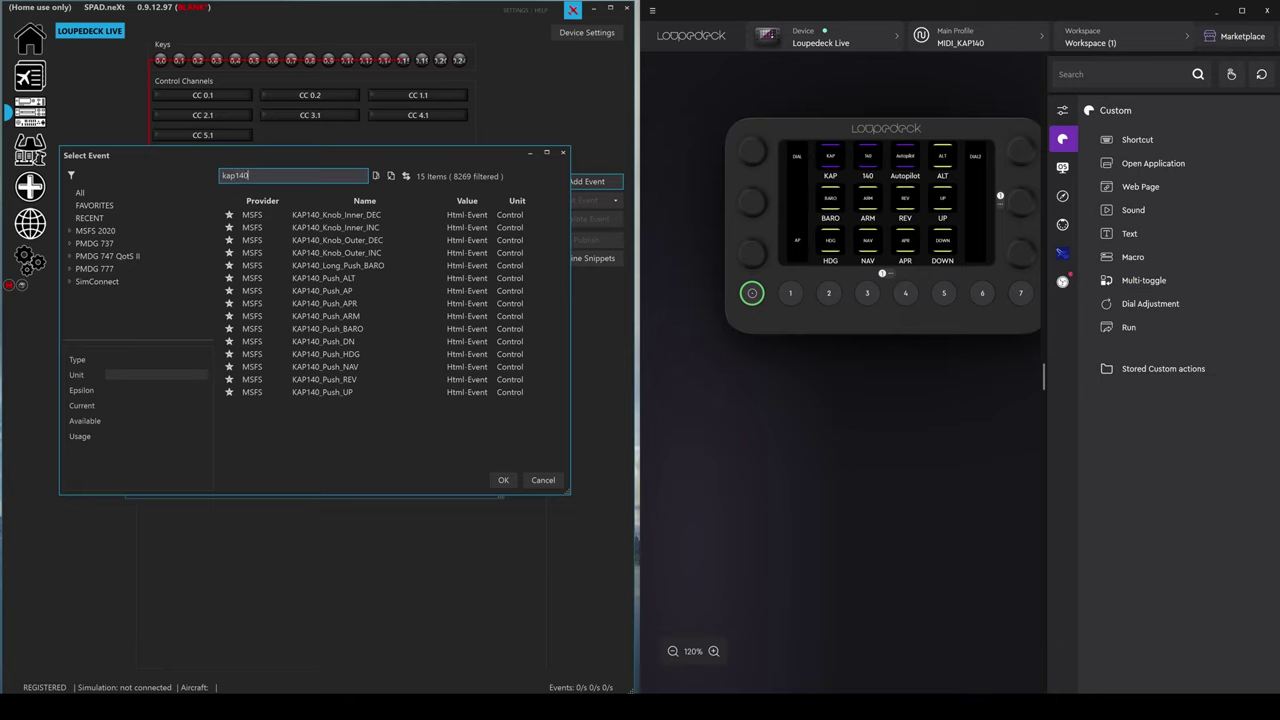
click(340, 341)
click(503, 480)
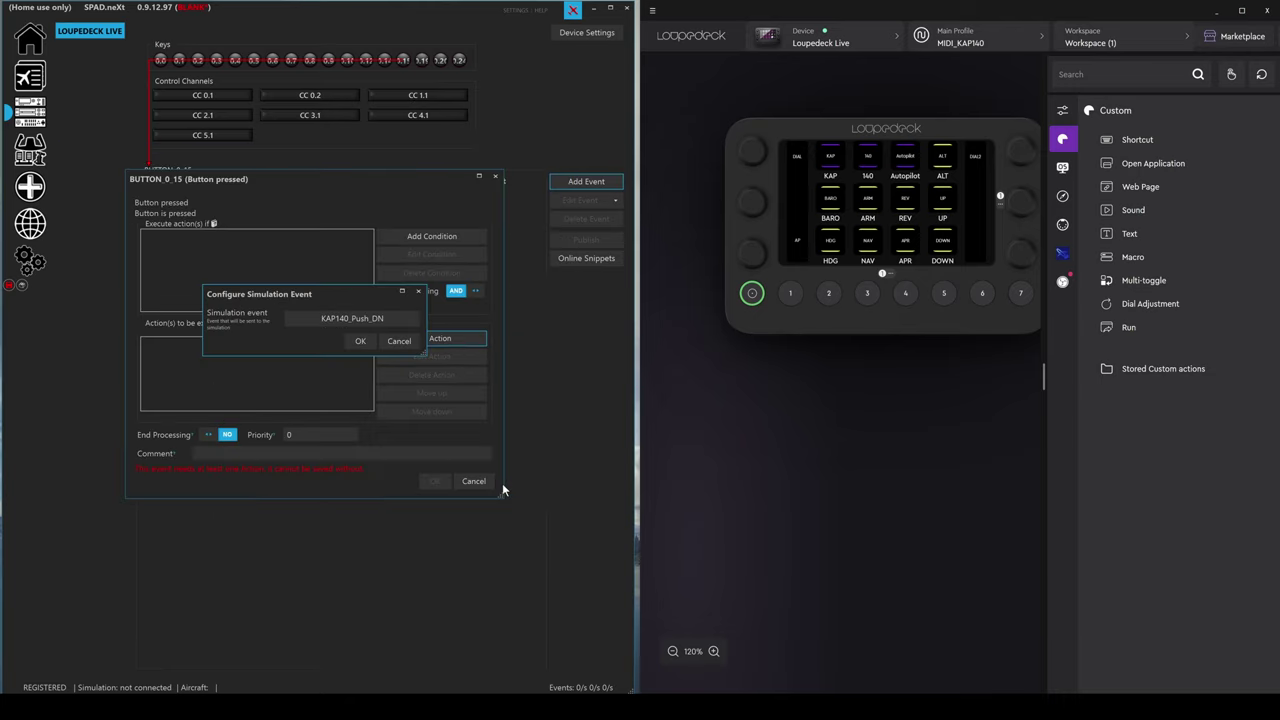
click(357, 341)
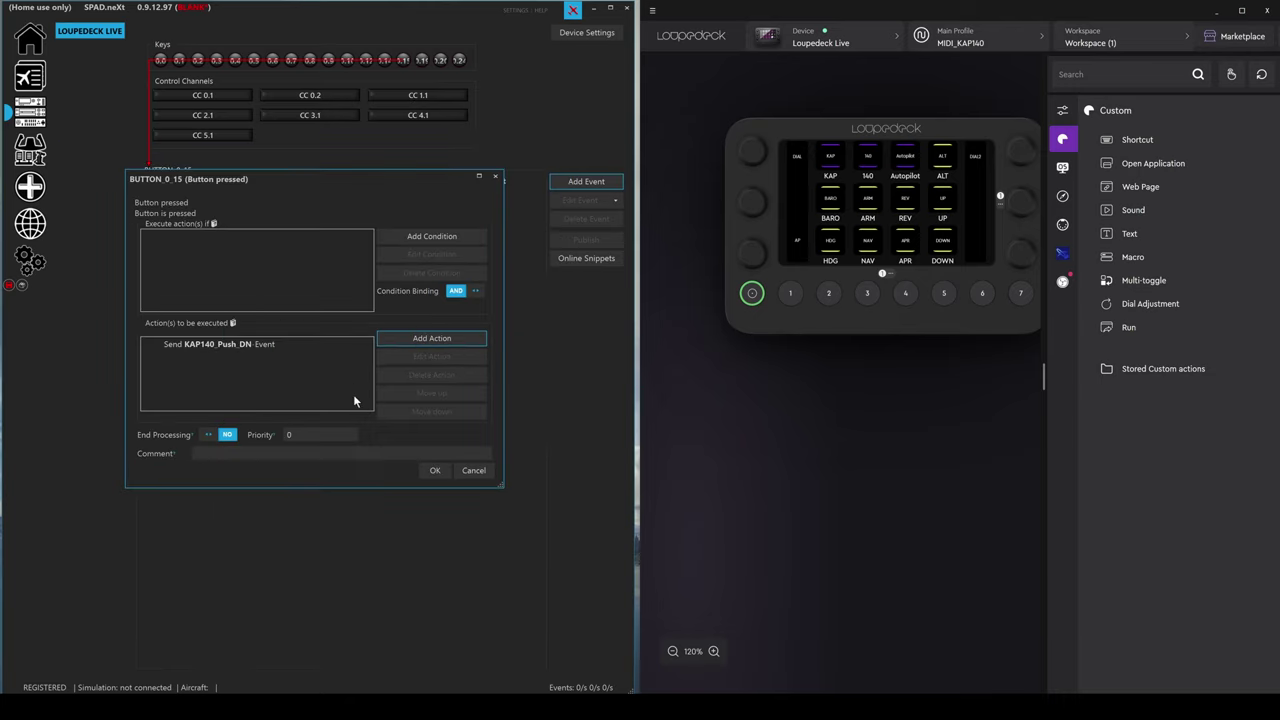
Add AP_VS_ON, filtered by 'AP_', as the second action and save the event
click(419, 342)
click(417, 356)
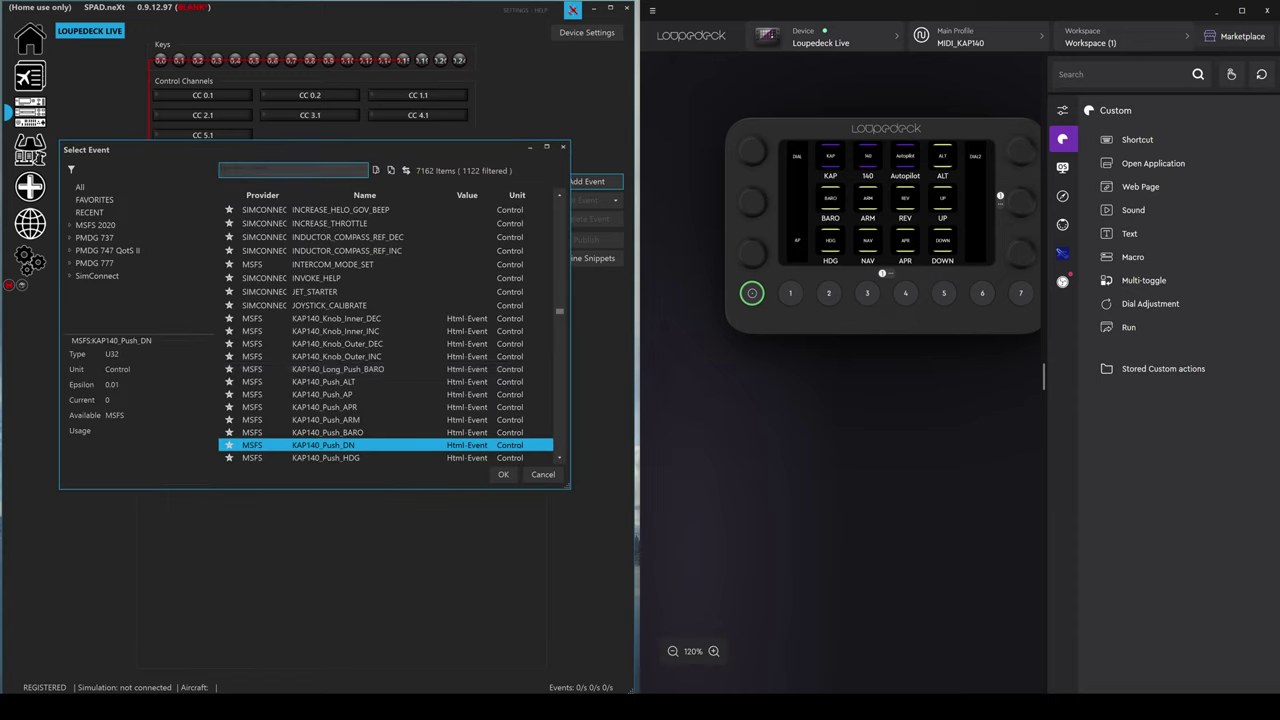
text(AP_)
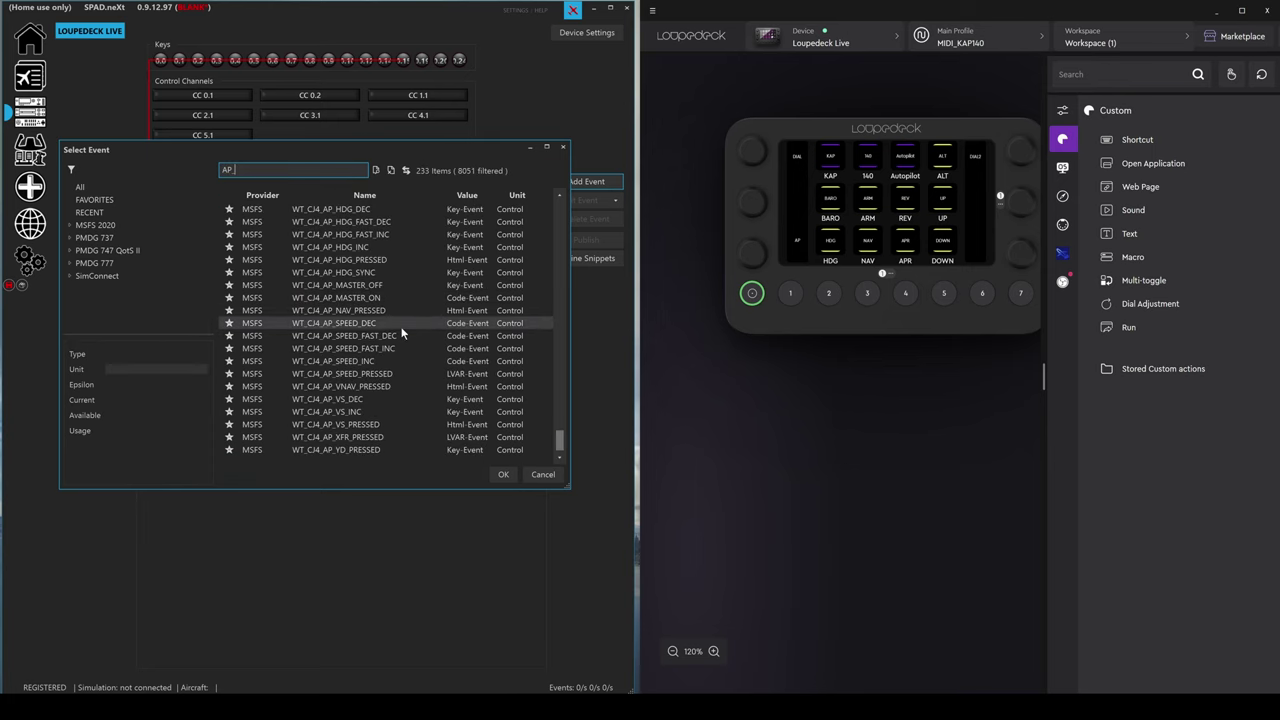
scroll(402, 333, up, 20)
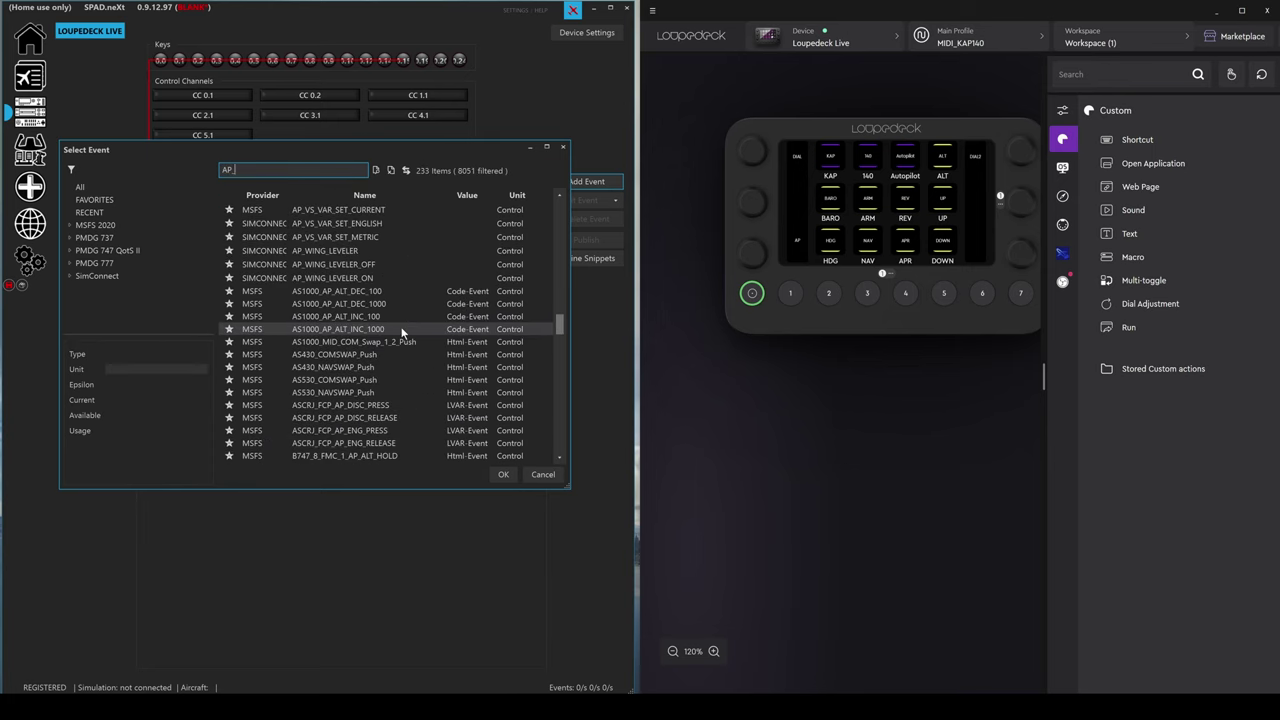
scroll(402, 333, up, 2)
click(320, 237)
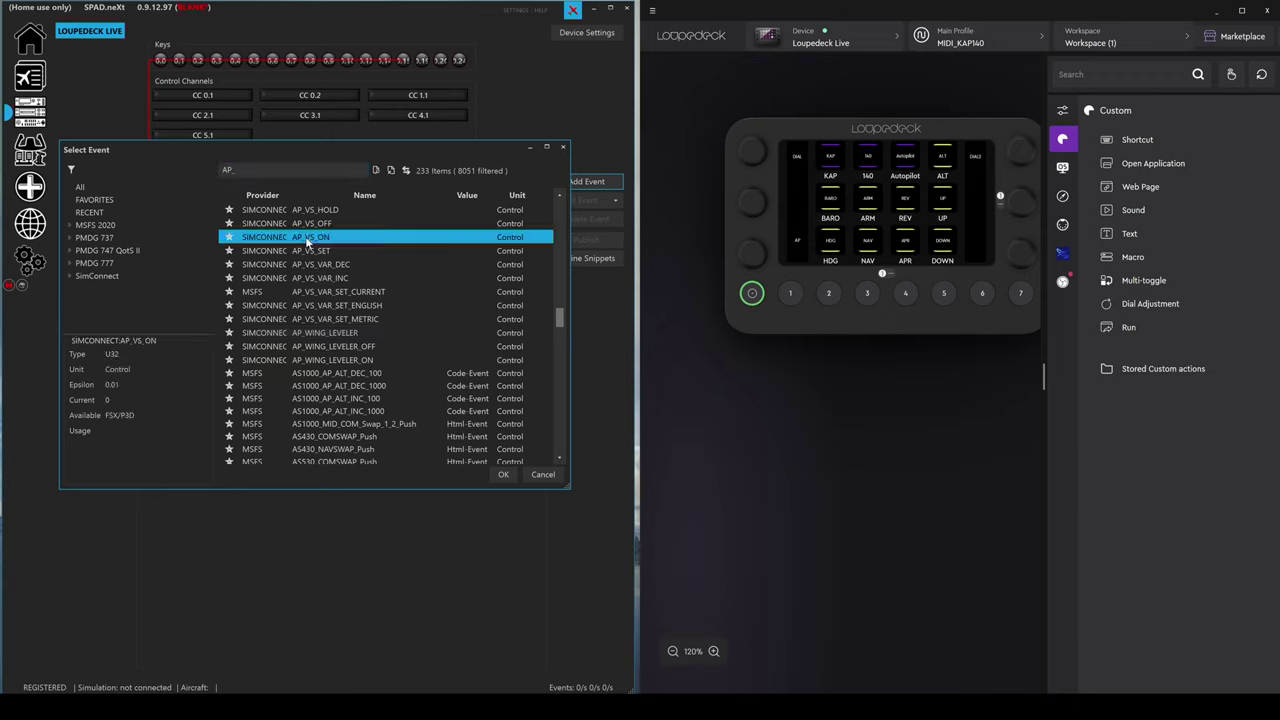
click(503, 475)
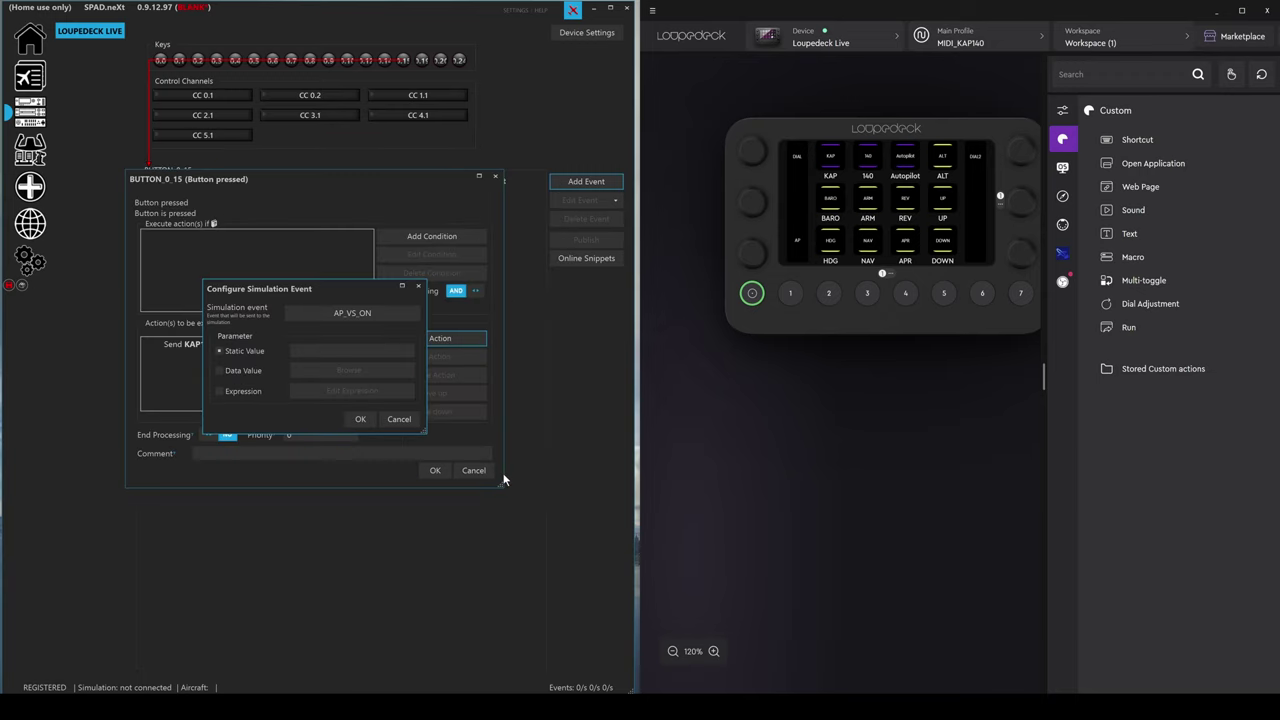
click(362, 419)
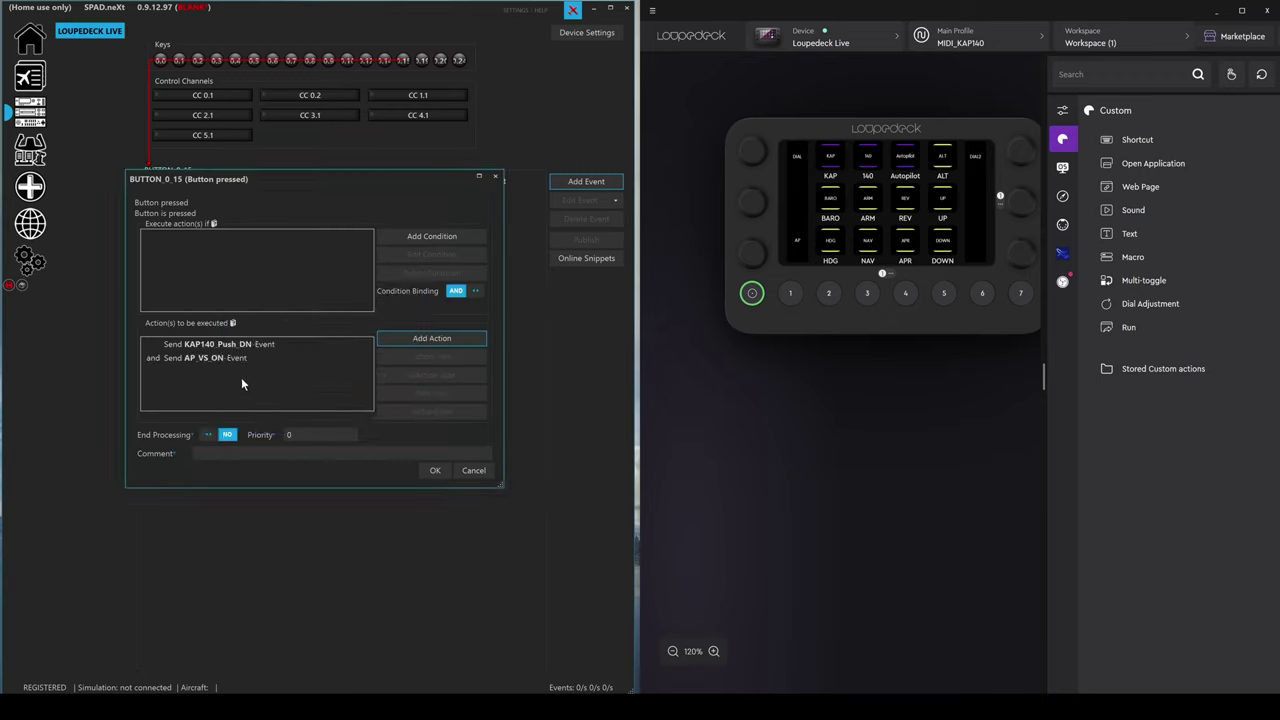
click(434, 474)
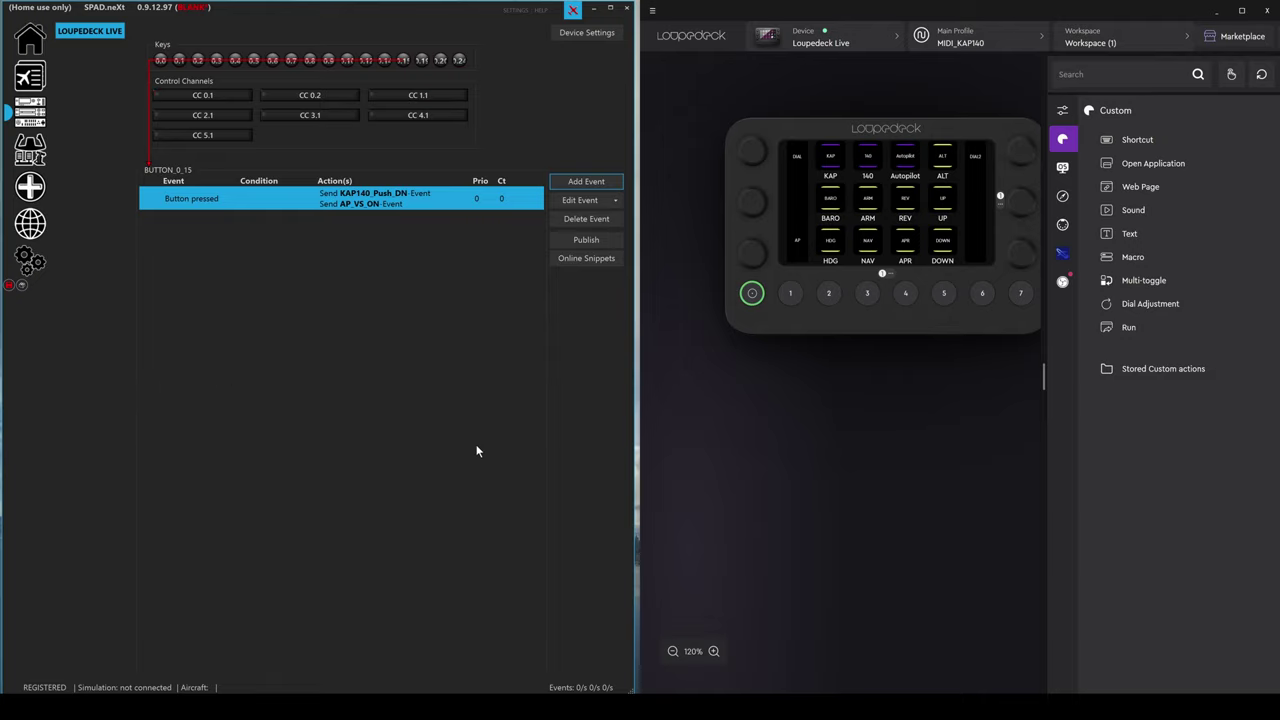
Select the top-left dial CC 0.1 and add a Tuner: Clockwise event with a new action
click(201, 117)
click(580, 185)
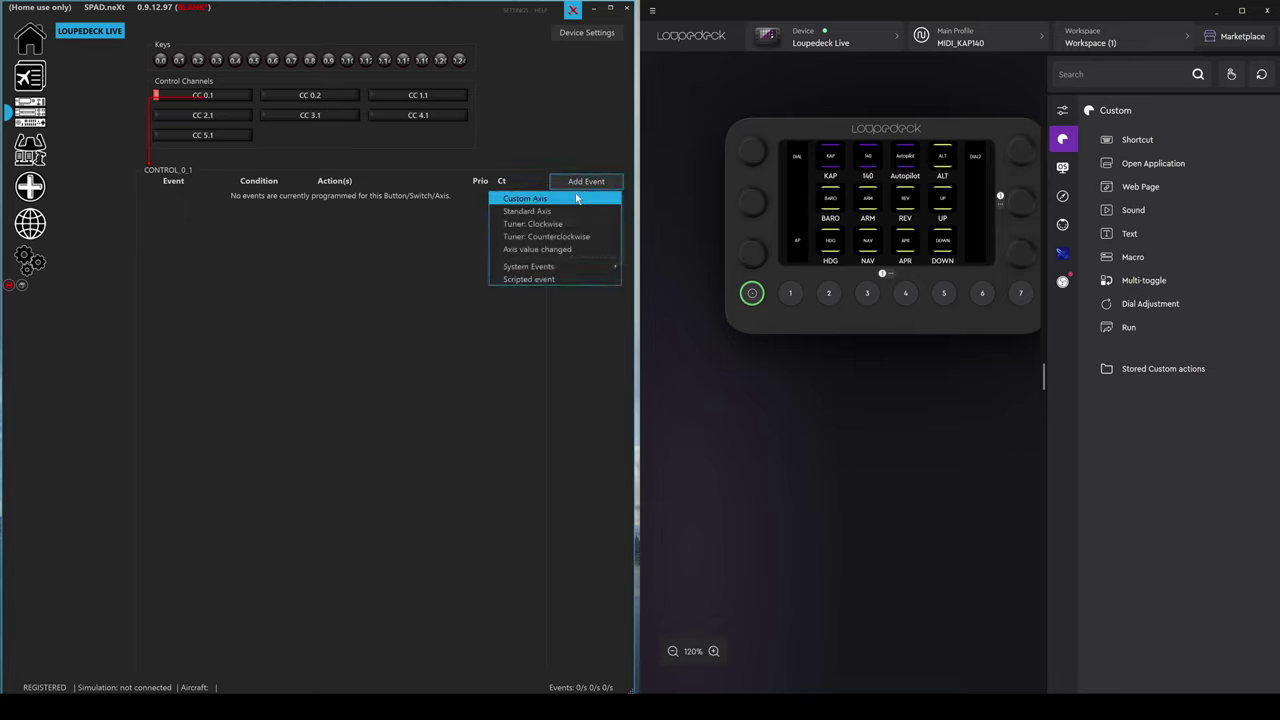
click(529, 224)
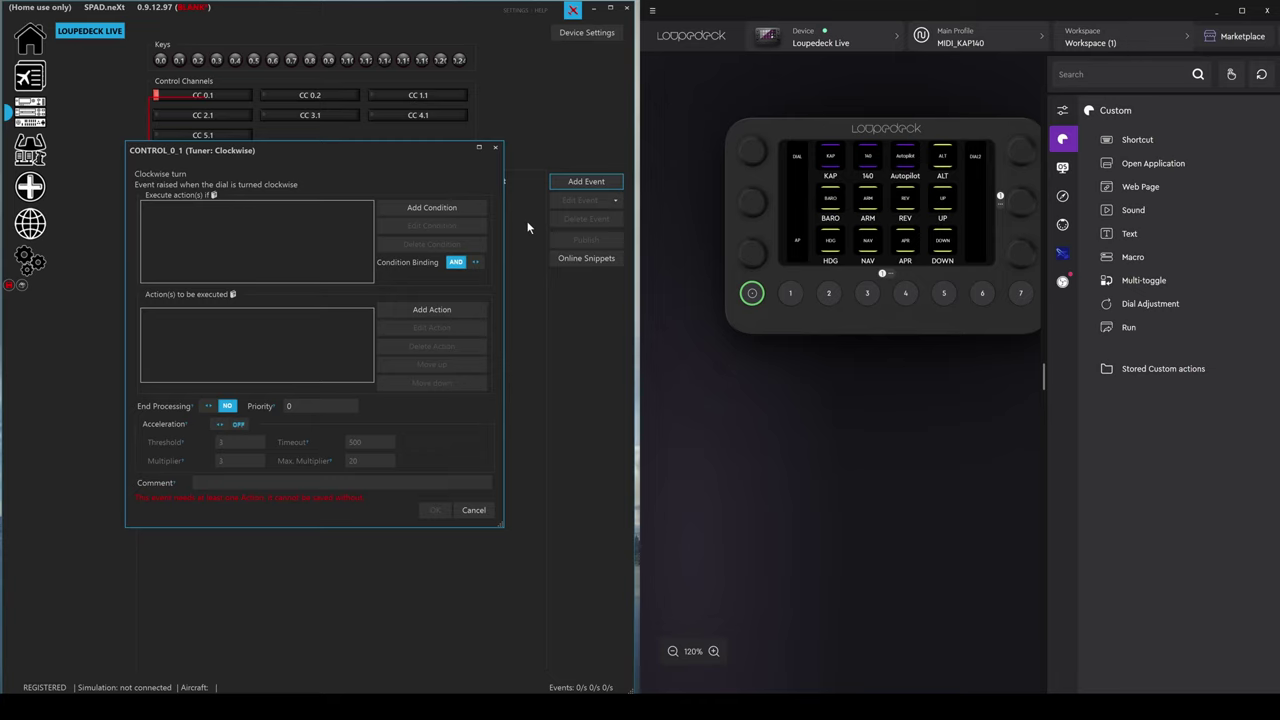
click(432, 310)
Make the clockwise turn send KAP140_Knob_Inner_INC, found via a 'kap140' search, and save it
click(428, 340)
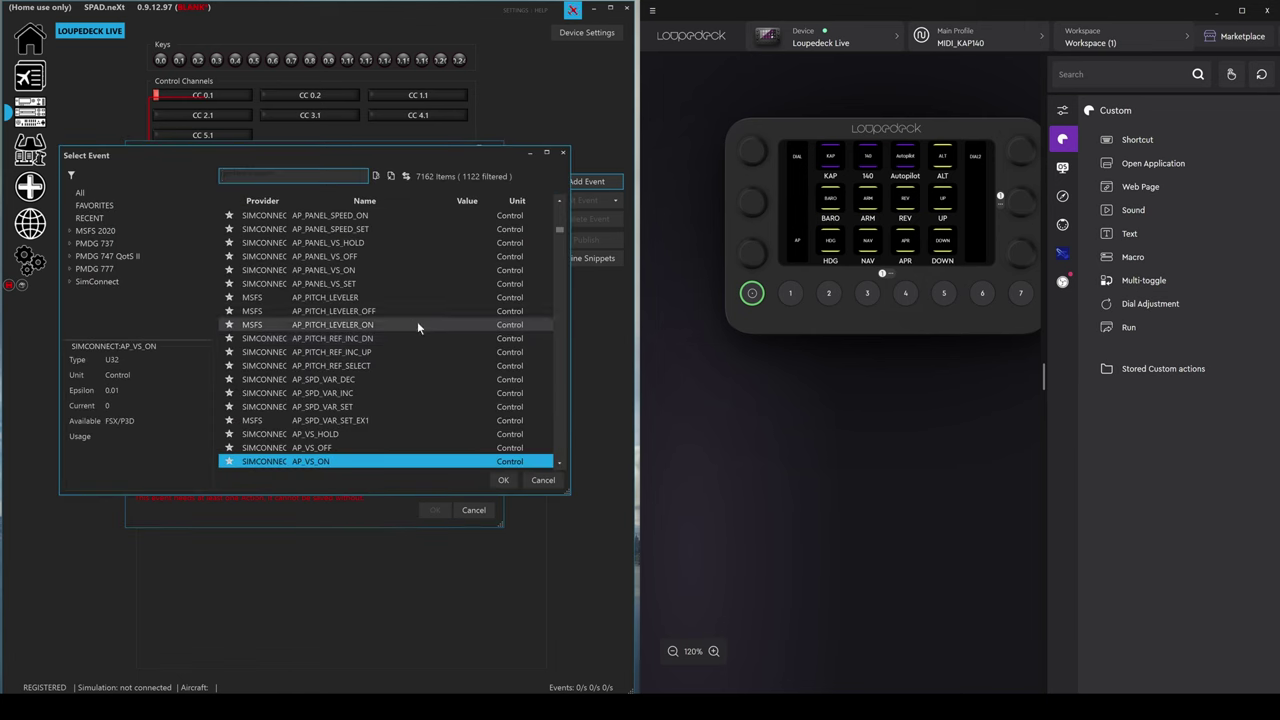
text(kap1)
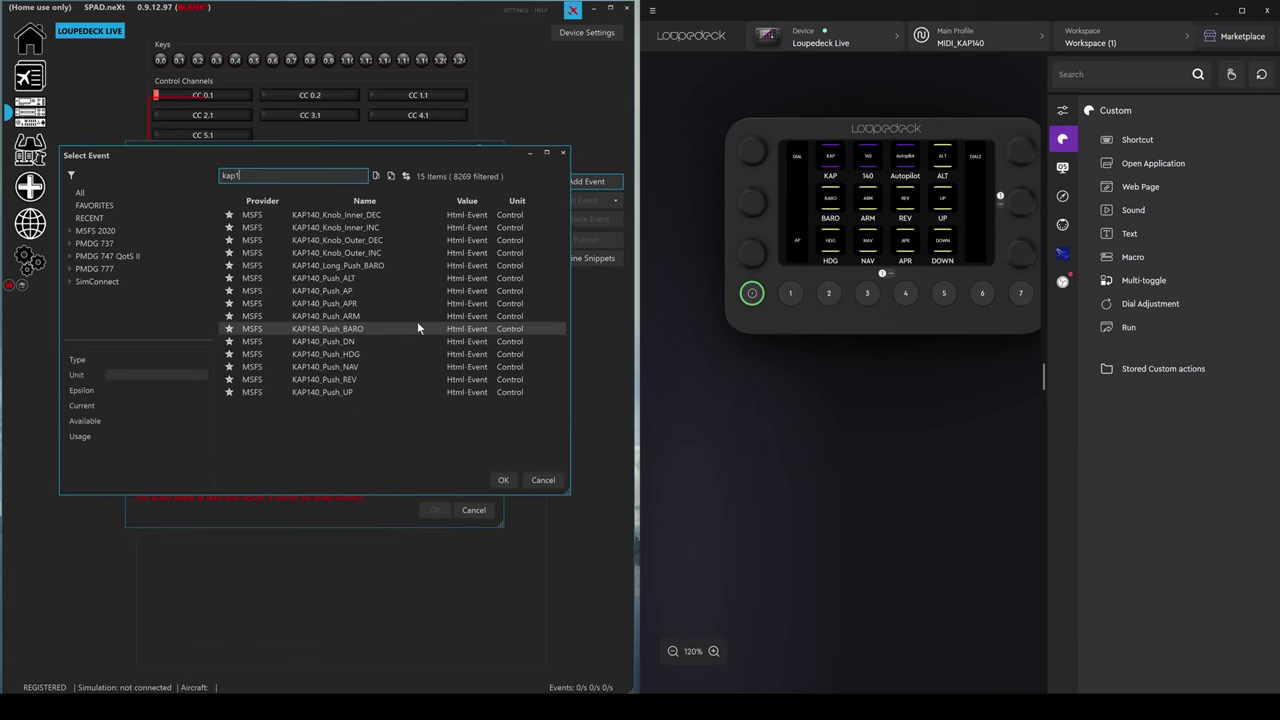
text(40)
click(373, 229)
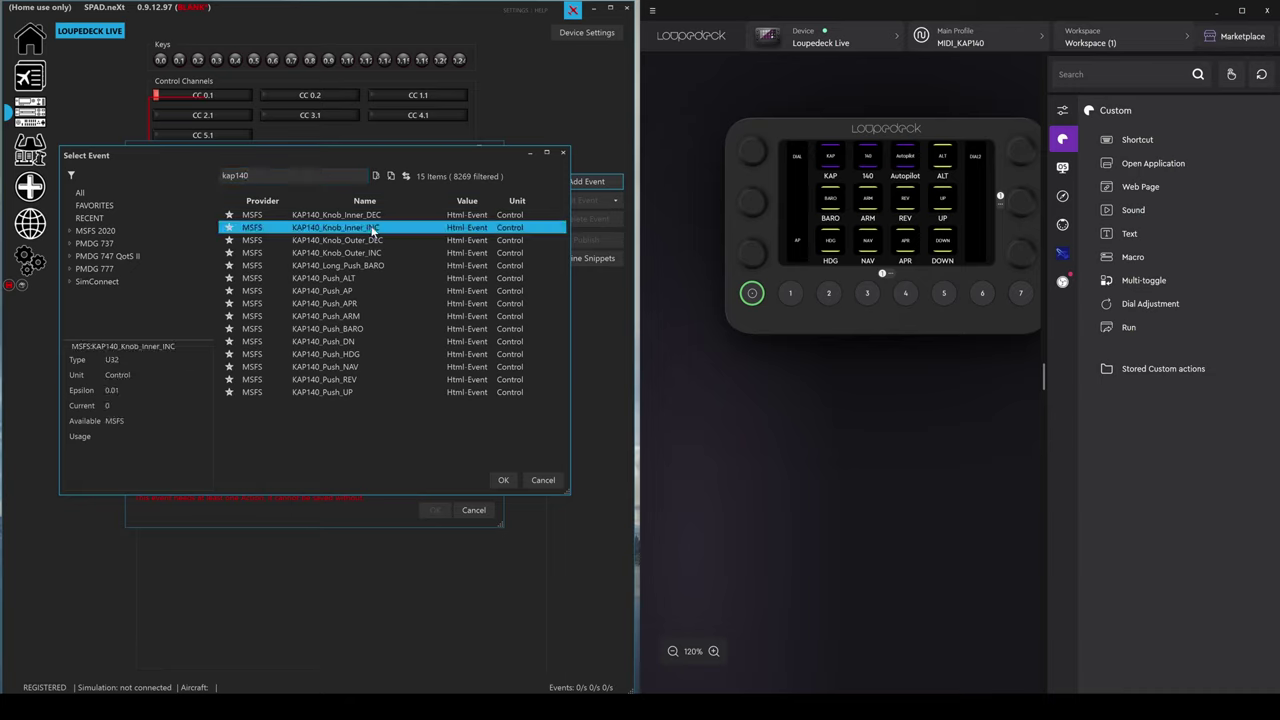
click(502, 481)
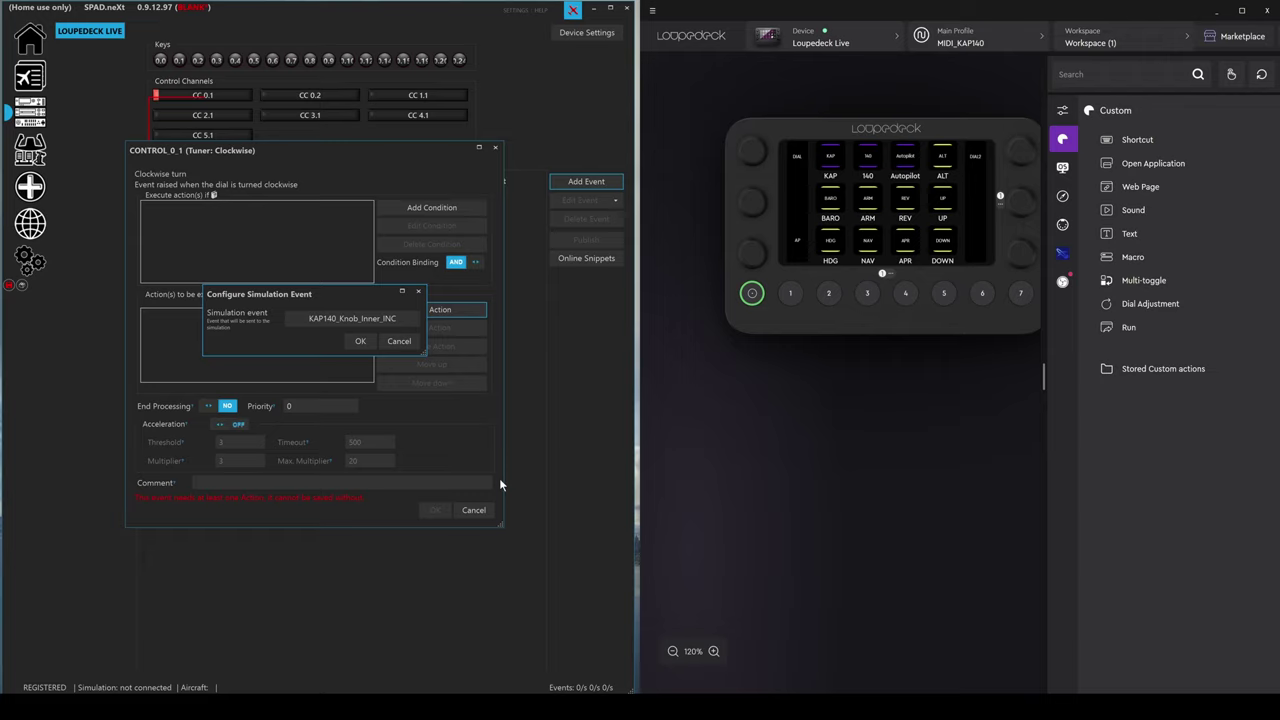
click(361, 342)
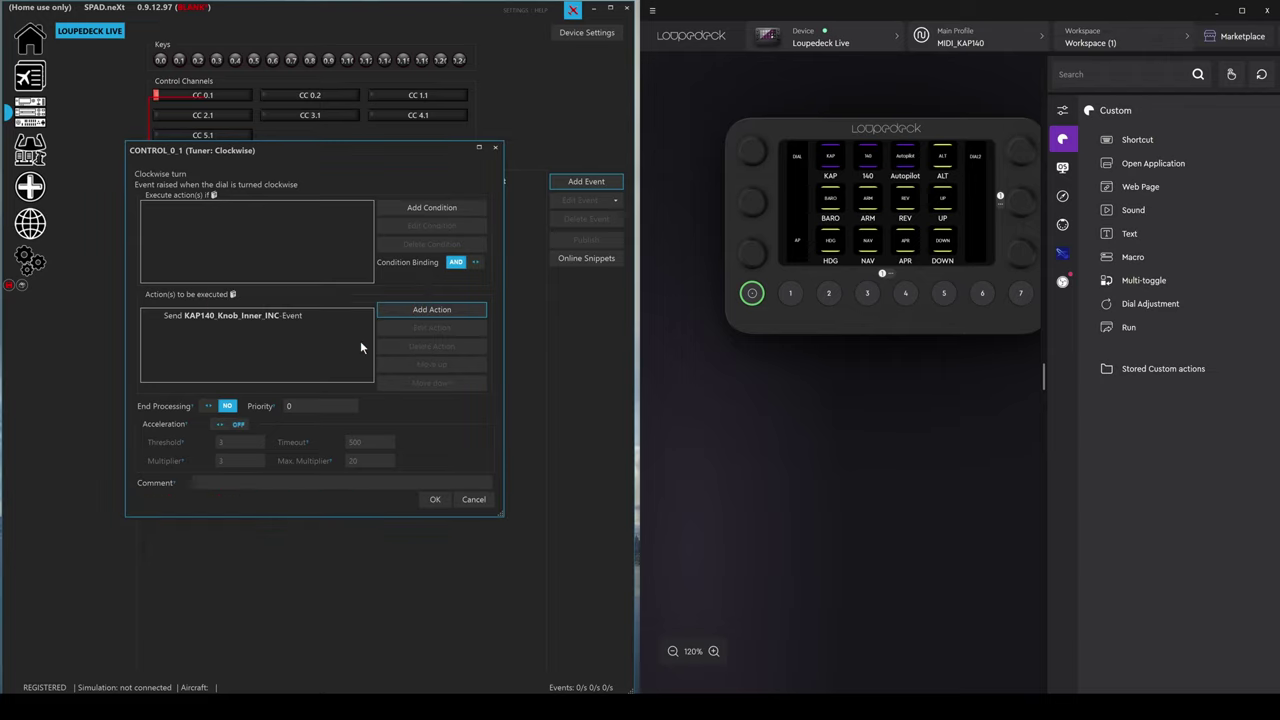
click(433, 500)
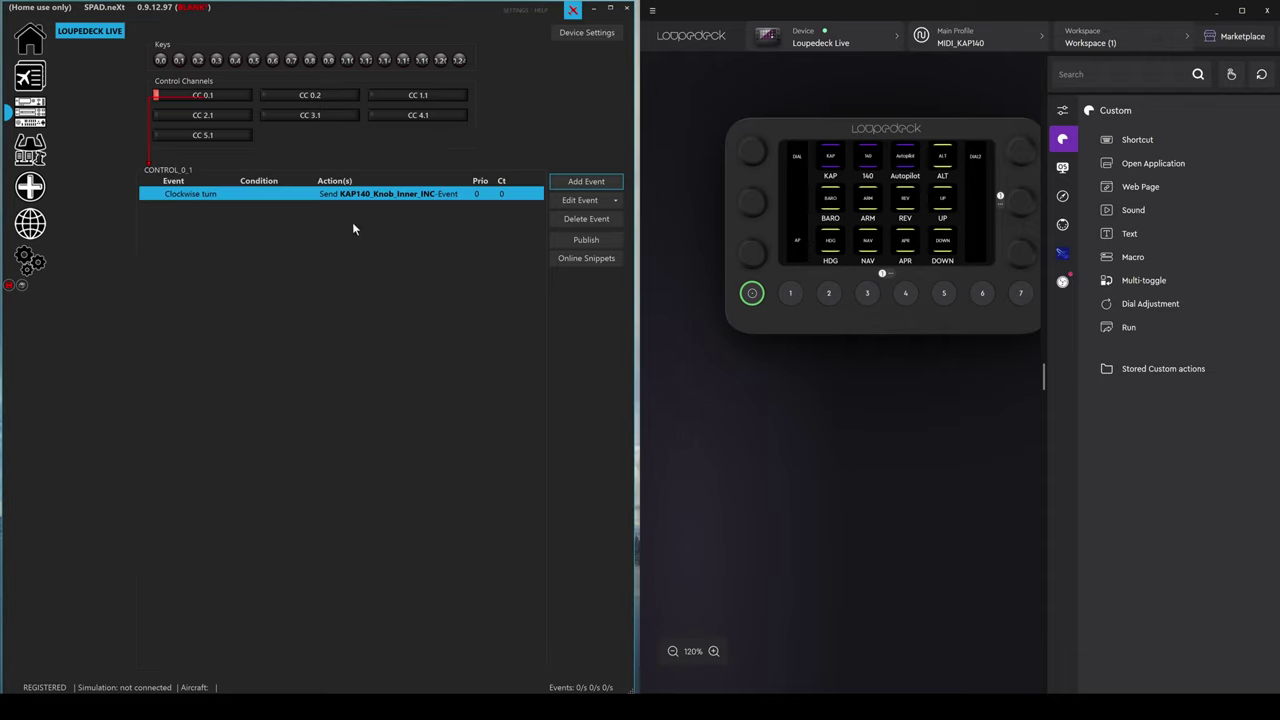
Add a Tuner: Counterclockwise event to the dial with an action sending KAP140_Knob_Inner_DEC
click(585, 182)
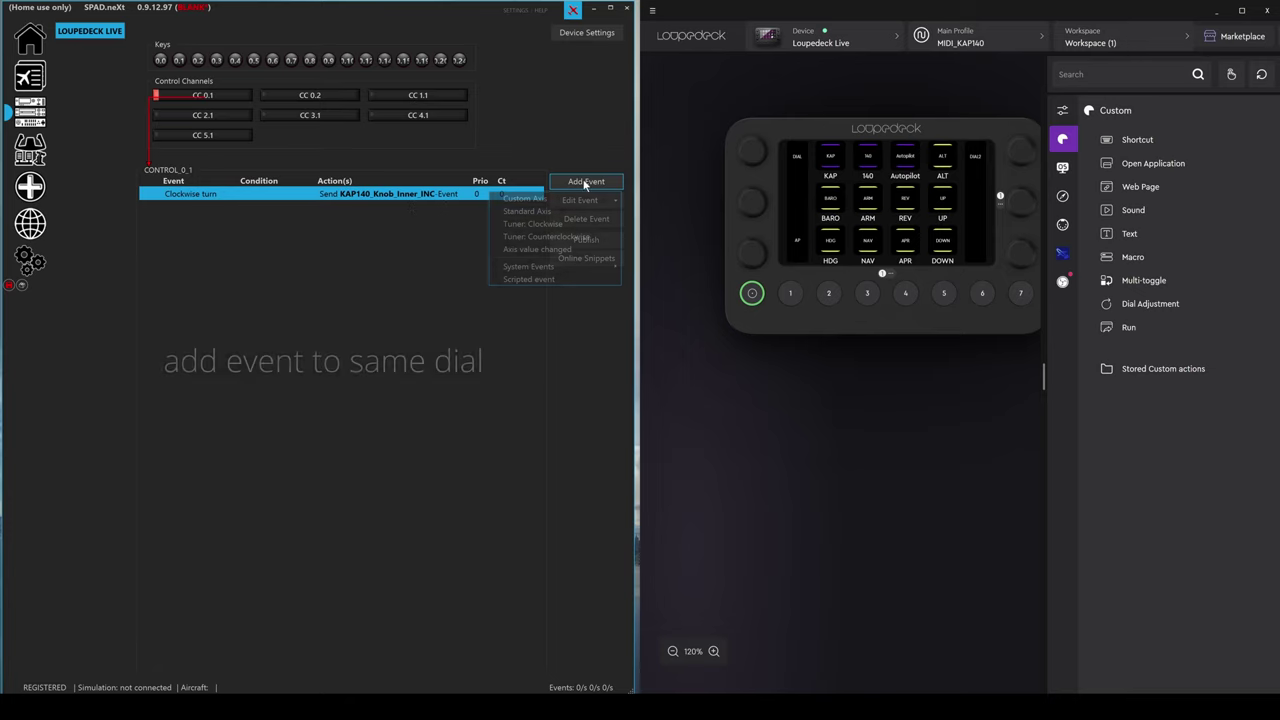
click(550, 236)
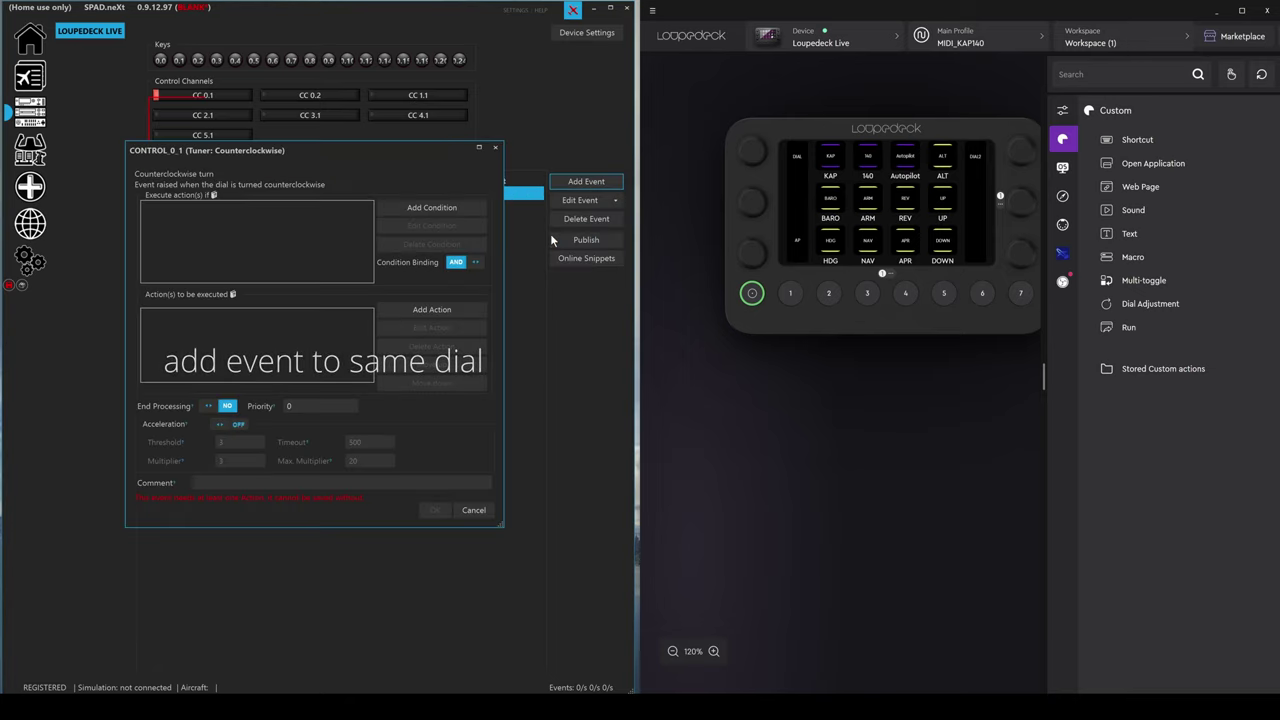
click(436, 310)
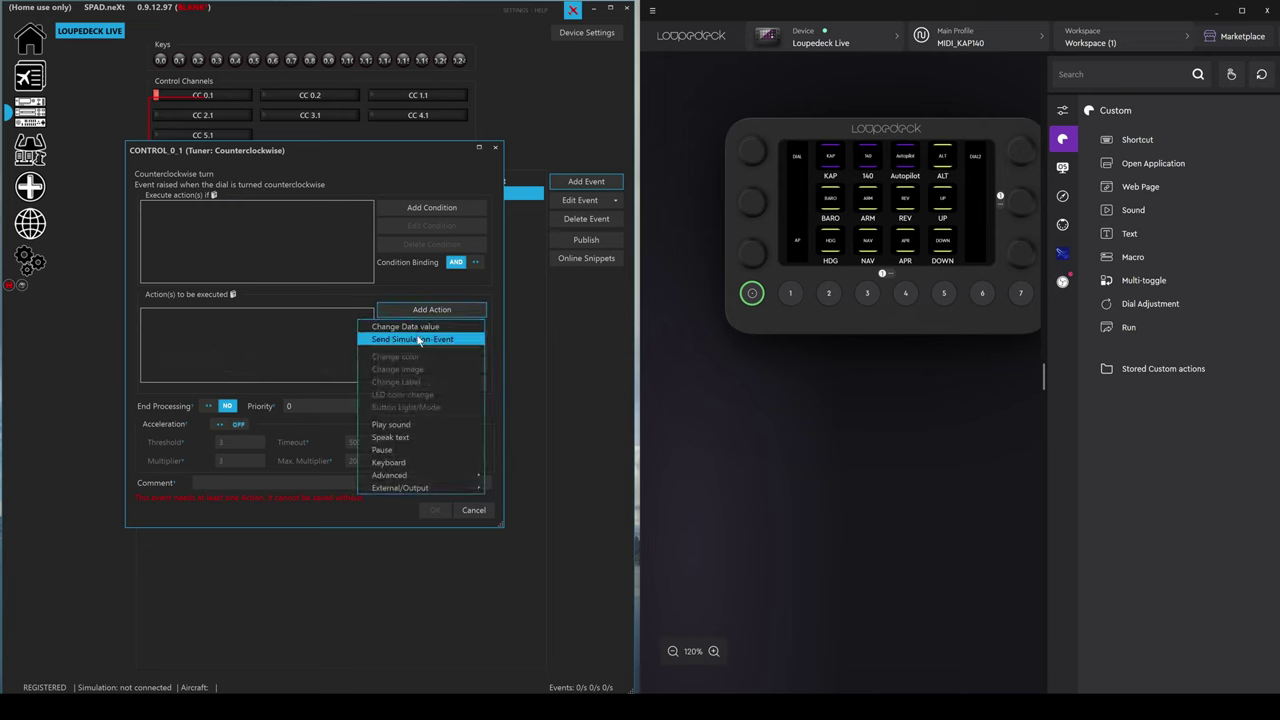
click(412, 339)
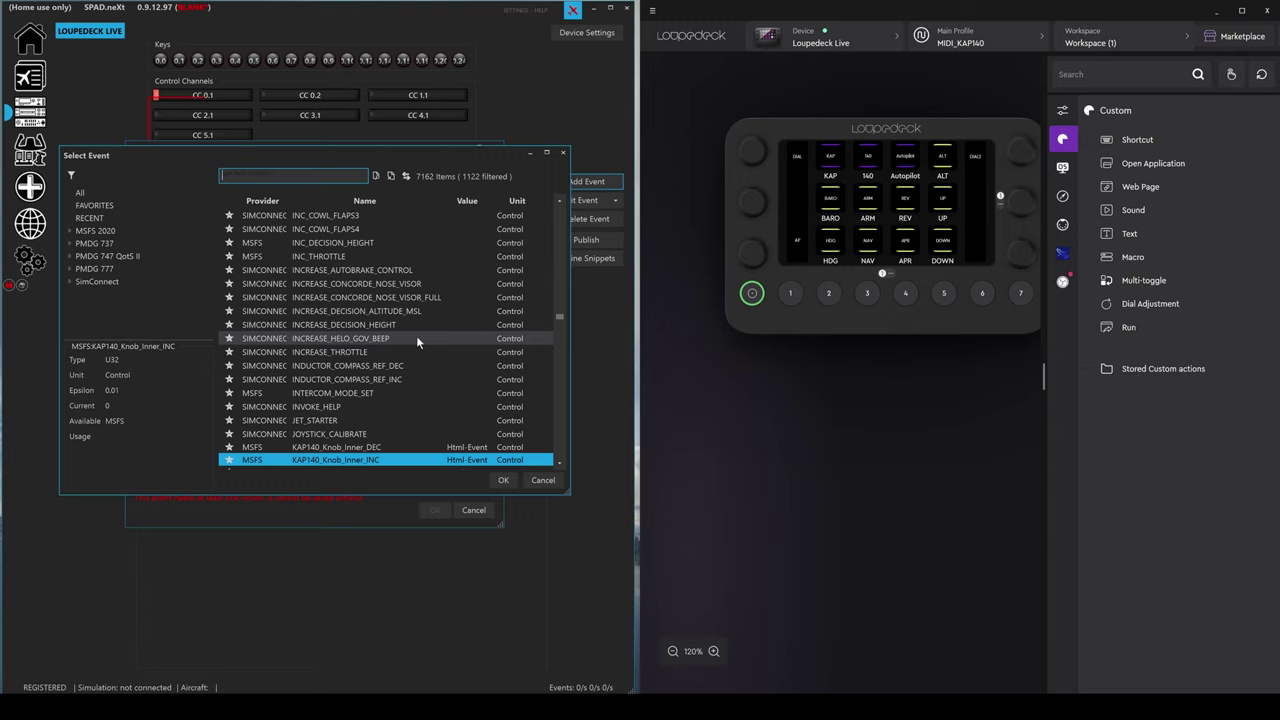
text(kap)
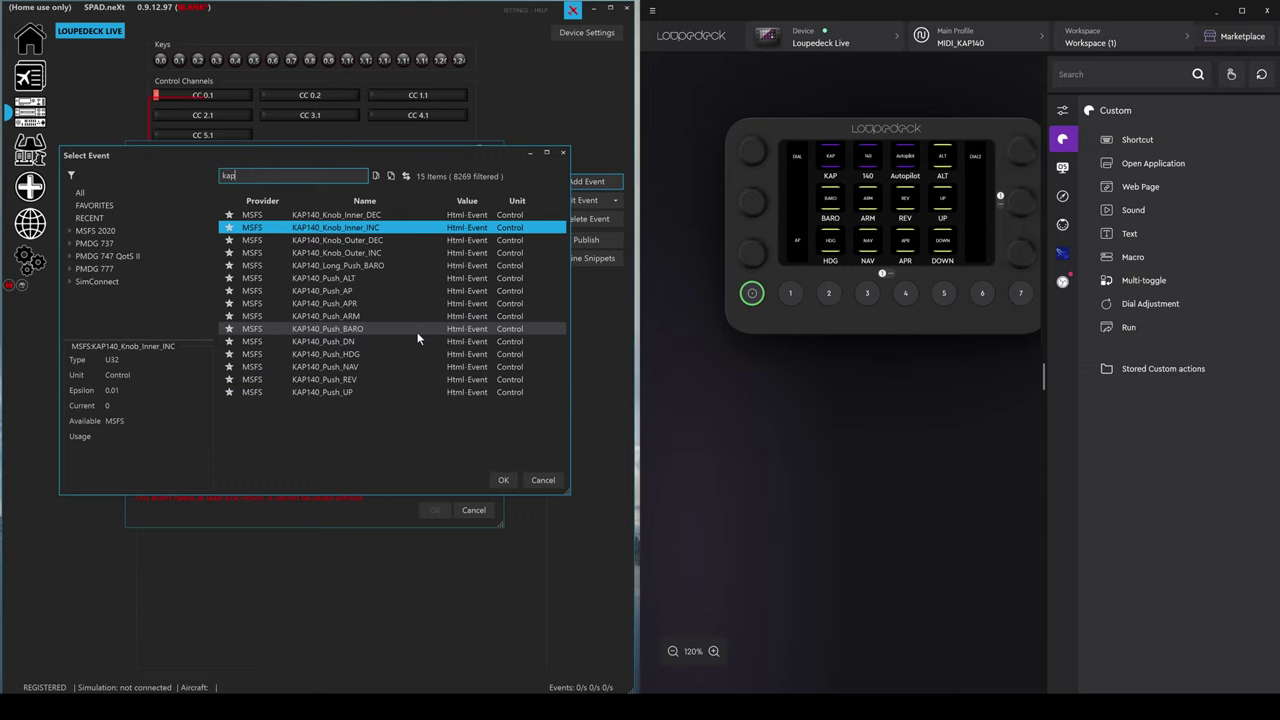
click(365, 216)
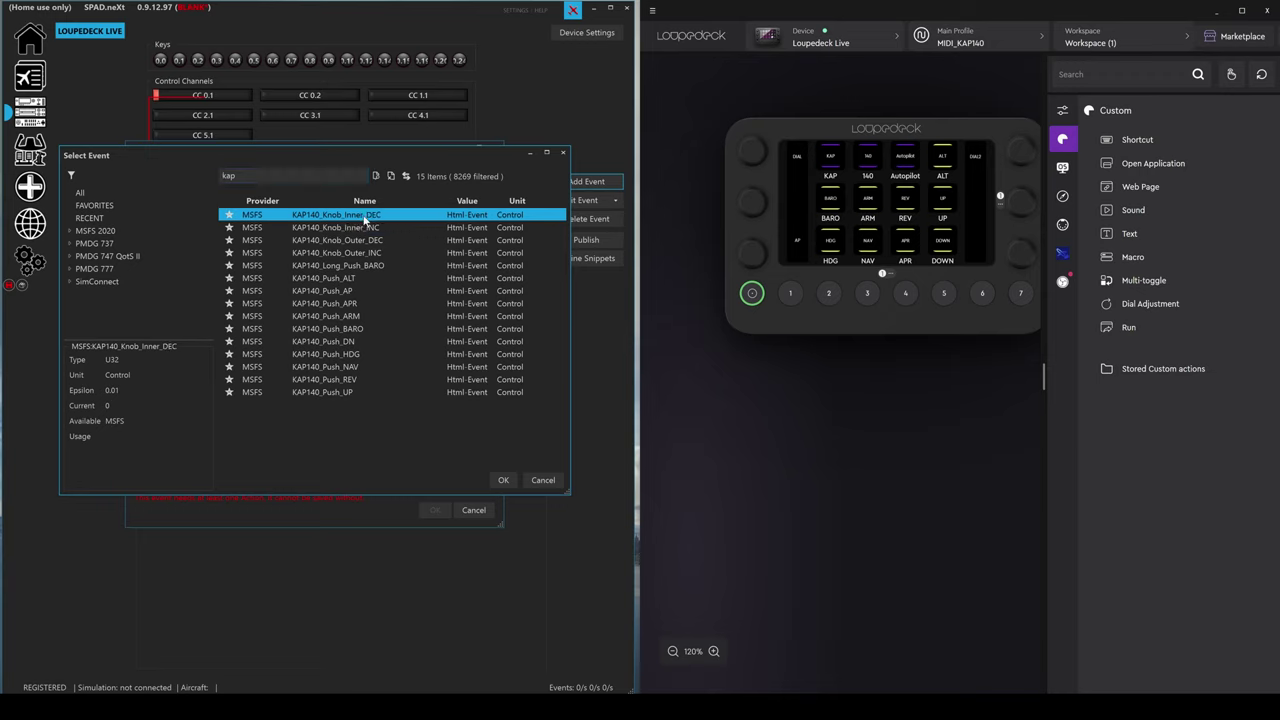
click(503, 481)
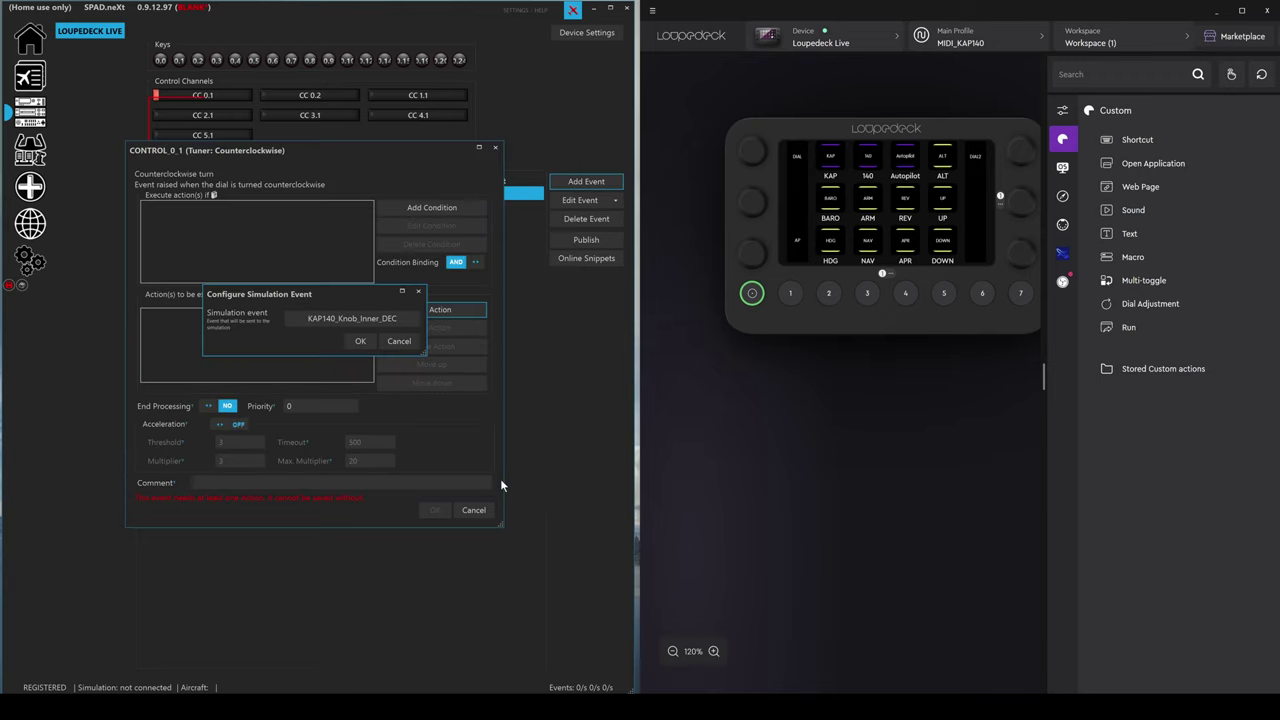
click(360, 341)
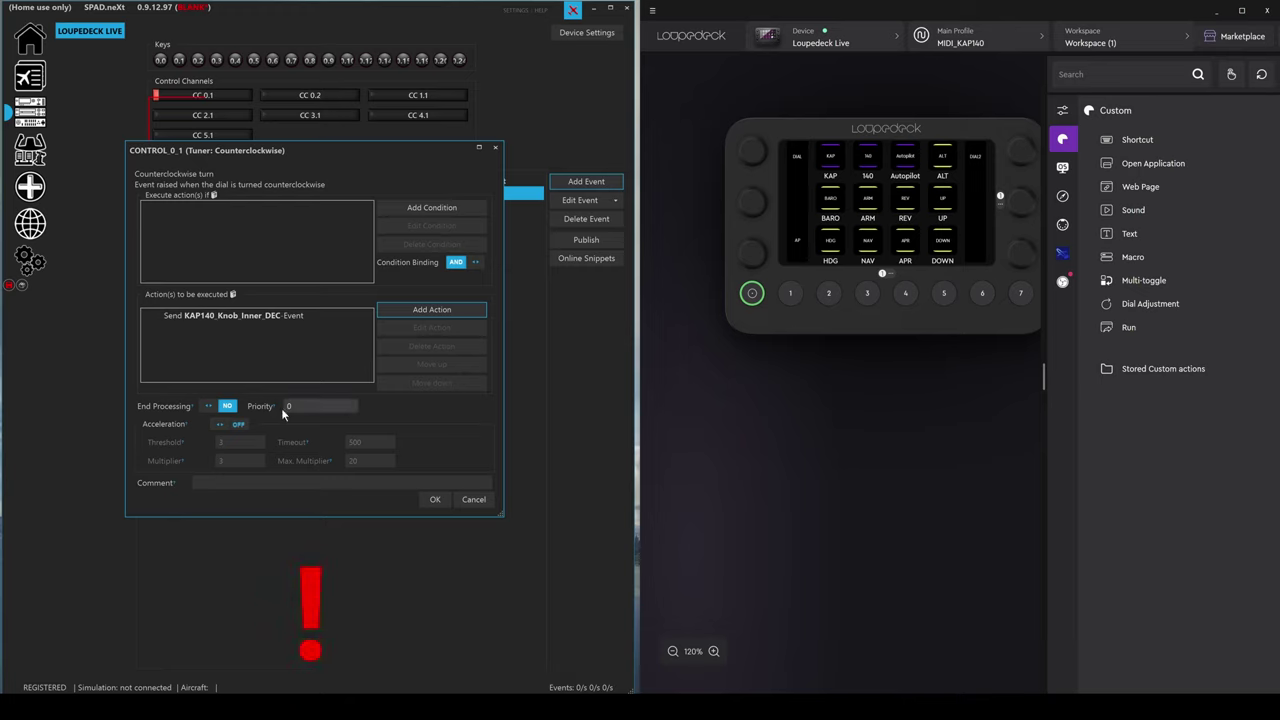
Leave acceleration off on CONTROL_0_1's counterclockwise-turn event and save the event
click(220, 425)
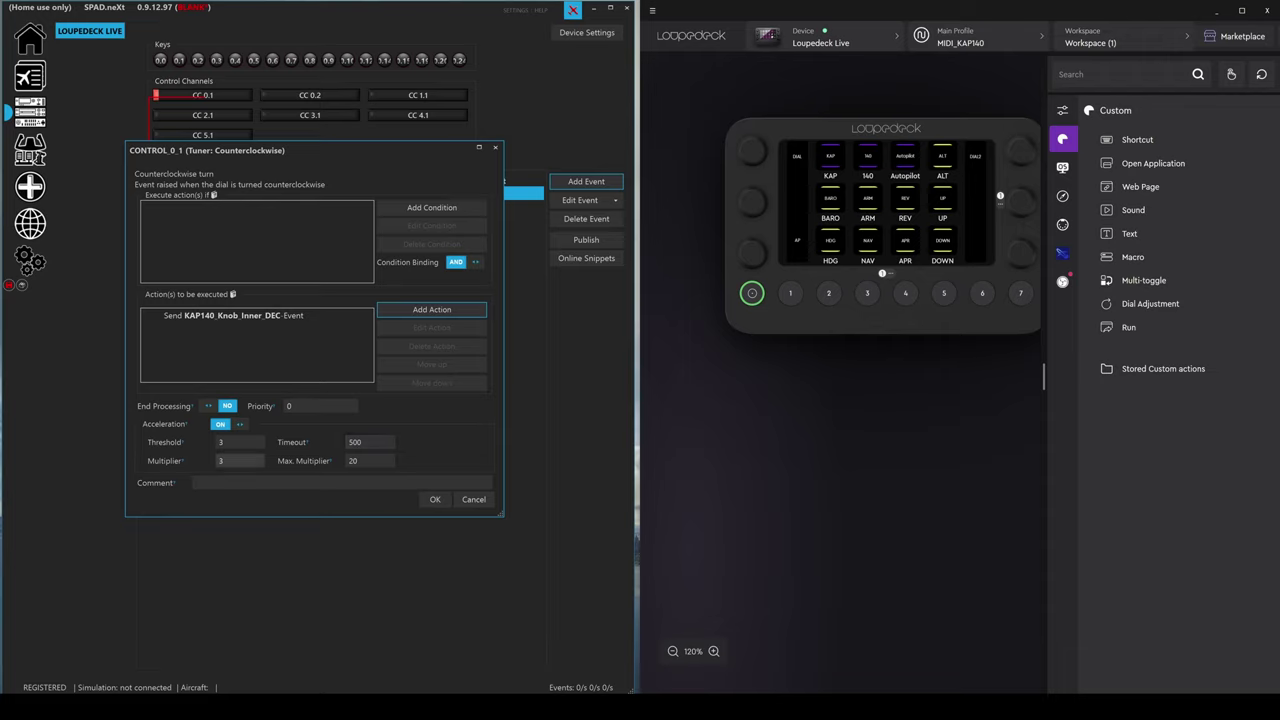
click(240, 425)
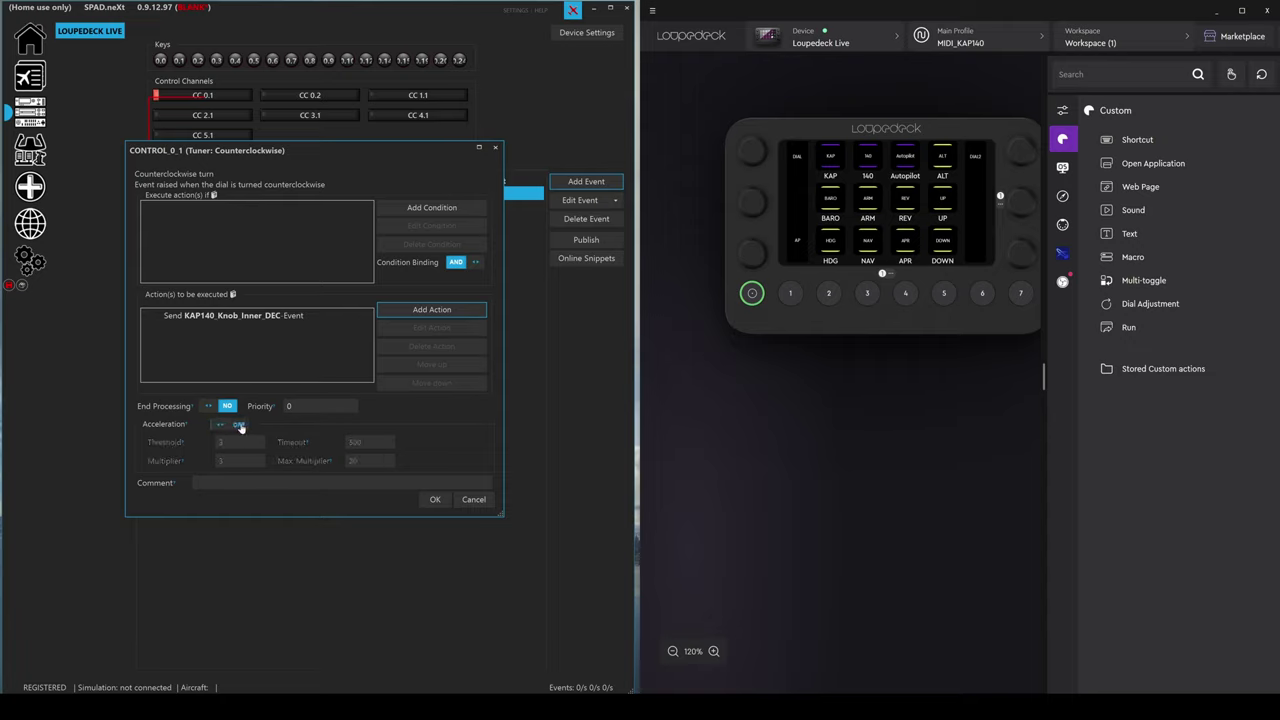
click(435, 503)
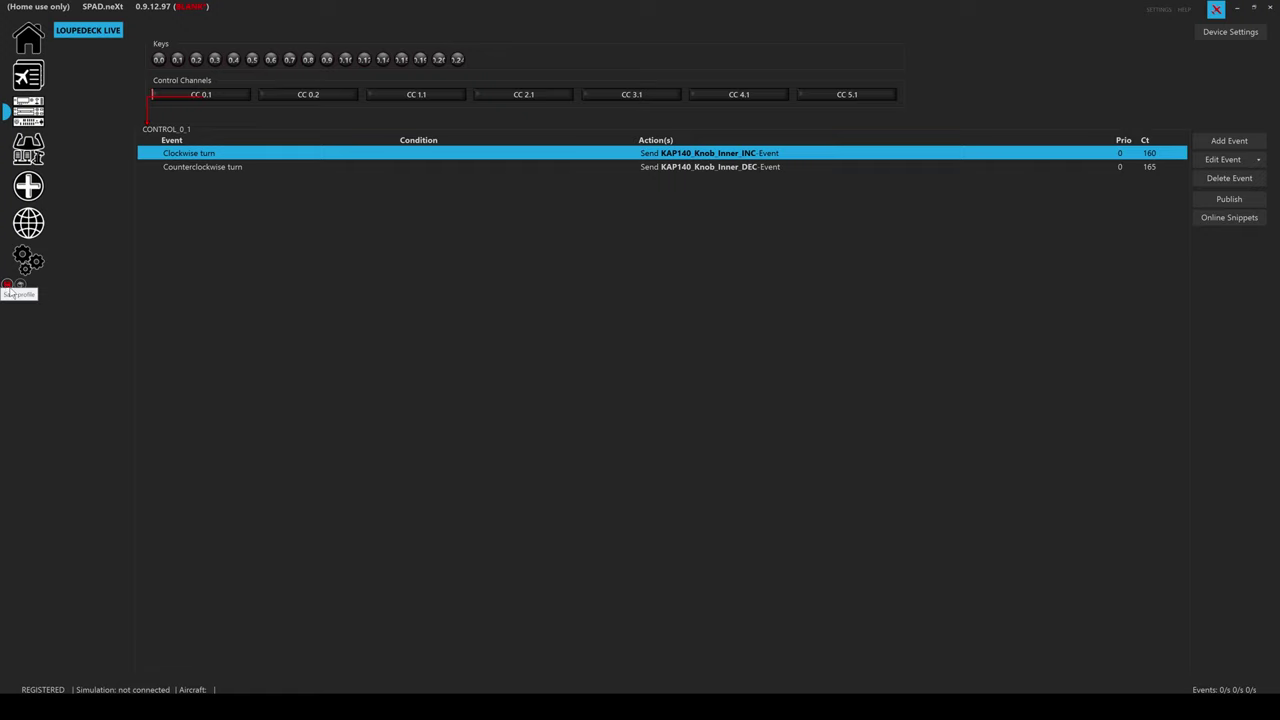
Save the BLANK profile with CONTROL_0_1's clockwise and counterclockwise turn events
click(8, 286)
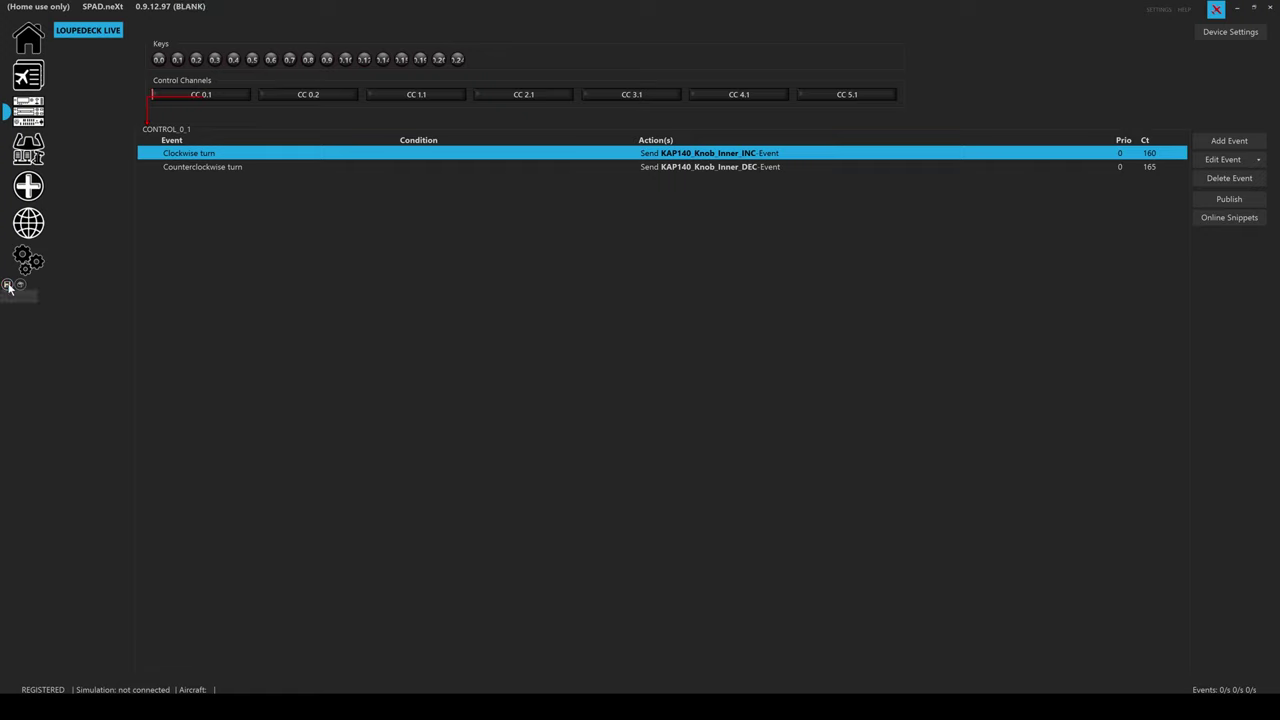